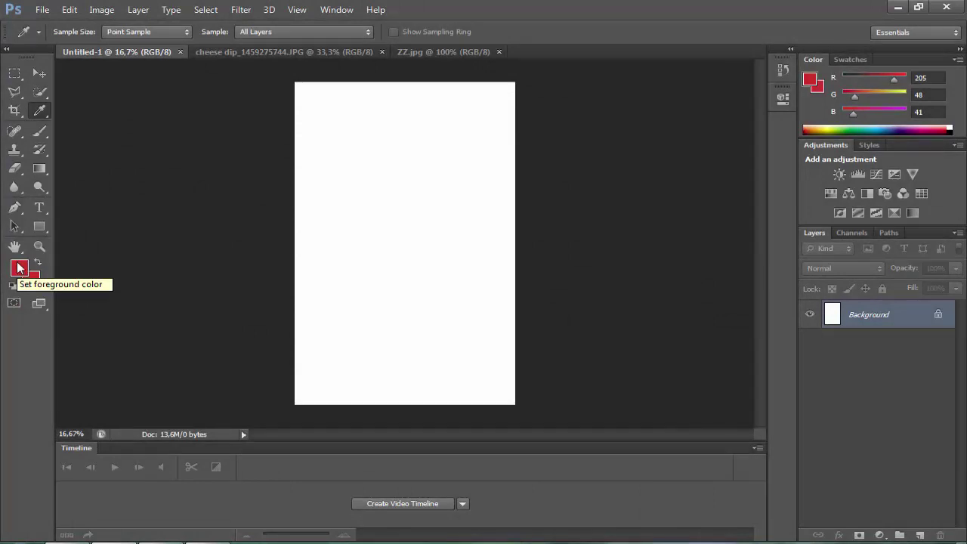
Step: Add a dark red (890601) Solid Color fill layer, then an empty Layer 1 above it
left_click(881, 535)
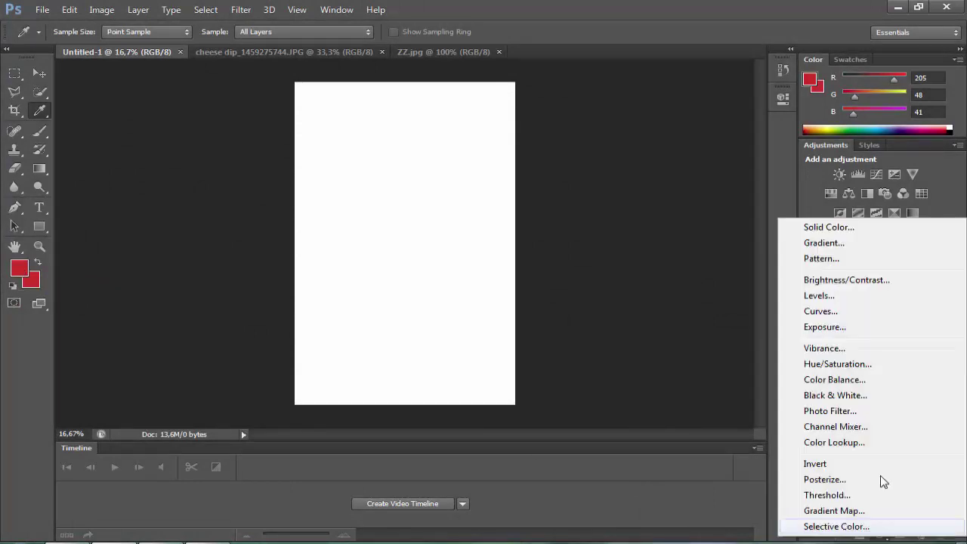
left_click(828, 227)
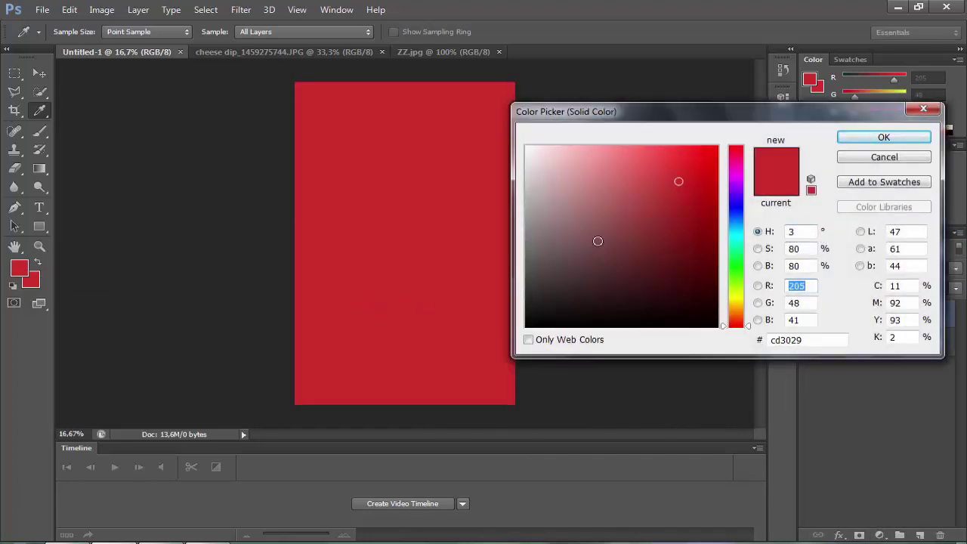
left_click(705, 199)
left_click_drag(706, 203, 717, 230)
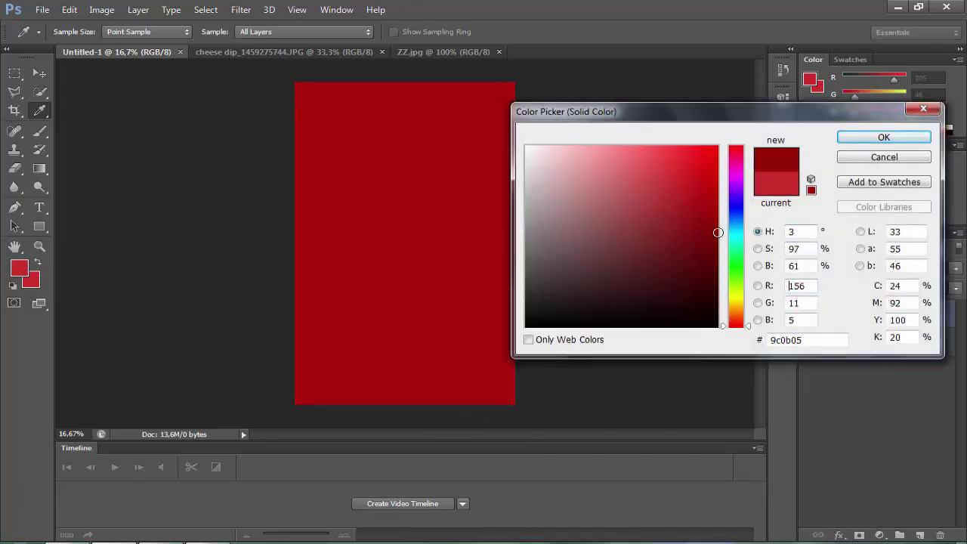
left_click(849, 142)
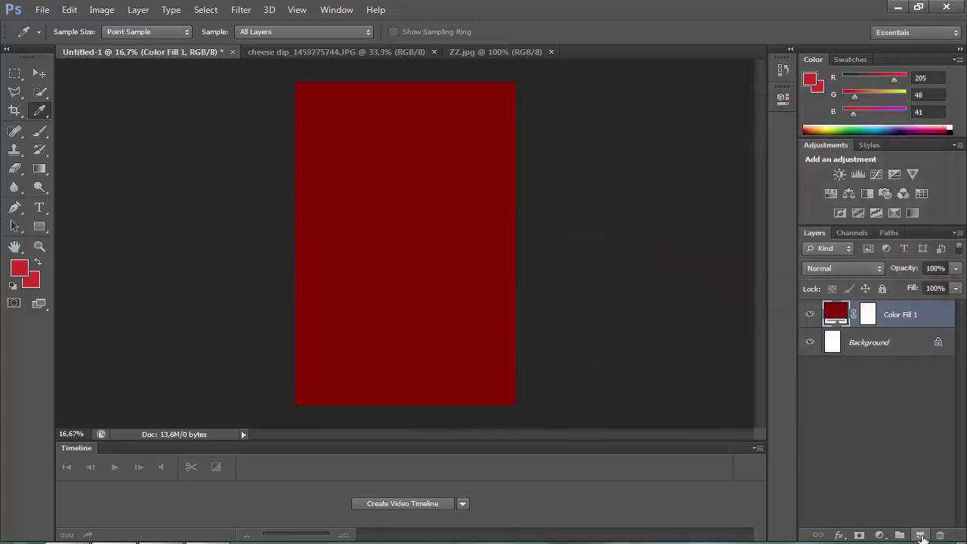
left_click(920, 535)
Step: Convert the locked Background into Layer 0 and select Layer 1
double_click(920, 375)
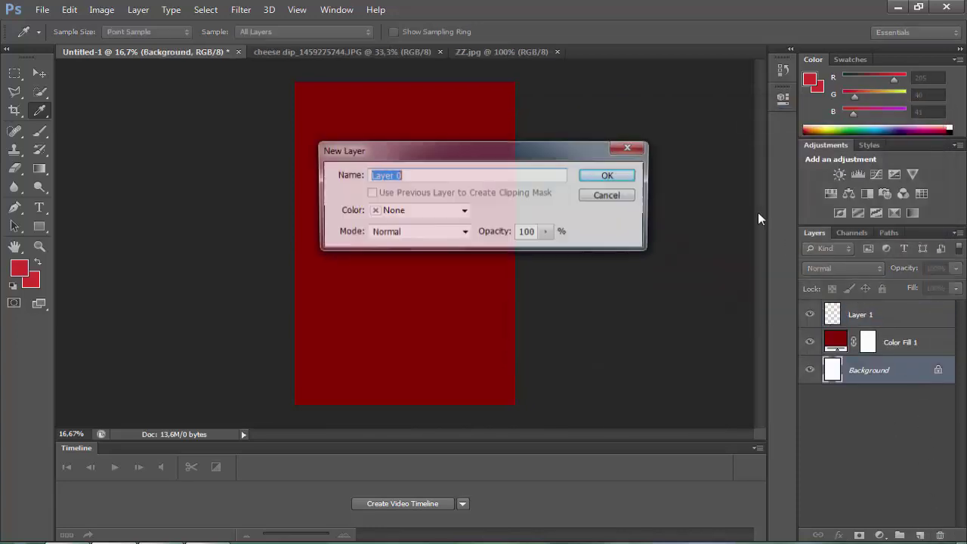
left_click(628, 178)
left_click(929, 325)
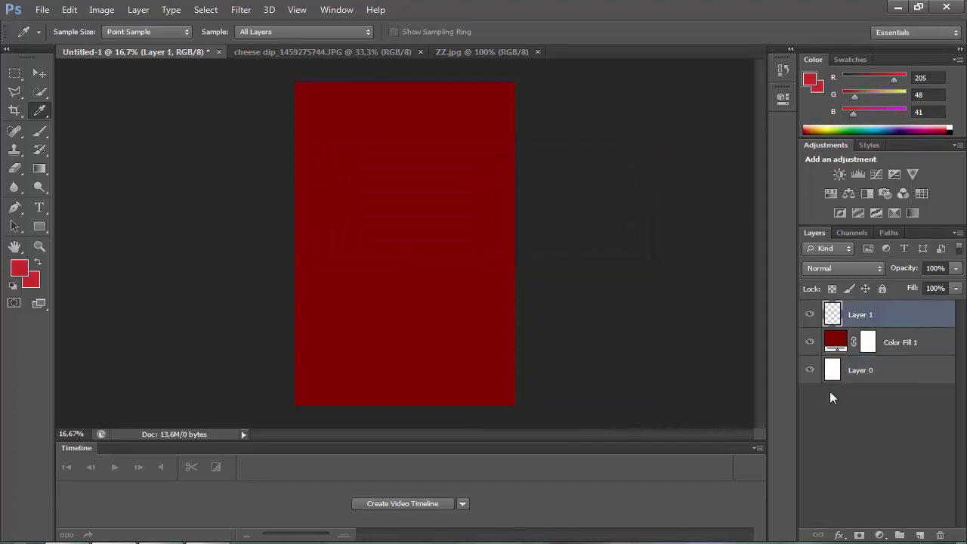
Step: Set the foreground colour to bright red f82c24
left_click(23, 273)
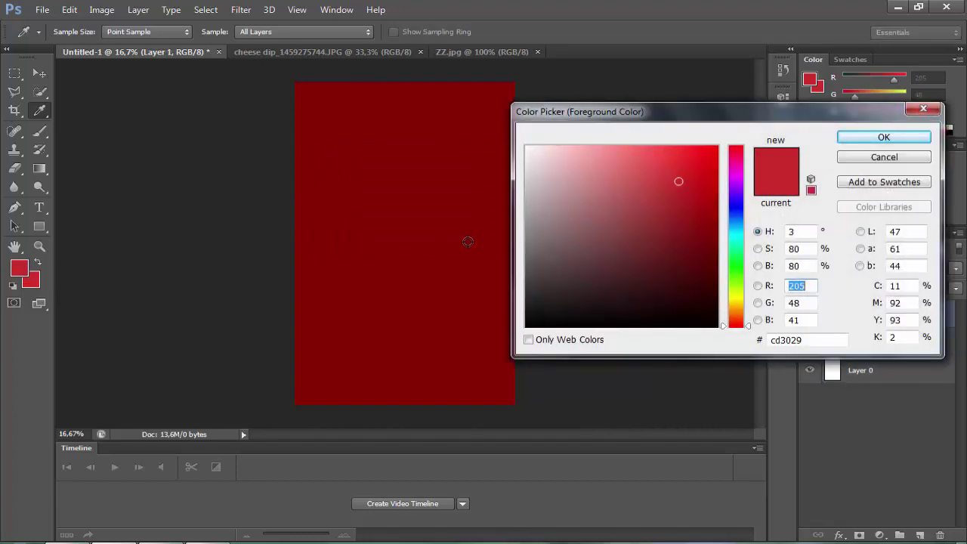
left_click(477, 193)
left_click_drag(713, 174, 702, 158)
left_click(700, 174)
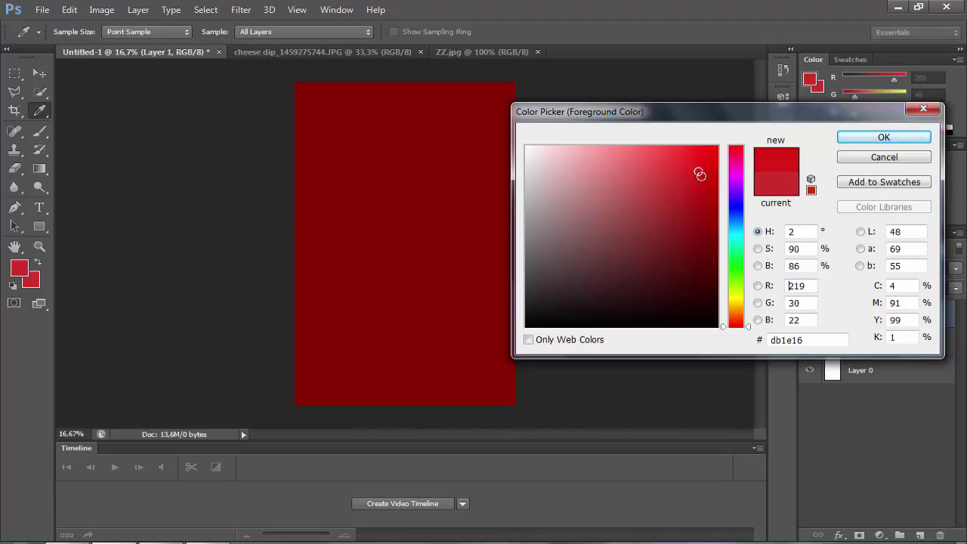
left_click(702, 161)
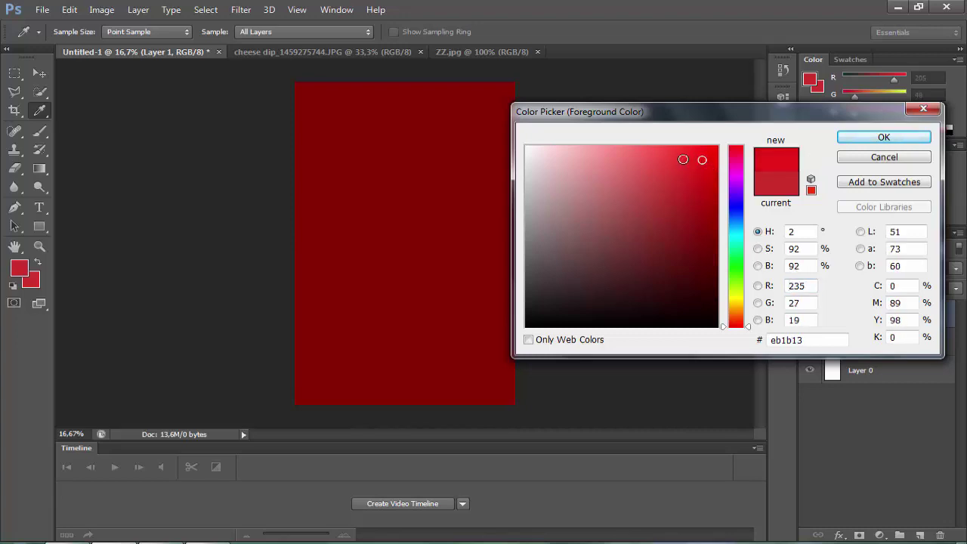
left_click(683, 159)
left_click(690, 151)
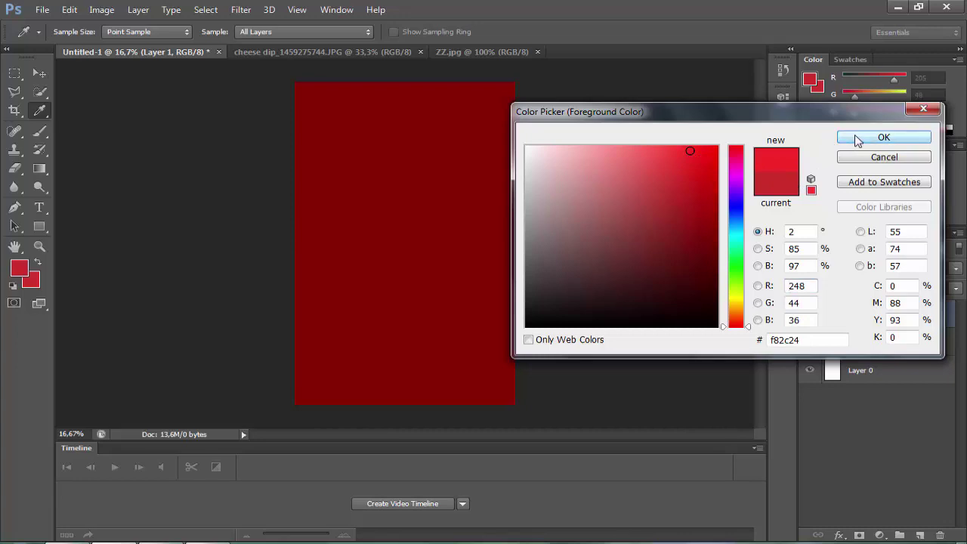
left_click(882, 138)
Step: Paint a huge soft glow with a soft round 2912 px brush on Layer 1
left_click(40, 131)
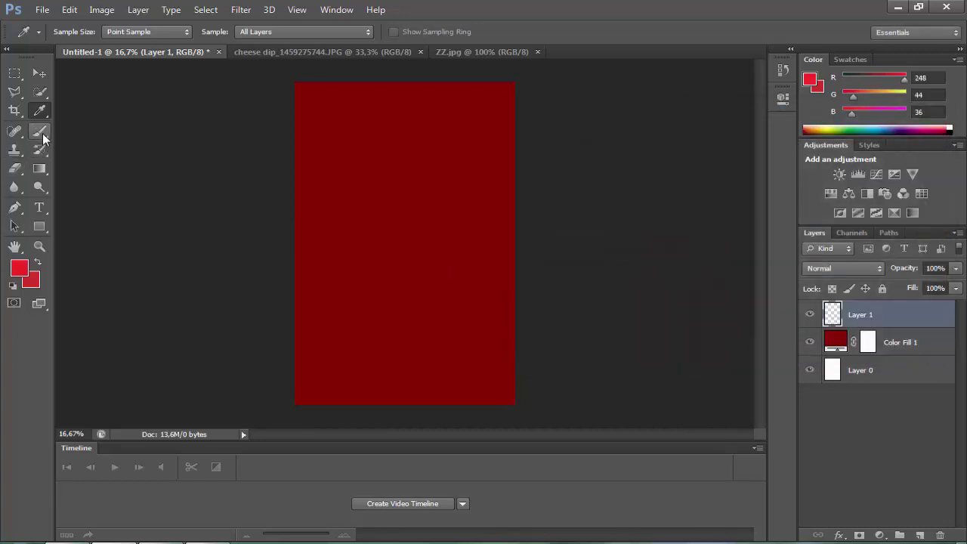
left_click(76, 34)
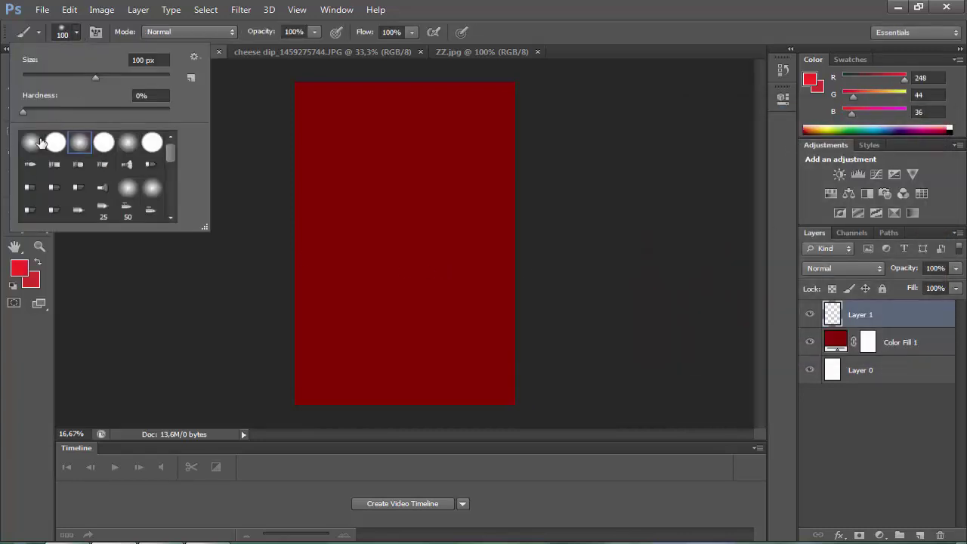
double_click(42, 142)
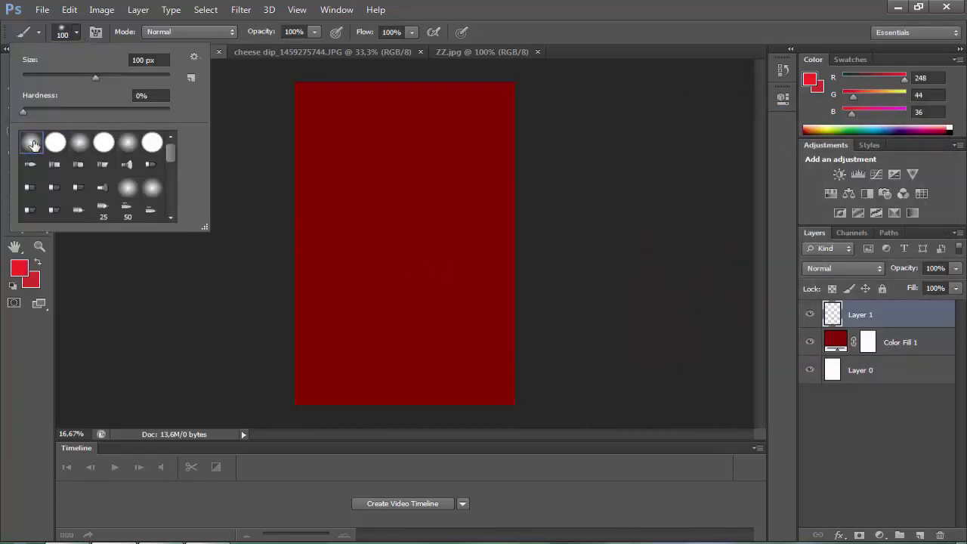
left_click(398, 172)
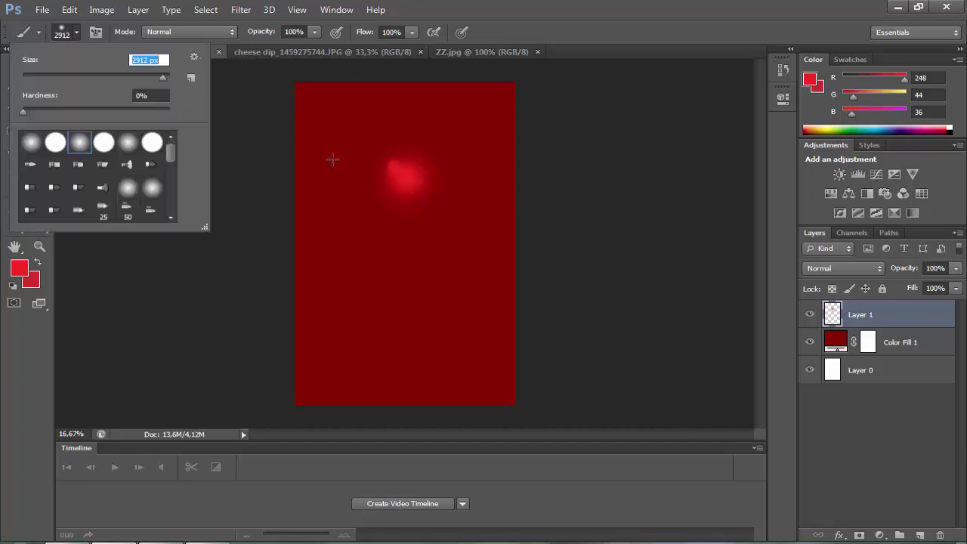
left_click(399, 168)
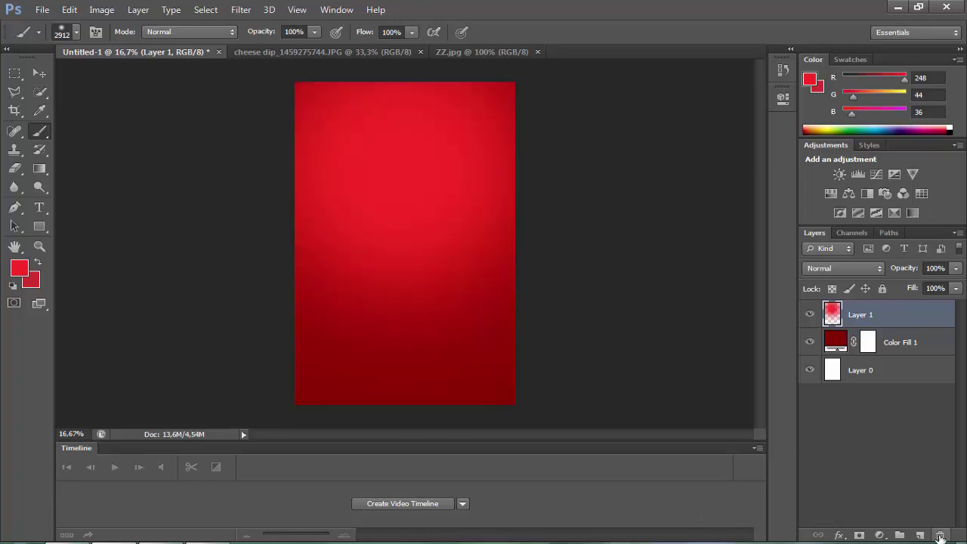
Step: Draw a wide red ellipse shape across the poster's middle
left_click(38, 78)
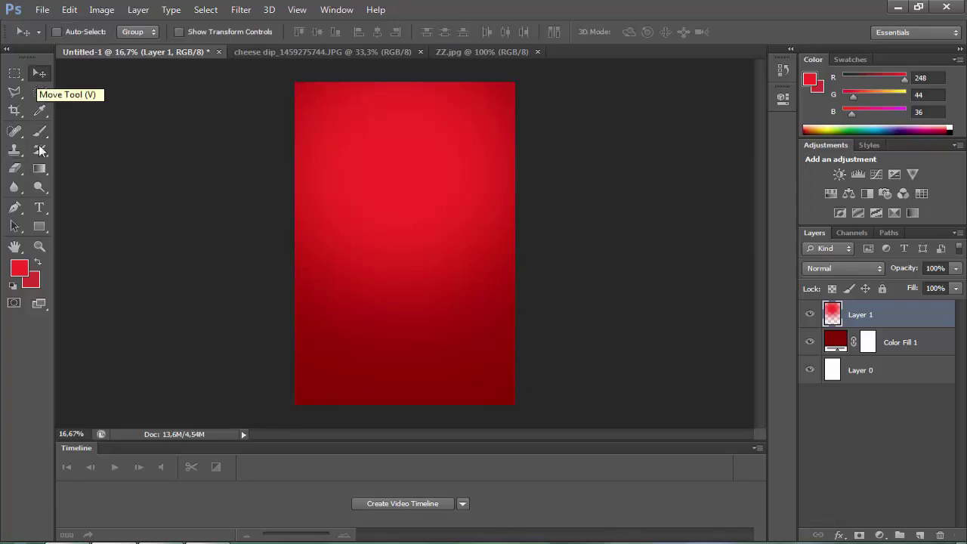
left_click(32, 230)
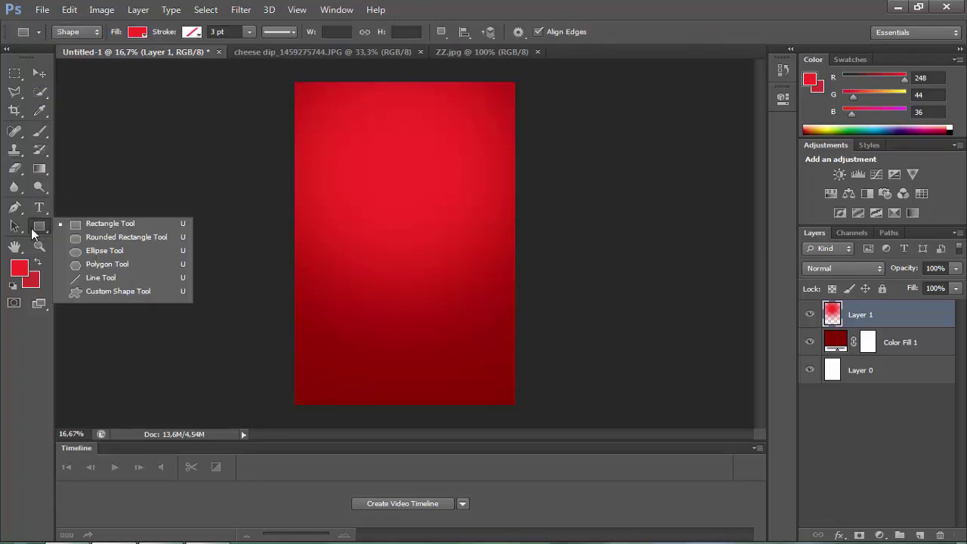
left_click(104, 250)
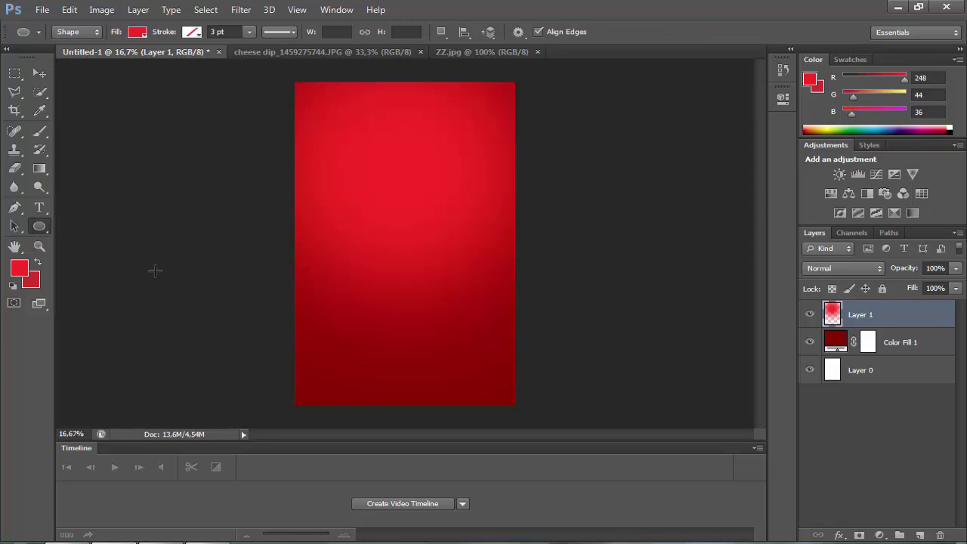
left_click_drag(565, 205, 185, 322)
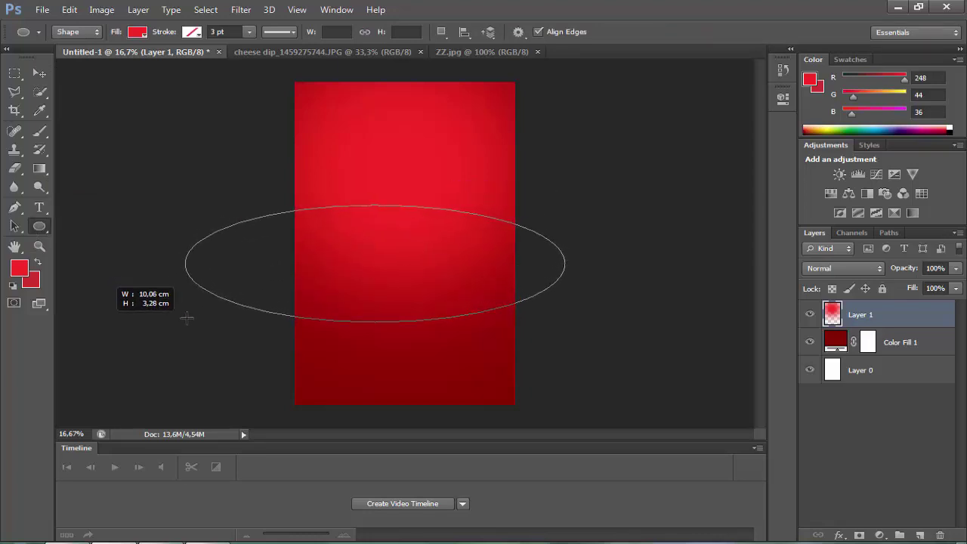
left_click_drag(185, 322, 193, 309)
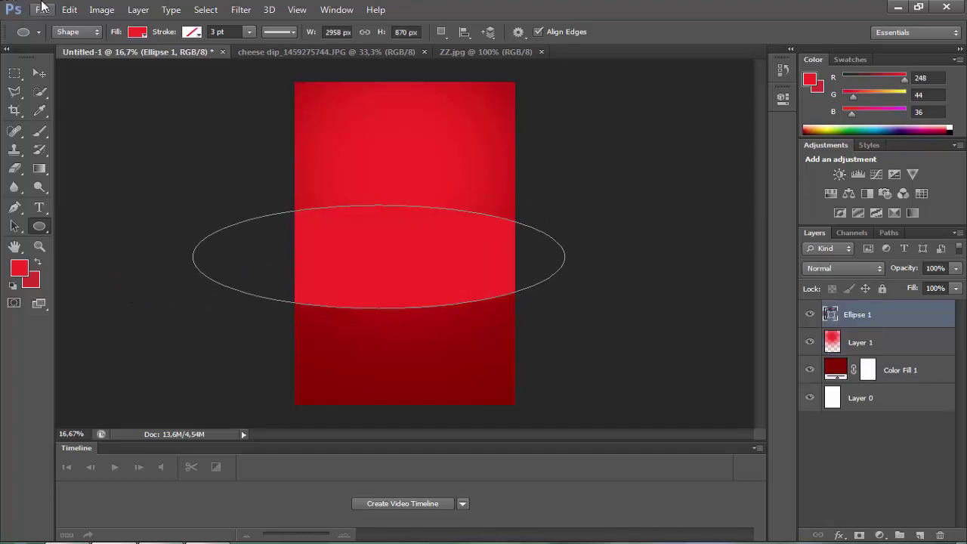
Step: Rotate the ellipse path to about -17° with Free Transform Path and commit it
left_click(69, 10)
left_click(189, 275)
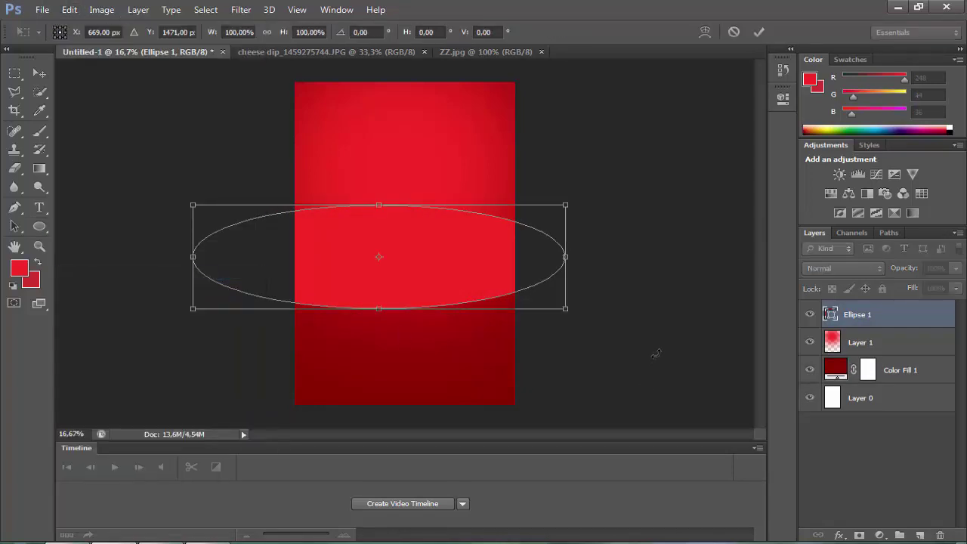
left_click_drag(664, 318, 673, 215)
left_click_drag(522, 218, 574, 218)
left_click_drag(655, 302, 651, 342)
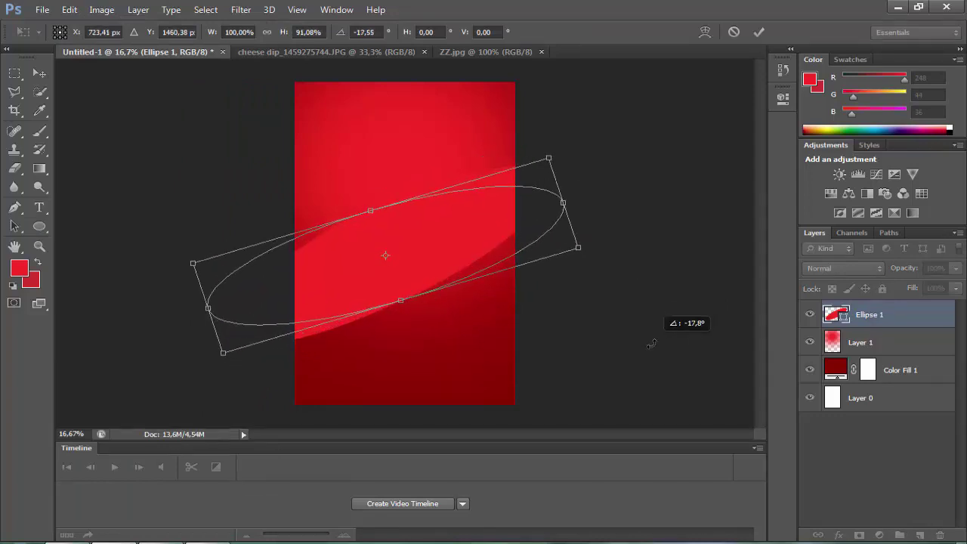
key("Return")
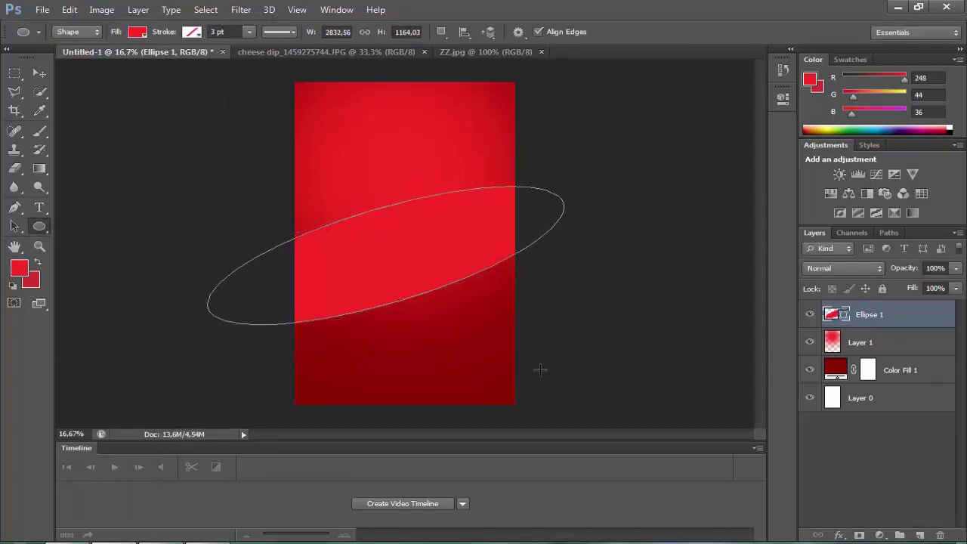
left_click(35, 72)
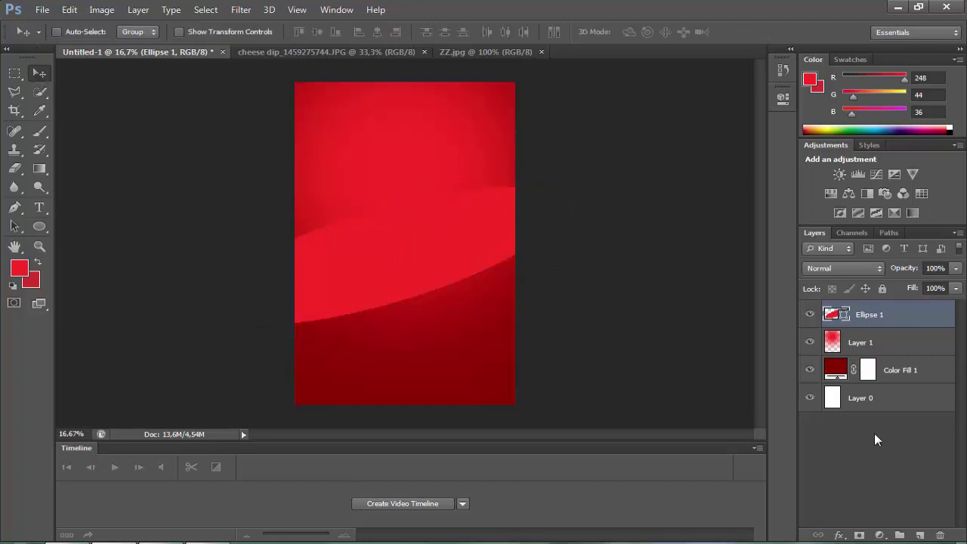
Step: Change the Ellipse 1 fill colour to white
double_click(844, 316)
left_click(664, 320)
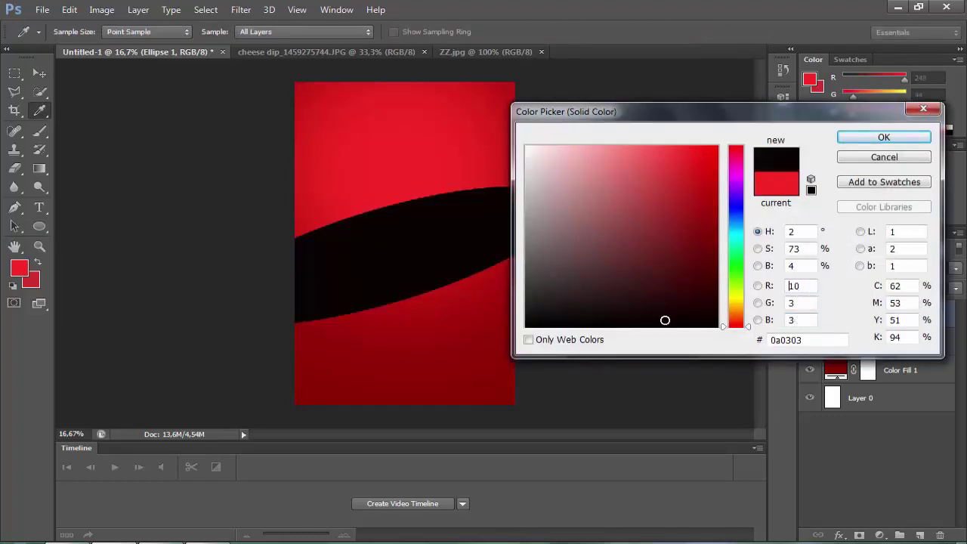
left_click(526, 154)
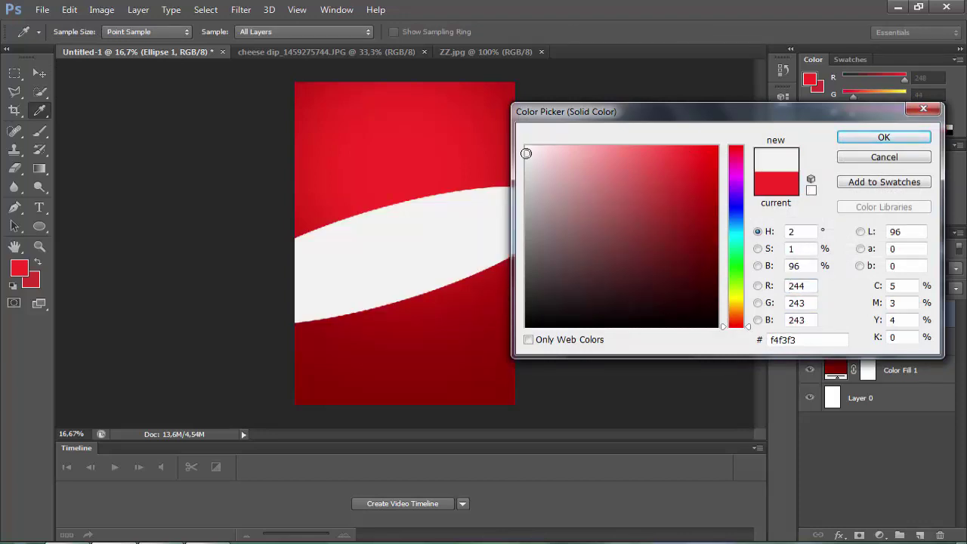
left_click(884, 138)
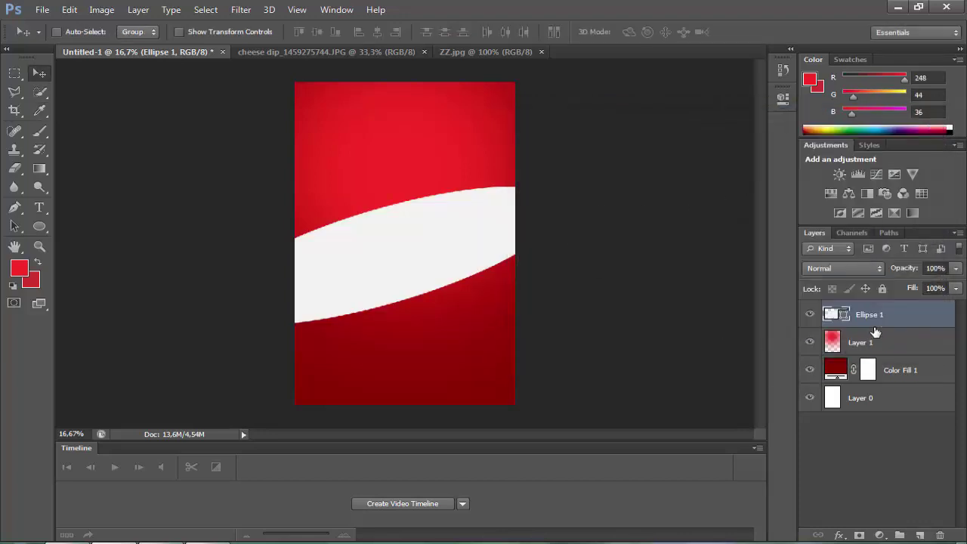
Step: Duplicate it as Ellipse 1 copy and enlarge the copy to about 111% × 115%
right_click(874, 317)
left_click(649, 108)
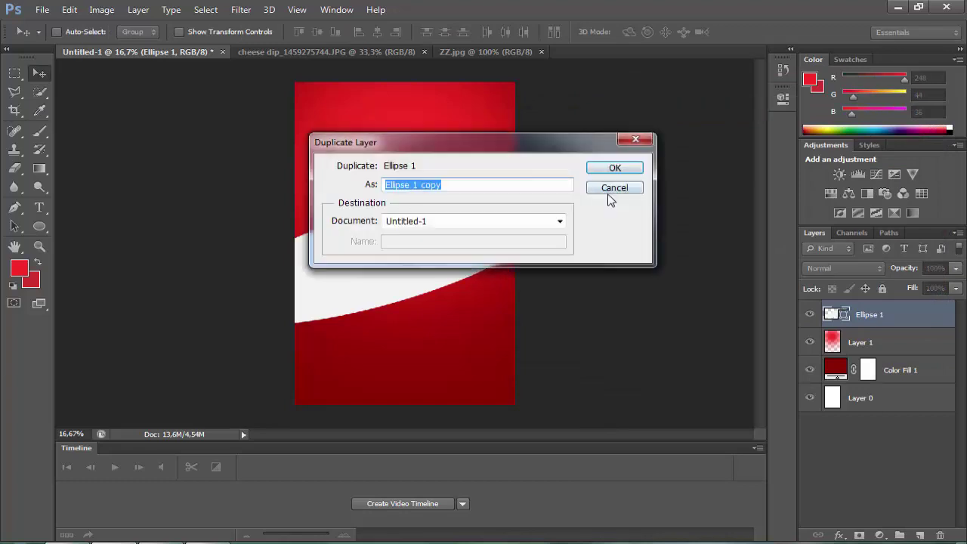
left_click(615, 170)
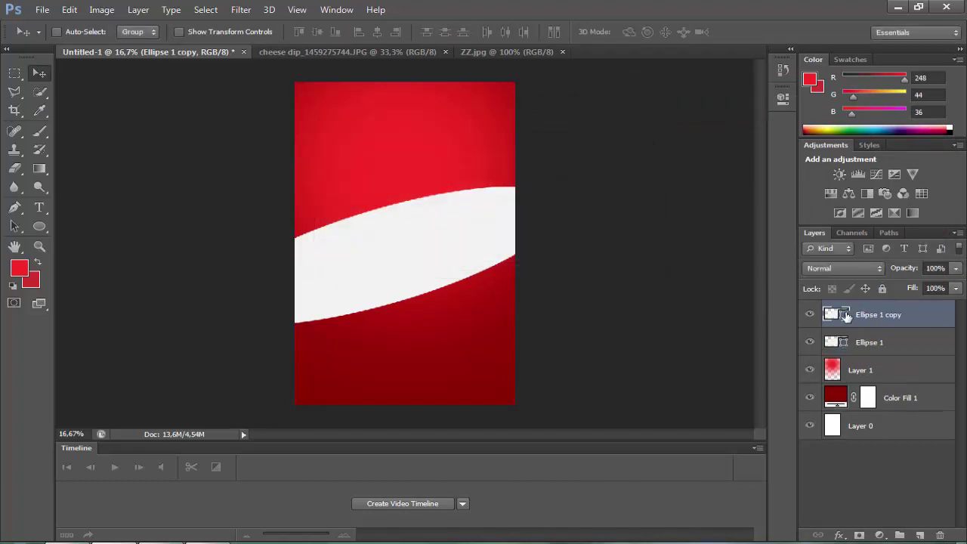
left_click(68, 9)
left_click(180, 275)
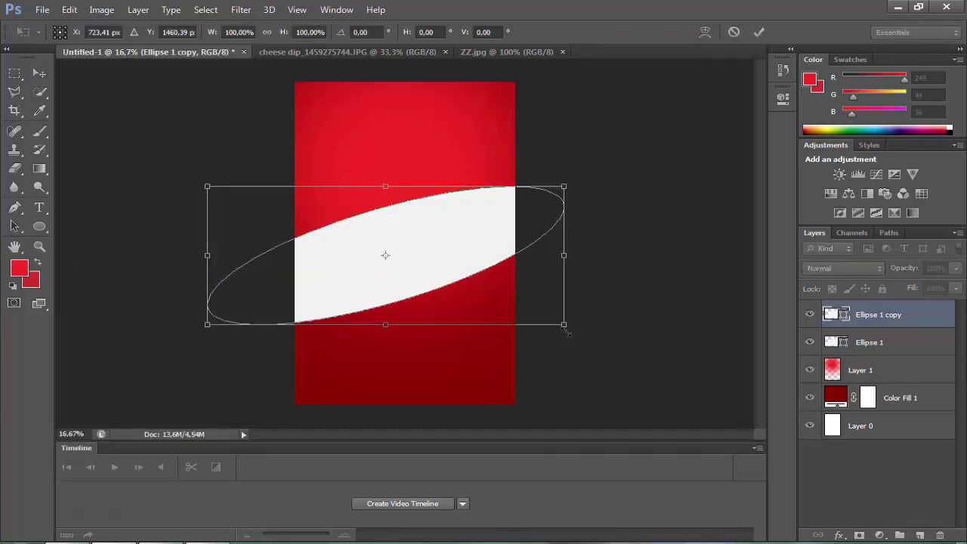
mouse_move(566, 329)
left_mouse_down()
mouse_move(602, 345)
mouse_move(572, 318)
left_mouse_up()
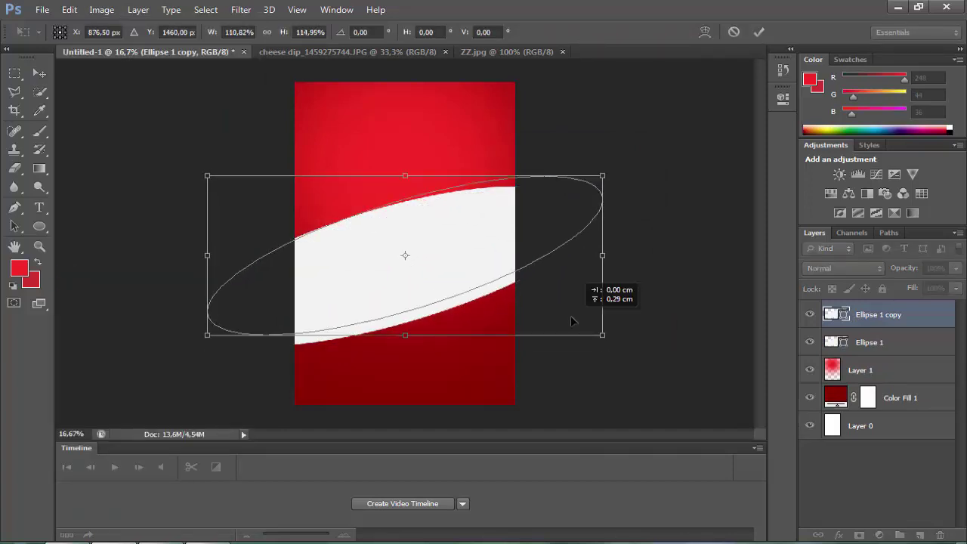
key("Return")
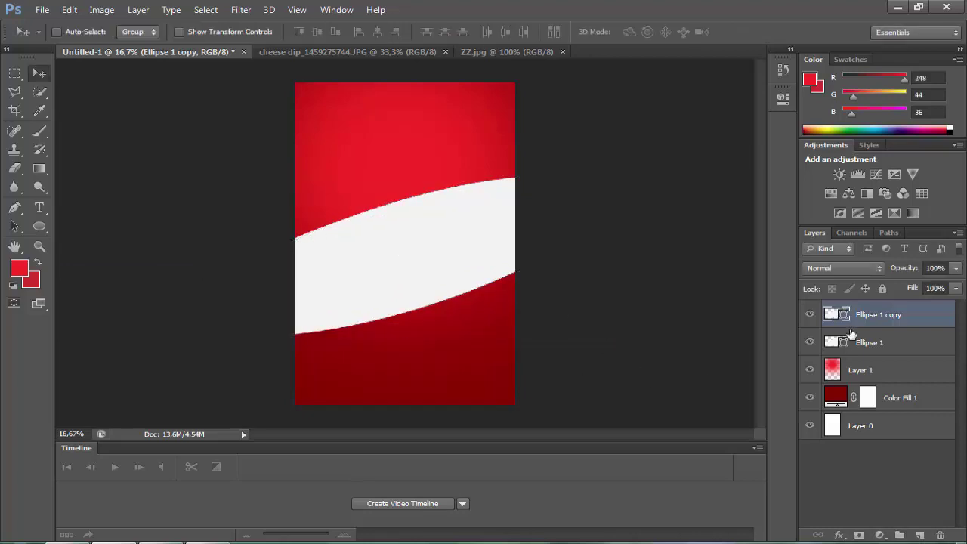
Step: Change the Ellipse 1 fill to dark red 5e0905
double_click(841, 341)
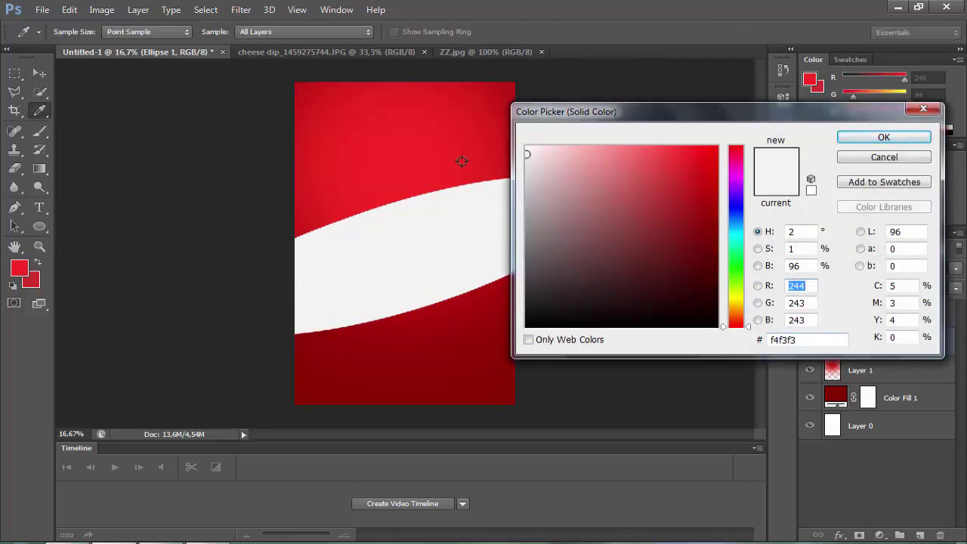
left_click(461, 160)
left_click(709, 264)
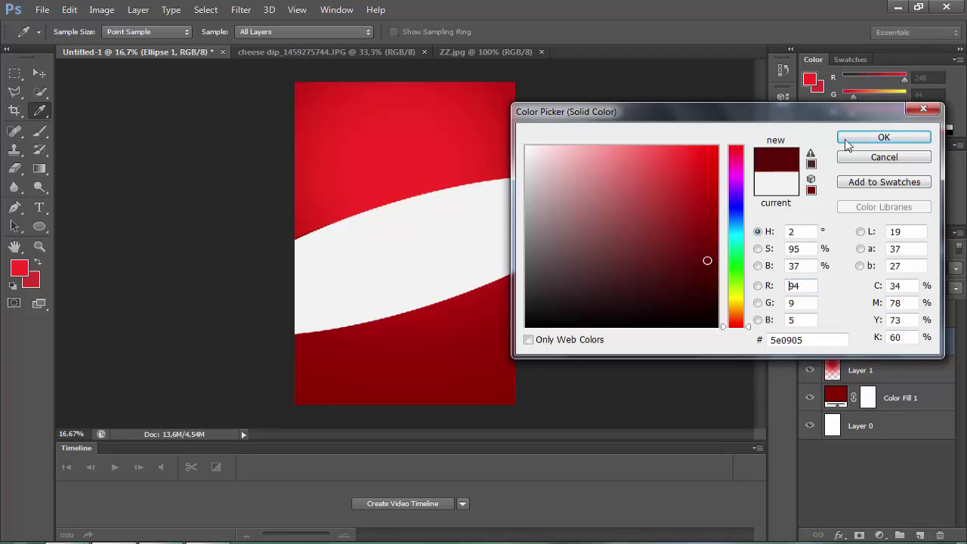
left_click(884, 137)
Step: Enlarge Ellipse 1 down and right so it forms a dark stripe below the band
left_click(69, 9)
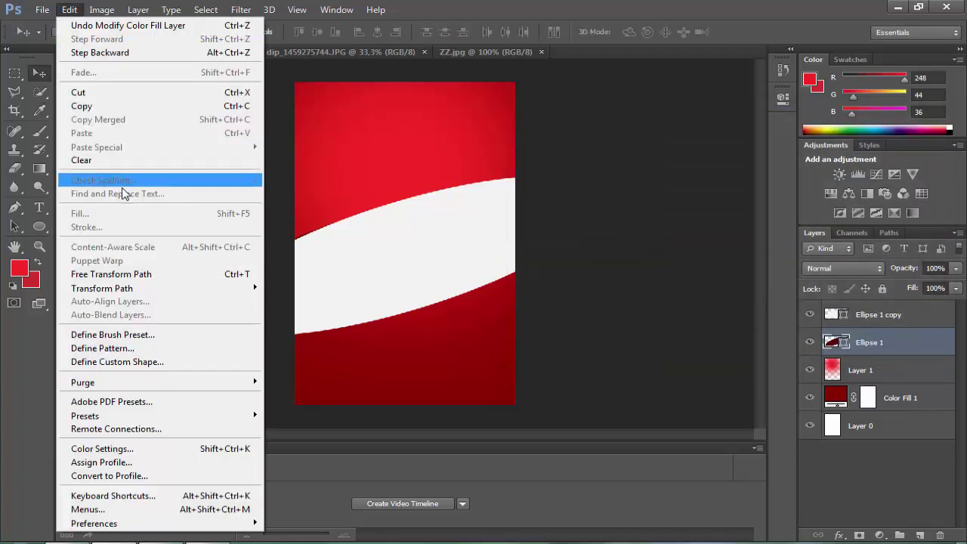
left_click(151, 269)
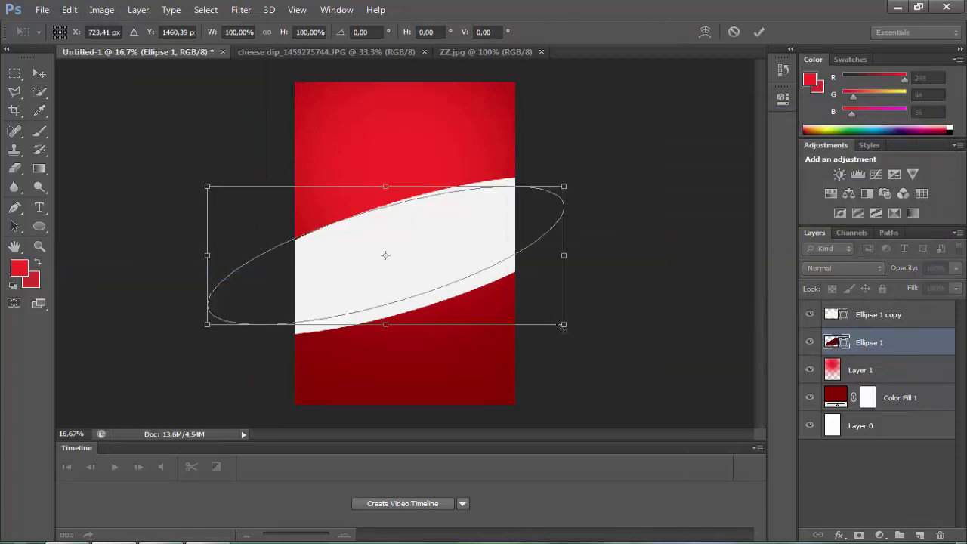
mouse_move(562, 325)
left_mouse_down()
mouse_move(602, 341)
mouse_move(569, 328)
left_mouse_up()
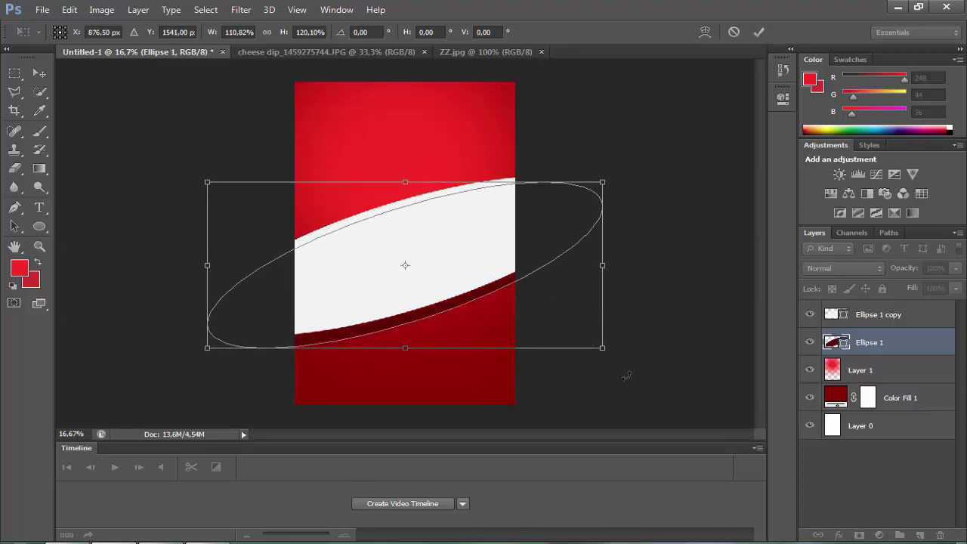
key("Return")
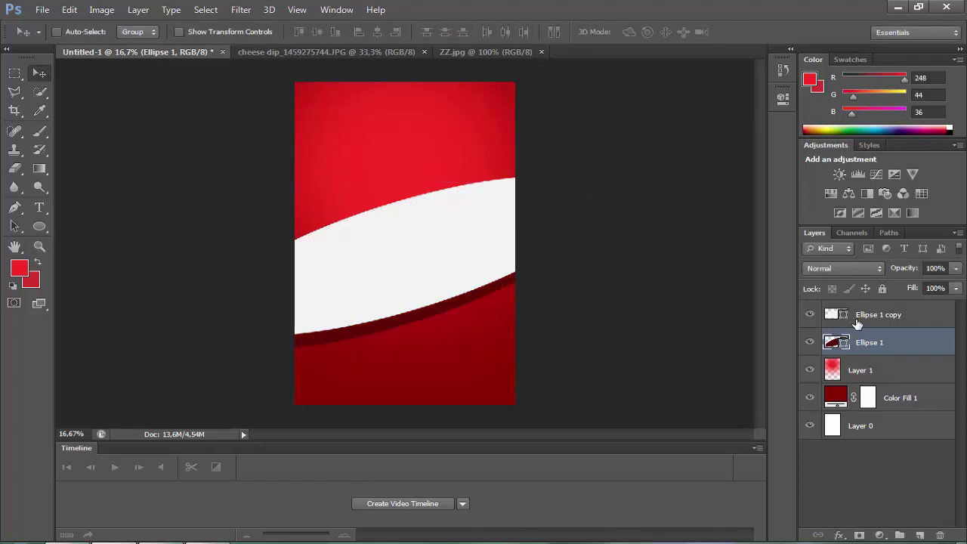
Step: Duplicate Ellipse 1 as Ellipse 1 copy 2 and fill it brighter red 930904
right_click(866, 342)
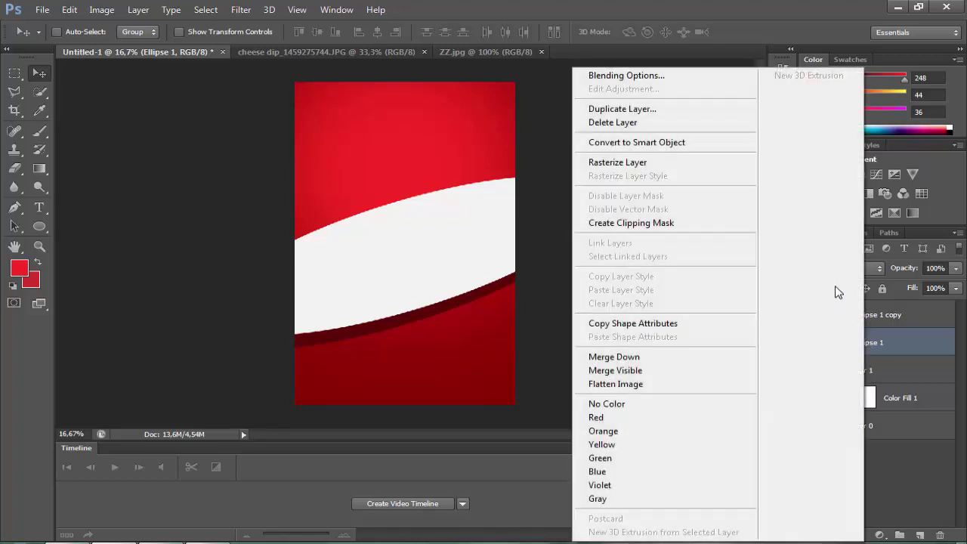
left_click(665, 110)
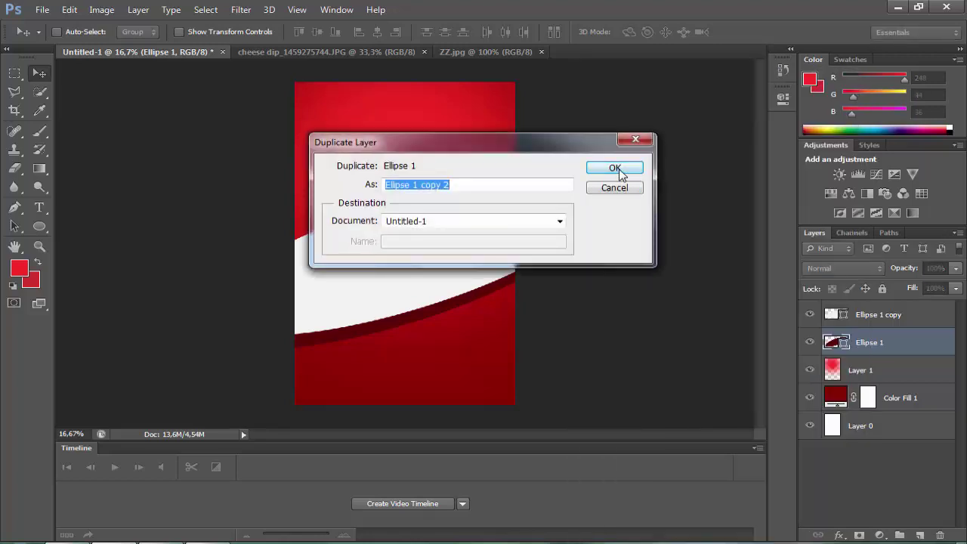
left_click(617, 170)
double_click(845, 345)
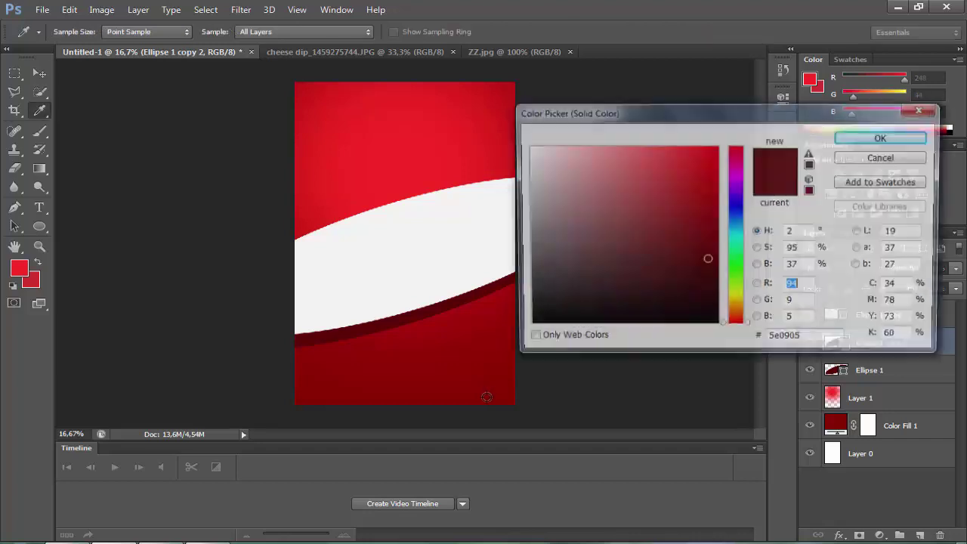
type("147")
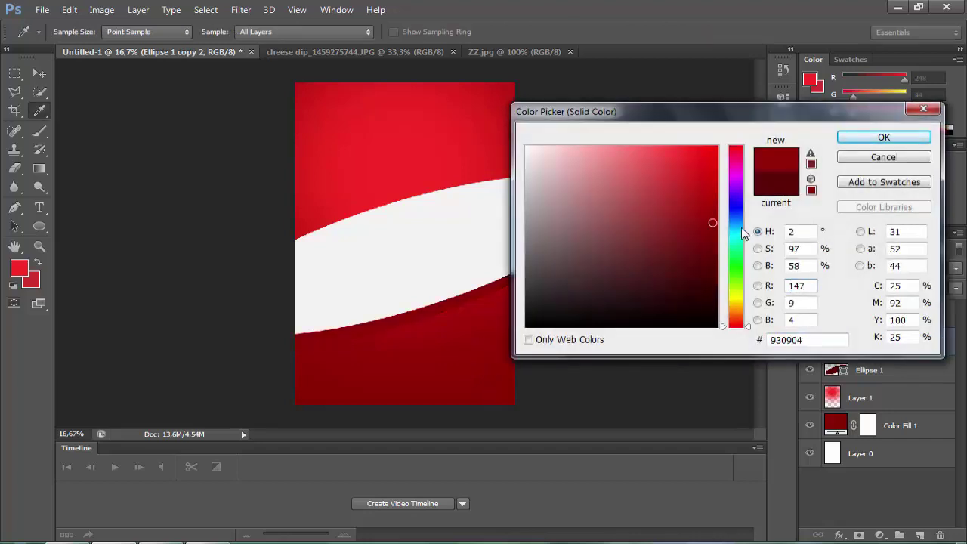
left_click(884, 138)
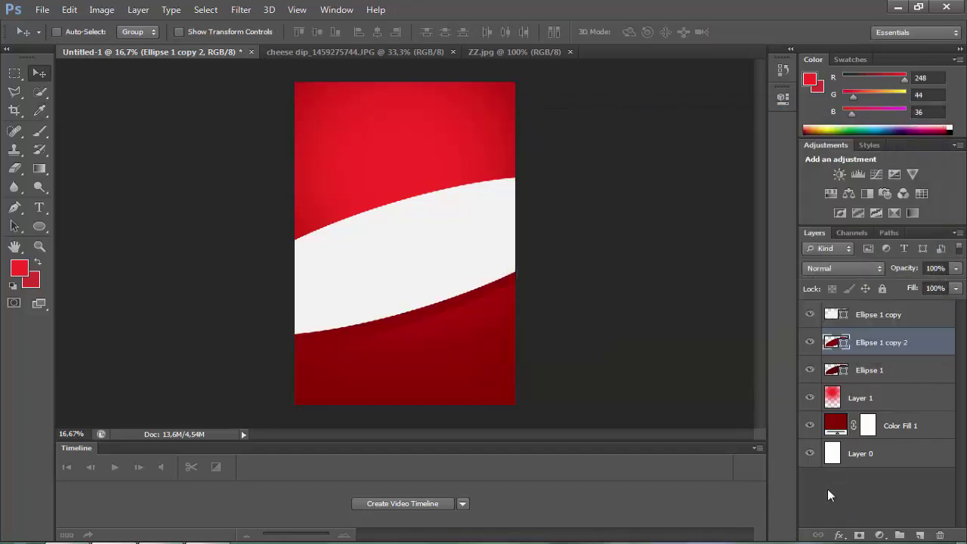
Step: Add a Drop Shadow to the duplicate with Distance 24
left_click(838, 535)
left_click(853, 518)
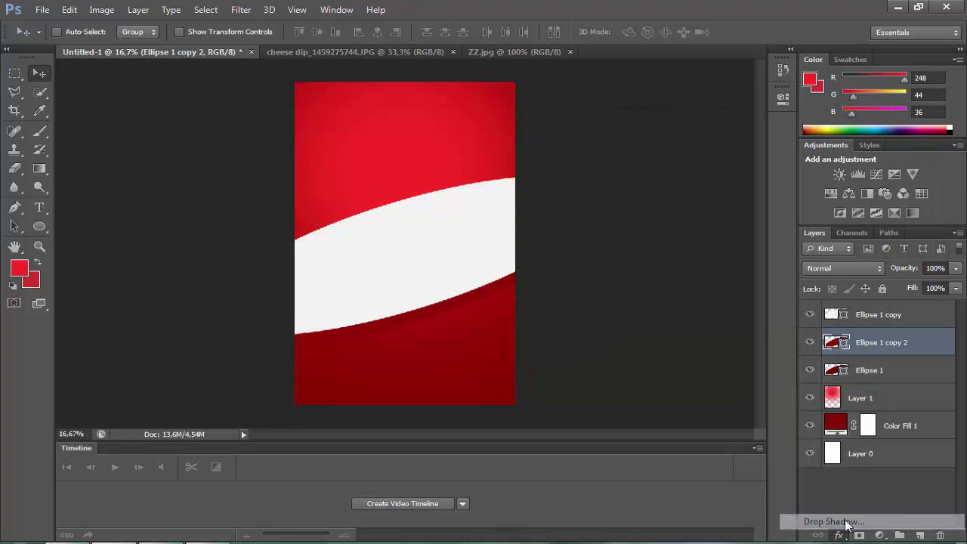
left_click_drag(572, 81, 954, 69)
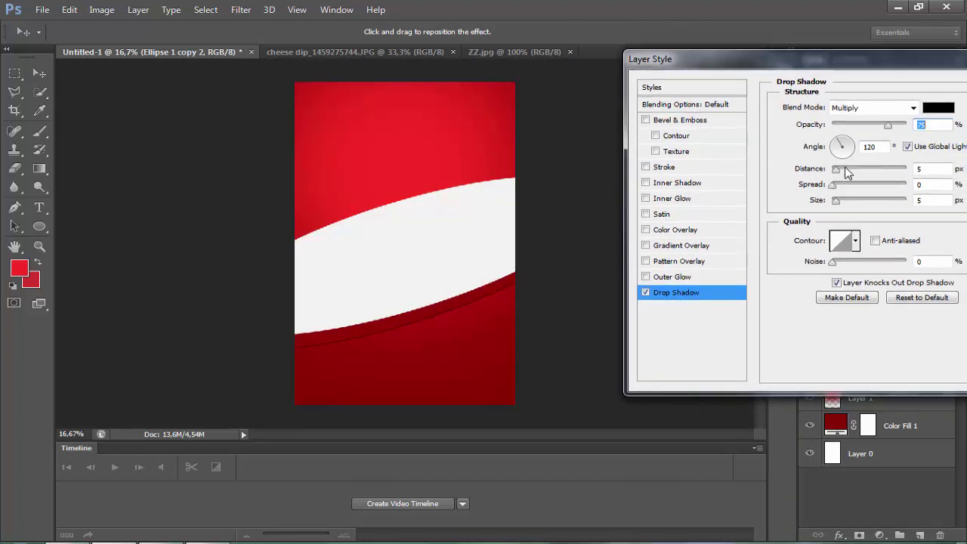
left_click_drag(848, 172, 858, 175)
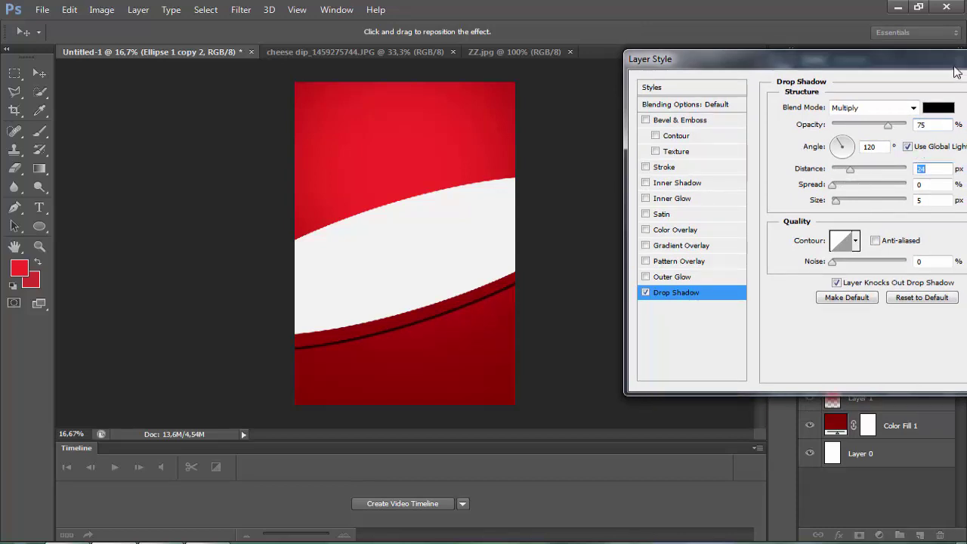
left_click_drag(755, 59, 382, 215)
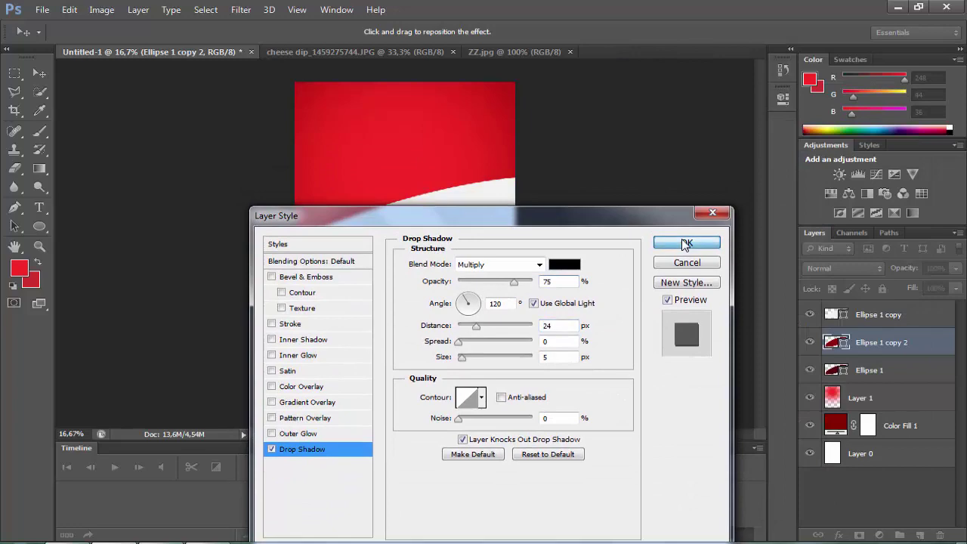
left_click_drag(643, 219, 949, 23)
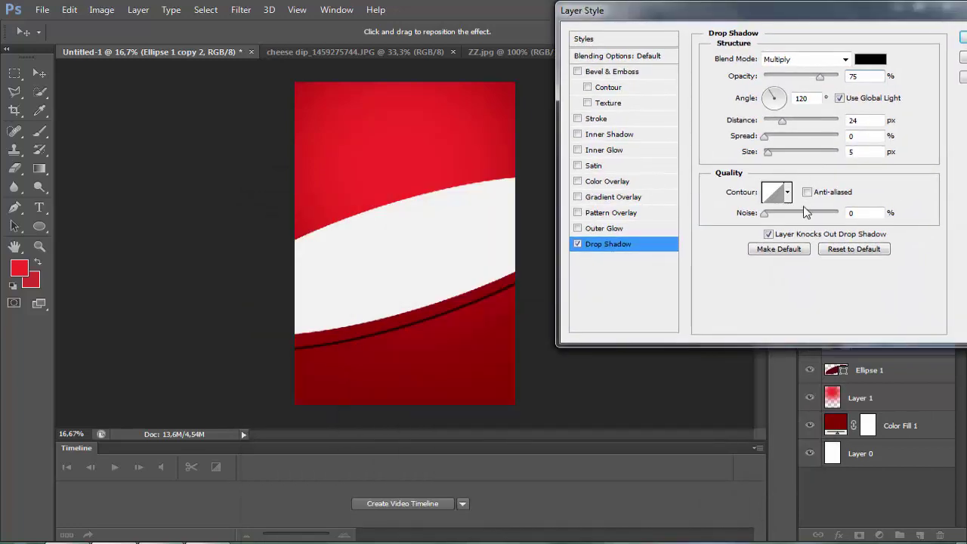
Step: Make the drop shadow near-black with lower opacity and apply it
left_click(741, 126)
left_click(870, 58)
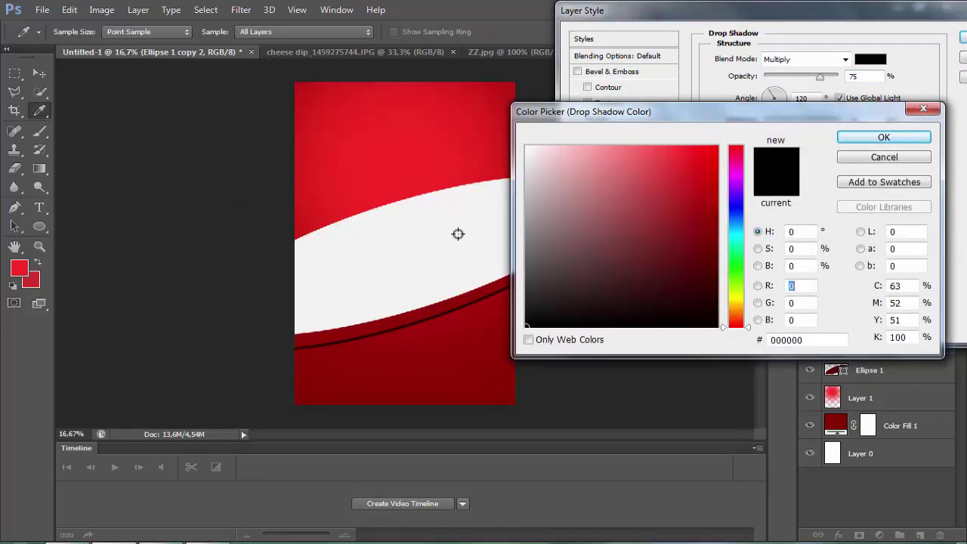
left_click(458, 233)
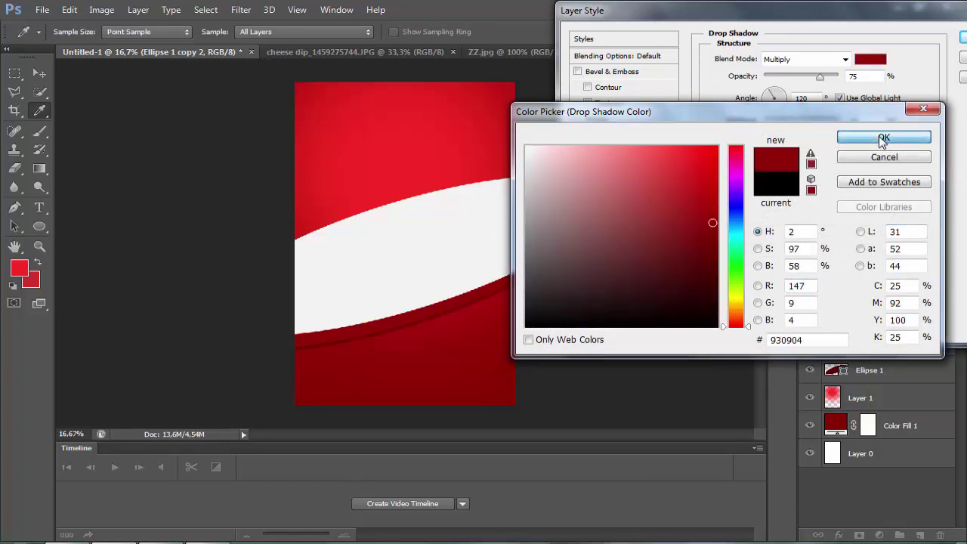
left_click(713, 319)
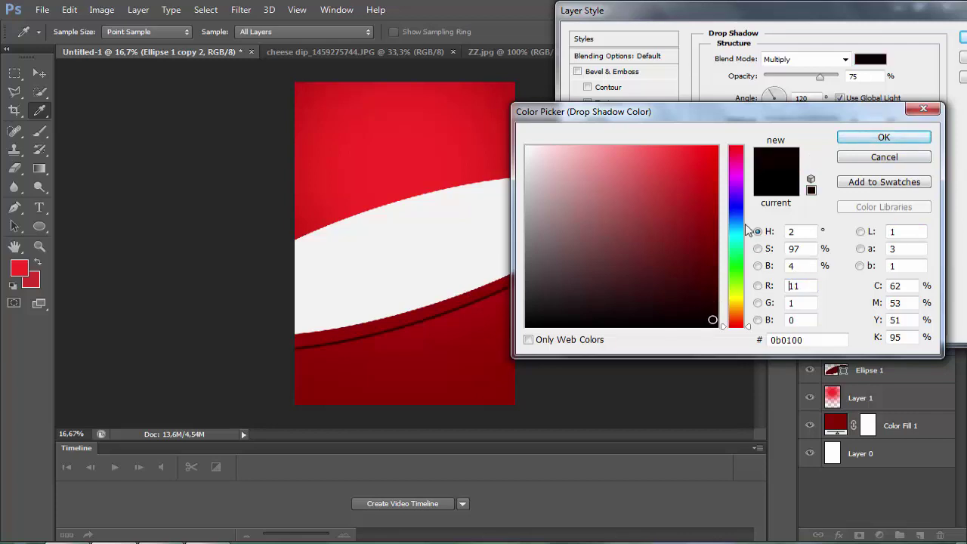
left_click(883, 136)
left_click_drag(820, 77, 789, 79)
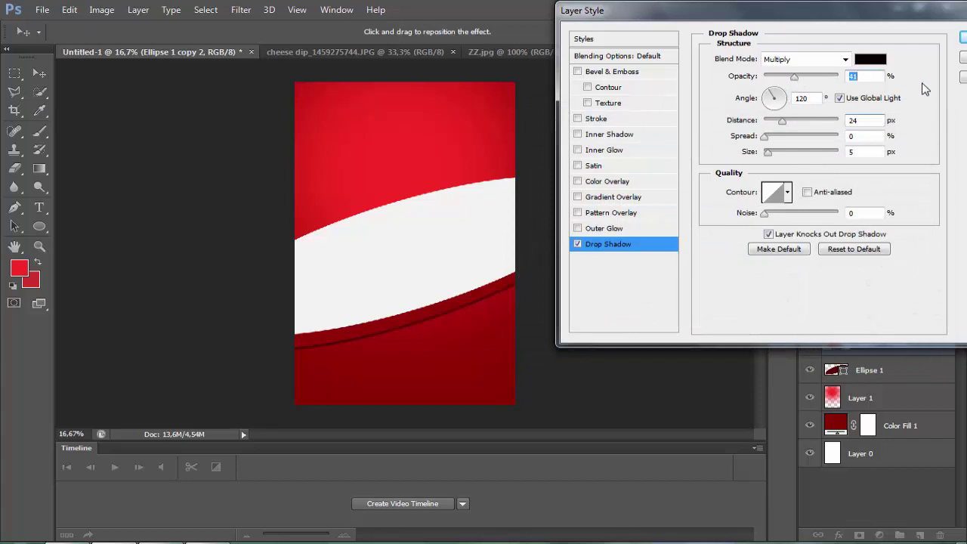
left_click(963, 37)
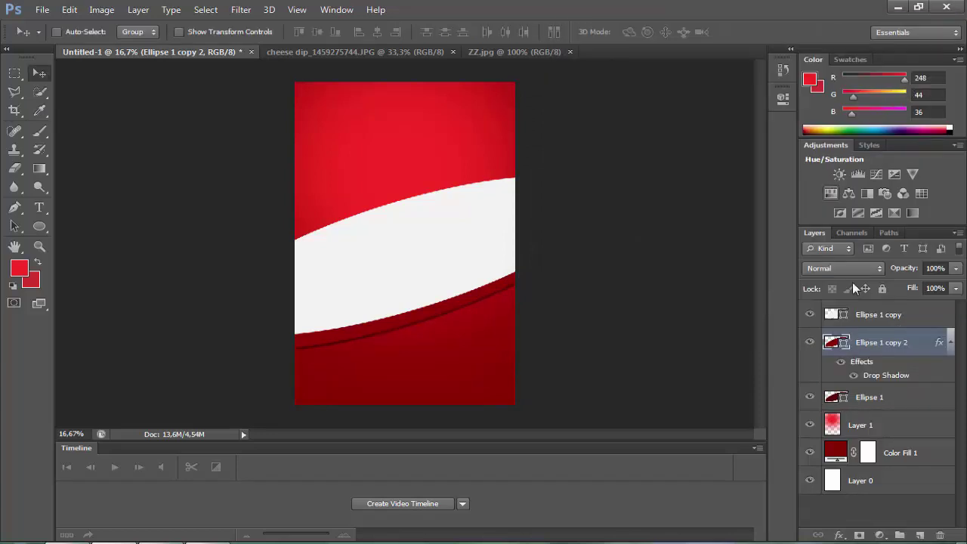
Step: Nudge Ellipse 1 copy 2 upward and refill it golden orange (f7a609)
right_click(892, 342)
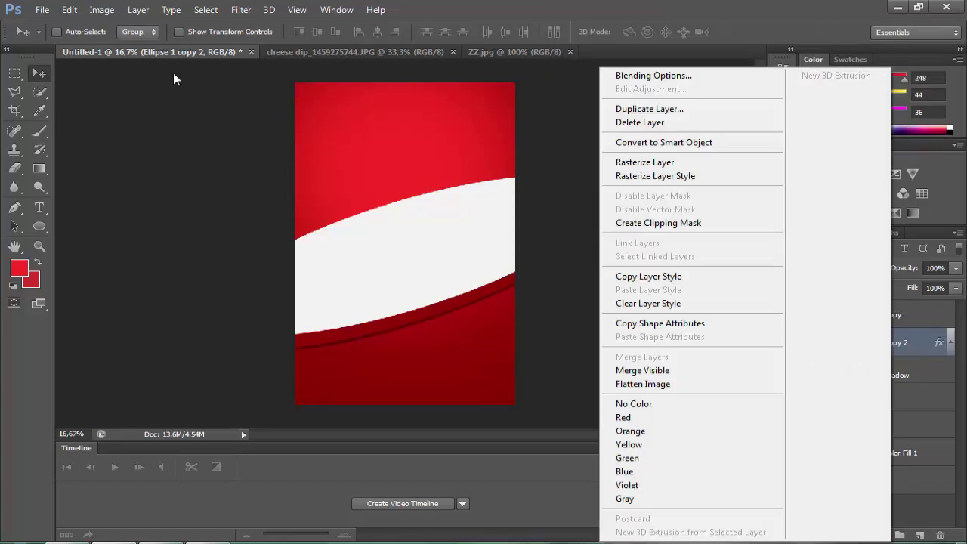
left_click(37, 74)
mouse_move(378, 252)
left_mouse_down()
mouse_move(370, 234)
mouse_move(421, 252)
mouse_move(413, 254)
left_mouse_up()
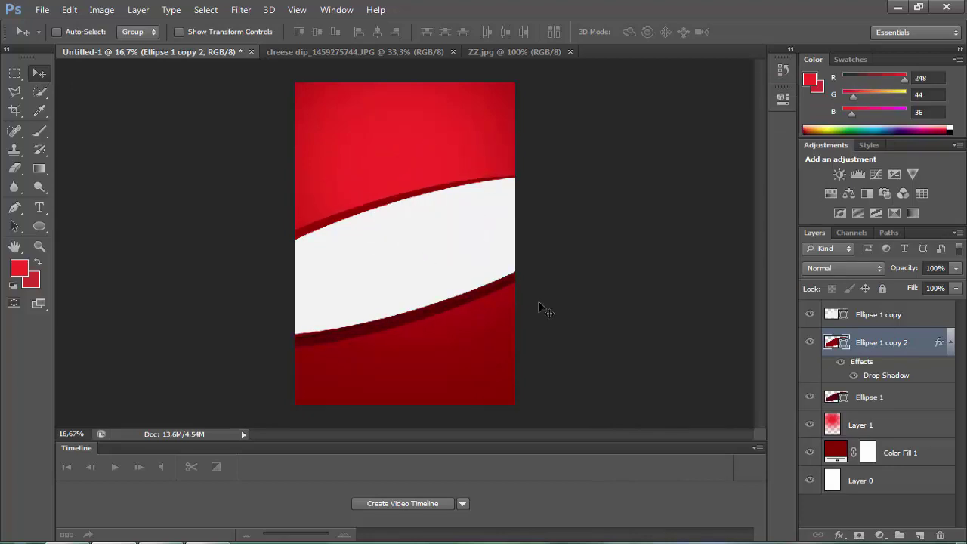
double_click(844, 345)
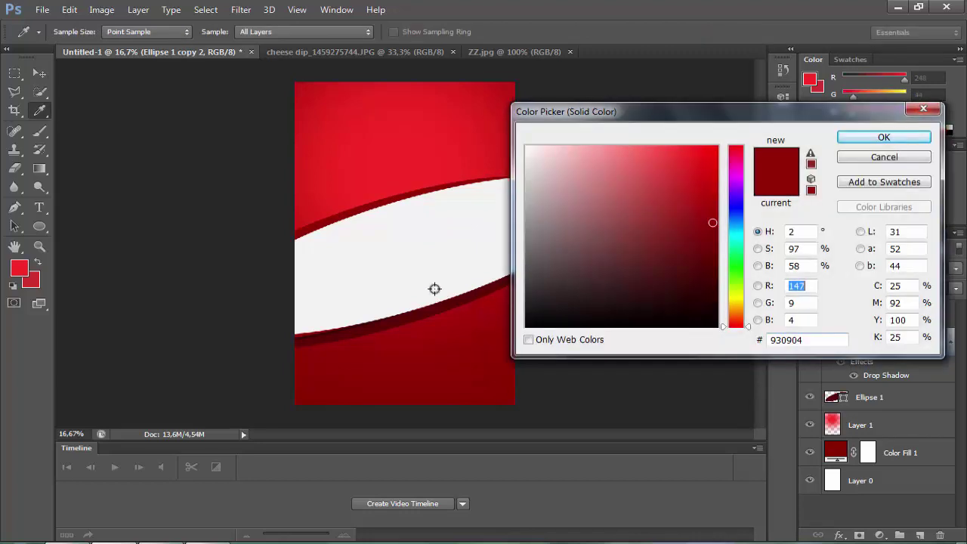
left_click(408, 262)
left_click(680, 214)
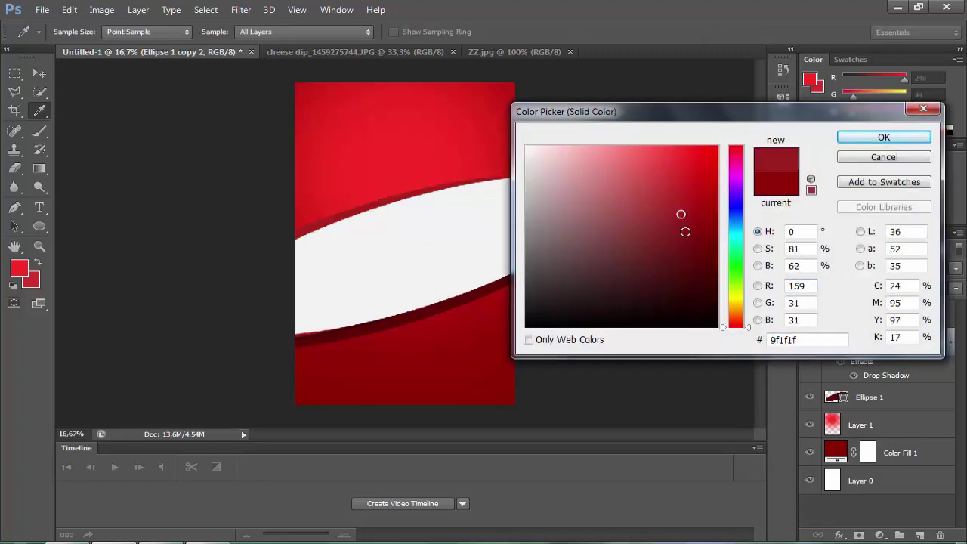
left_click_drag(744, 310, 737, 300)
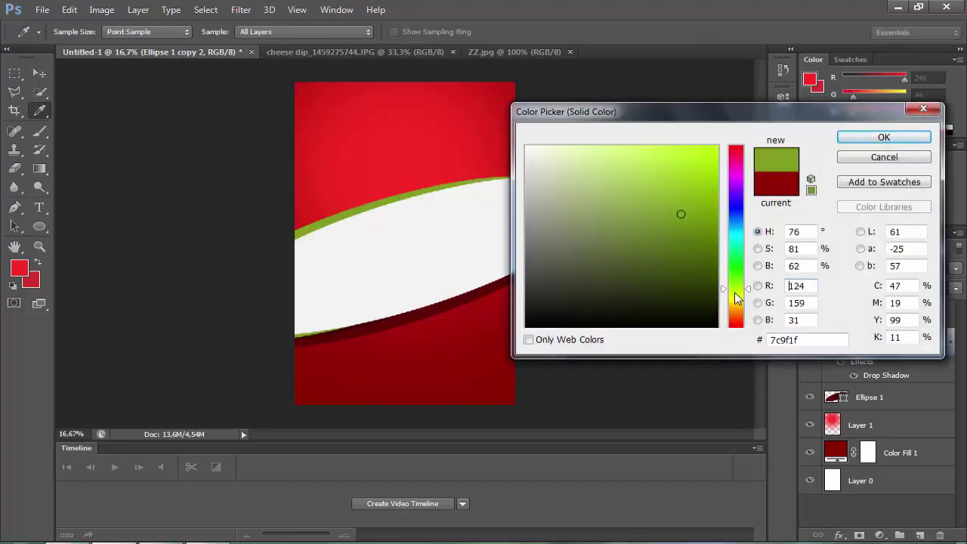
left_click(711, 151)
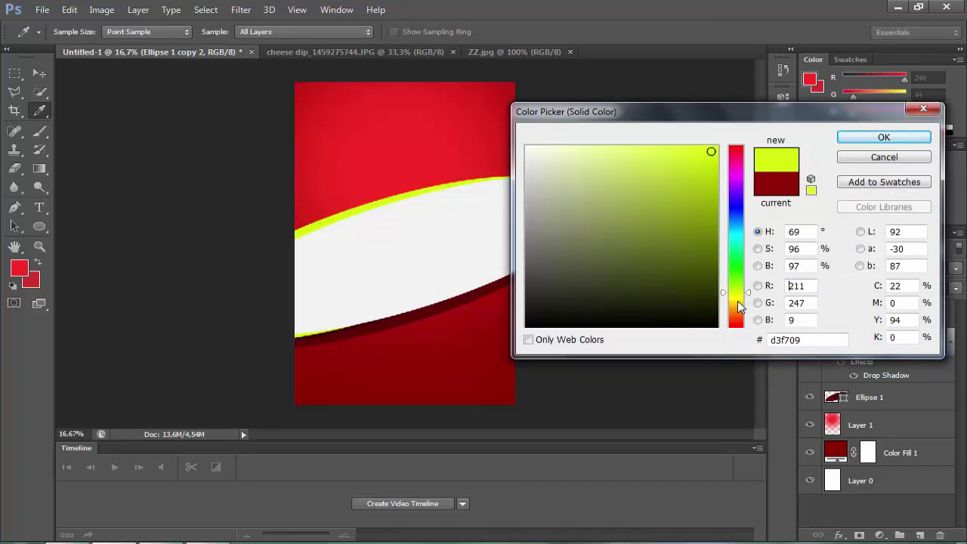
left_click_drag(739, 306, 740, 313)
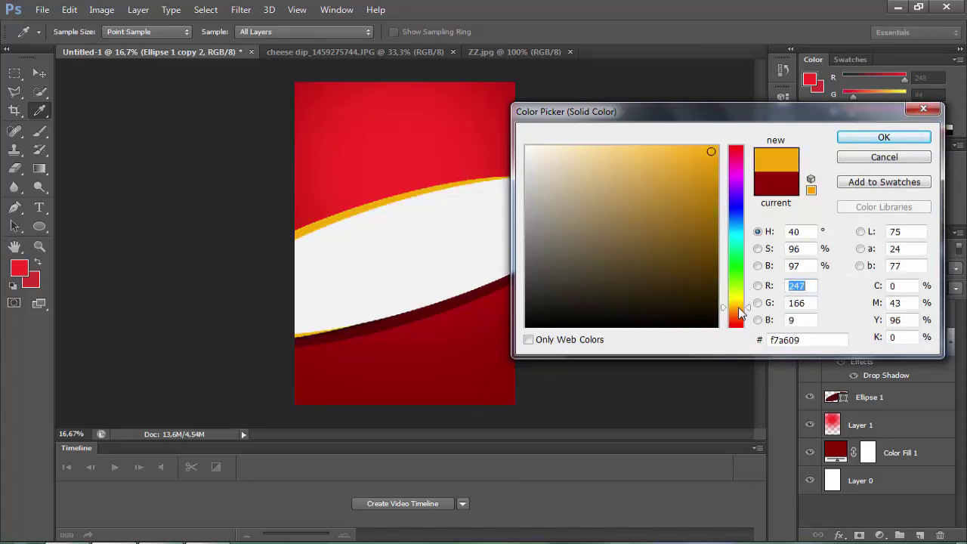
left_click(866, 140)
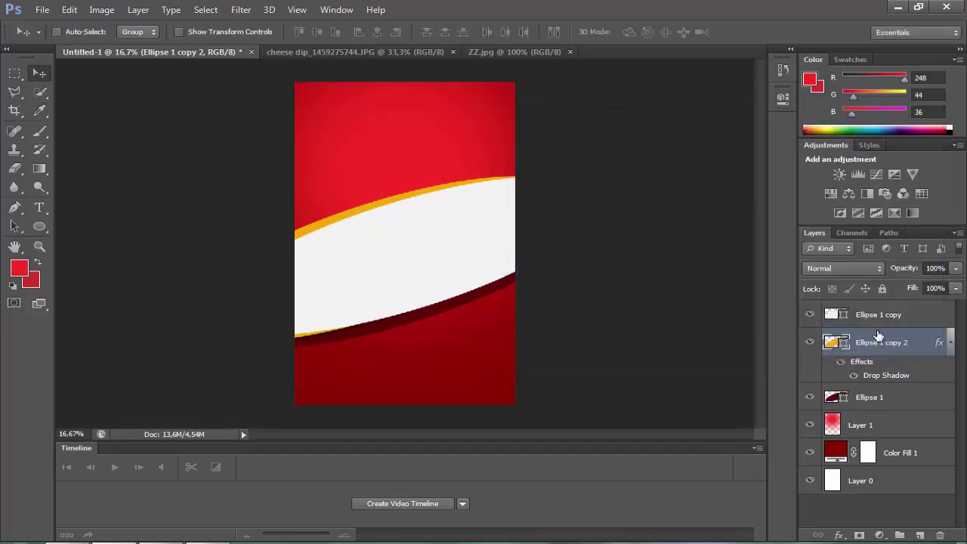
Step: Fill Ellipse 1 with the same orange sampled from the stripe
left_click(829, 404)
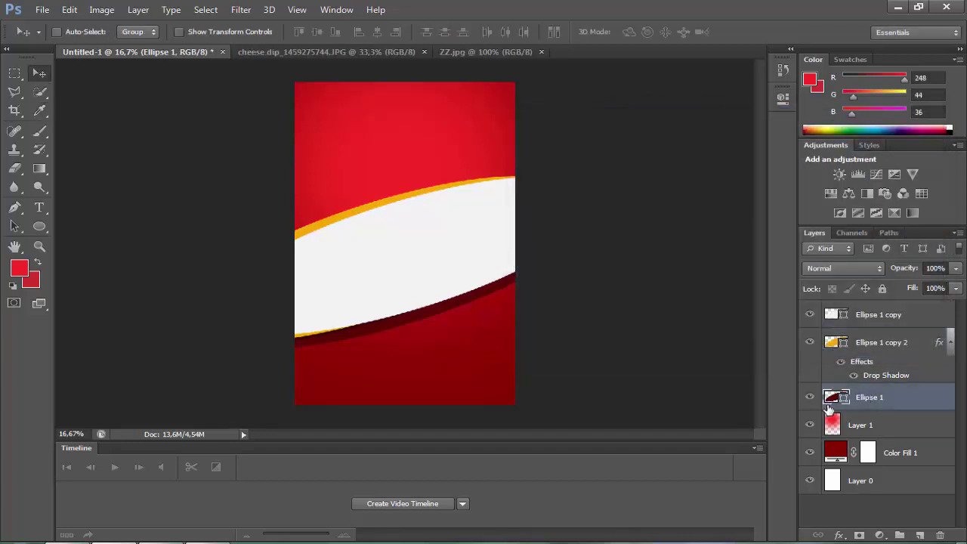
double_click(846, 399)
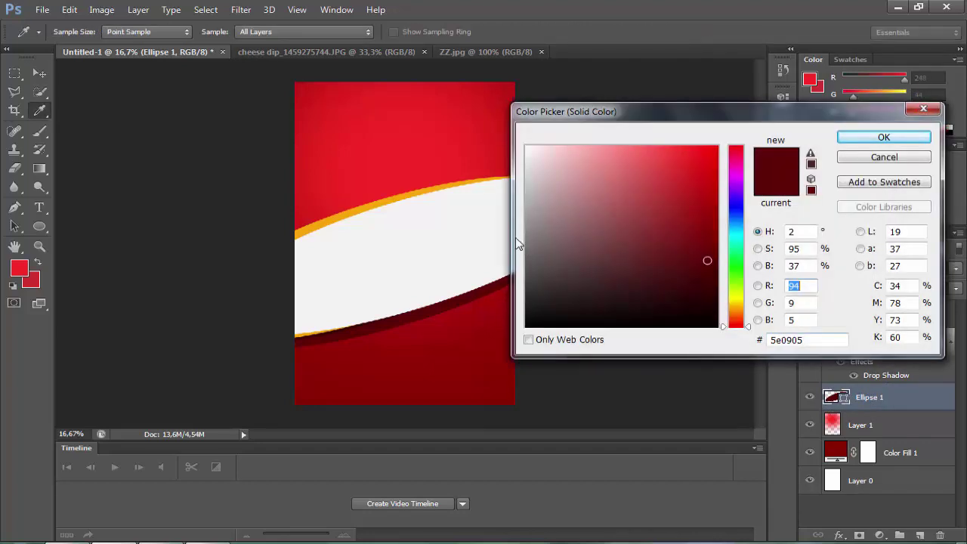
left_click(430, 189)
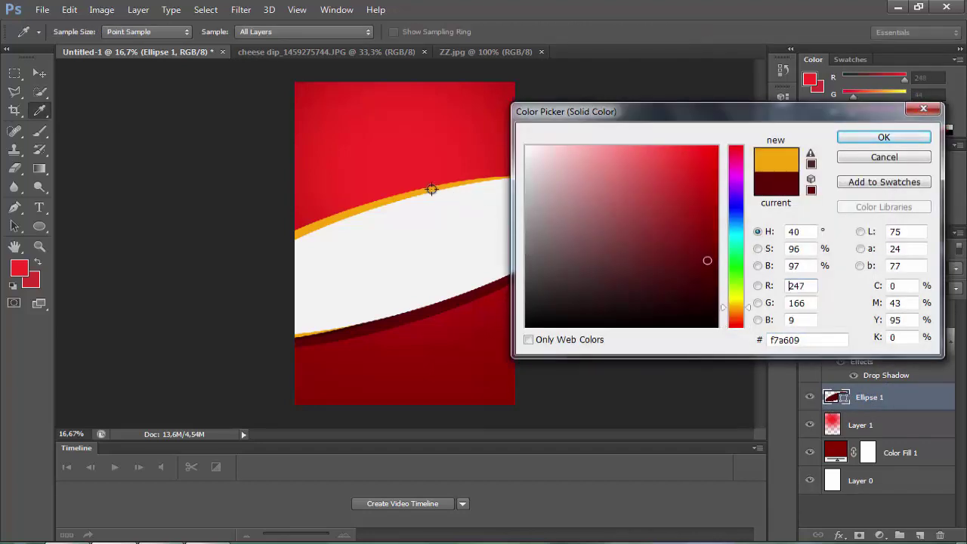
left_click(848, 142)
left_click(842, 343)
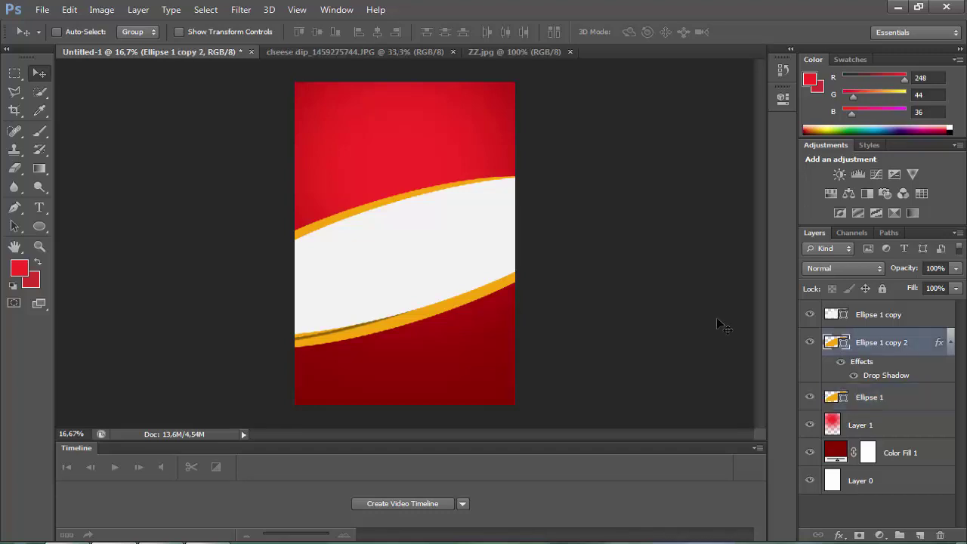
Step: Slightly flatten the orange Ellipse 1 copy 2 from the bottom
left_click_drag(402, 249, 407, 253)
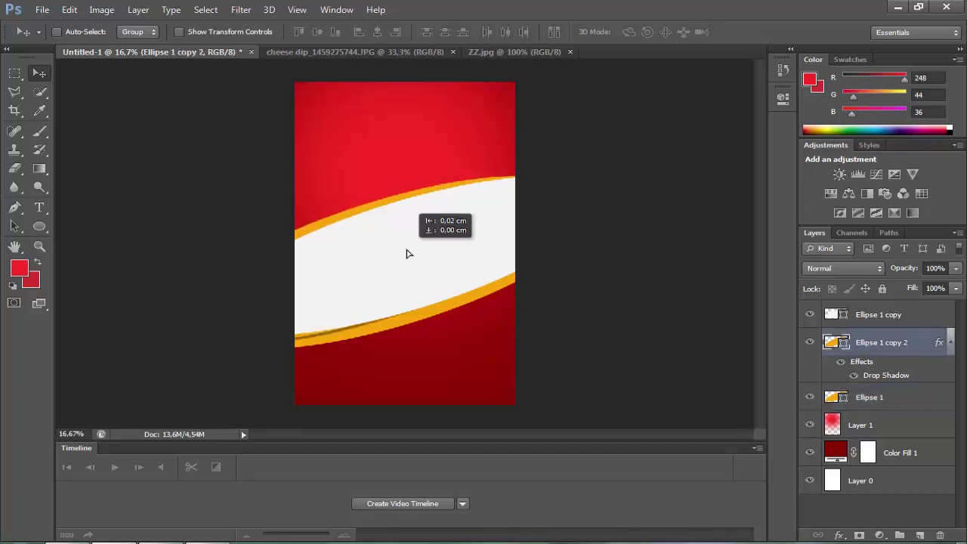
left_click(69, 9)
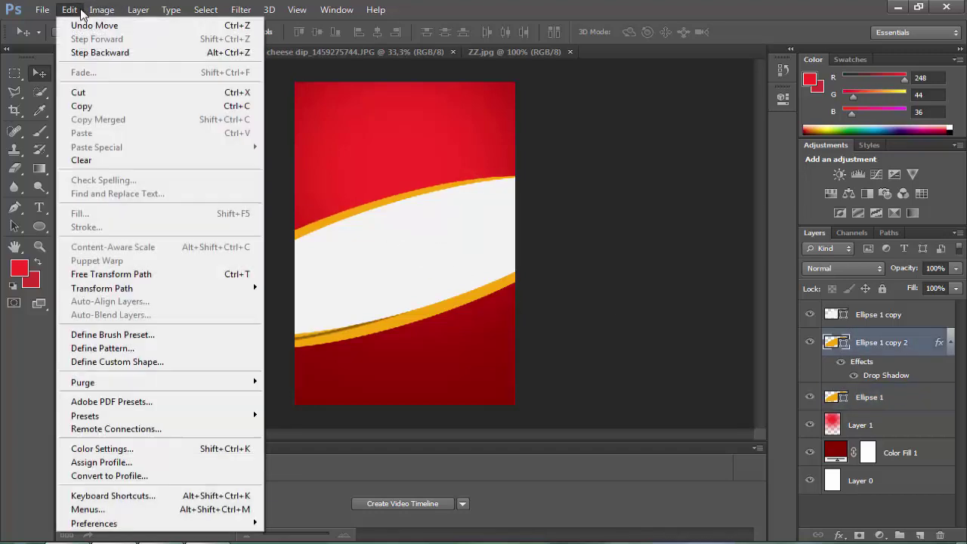
left_click(114, 275)
left_click_drag(381, 340, 381, 333)
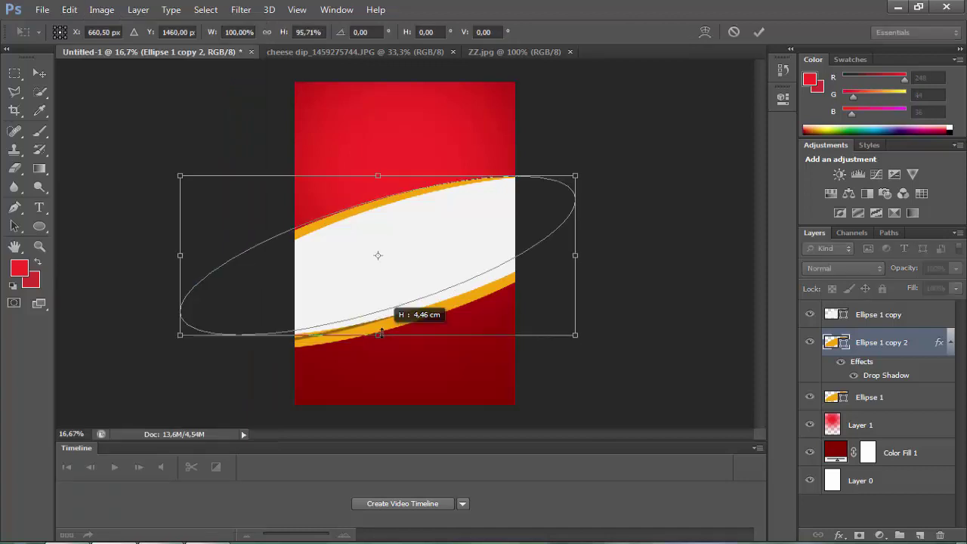
key("Return")
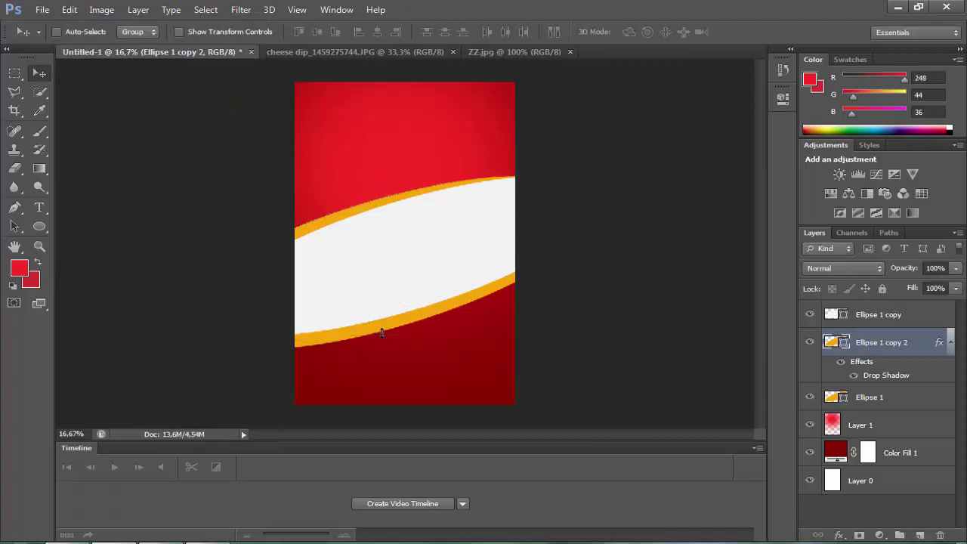
Step: Rotate Ellipse 1 about 6° and duplicate it with Ctrl+J
left_click(923, 398)
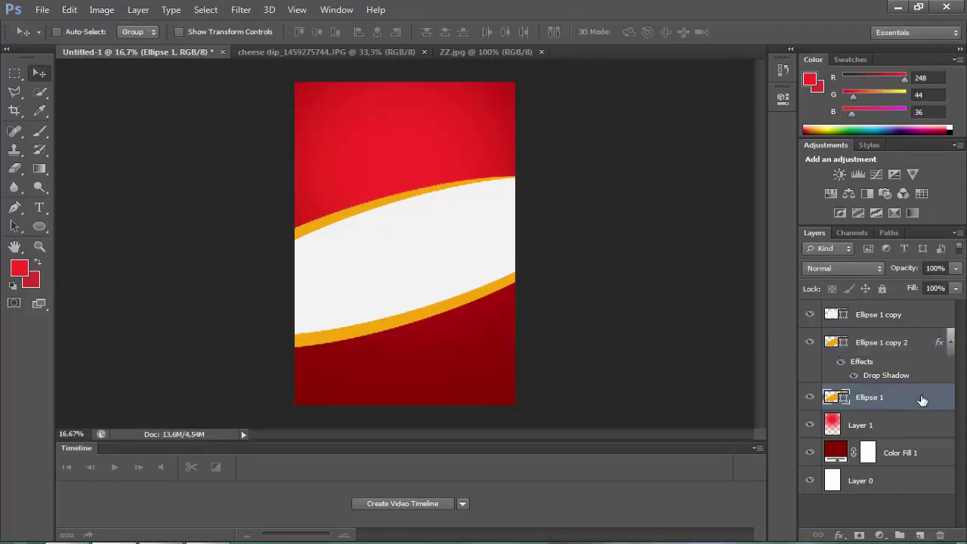
left_click(70, 10)
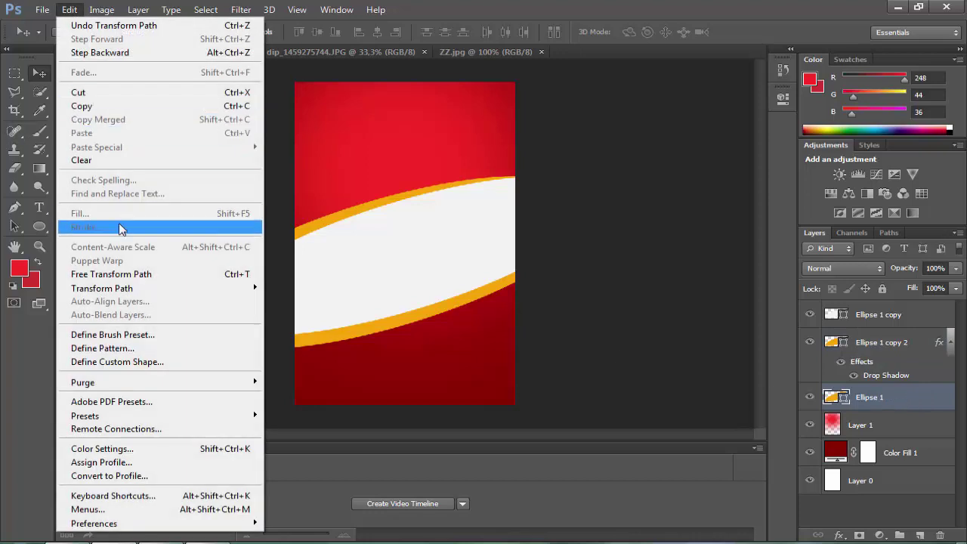
left_click(129, 274)
left_click_drag(274, 378, 294, 383)
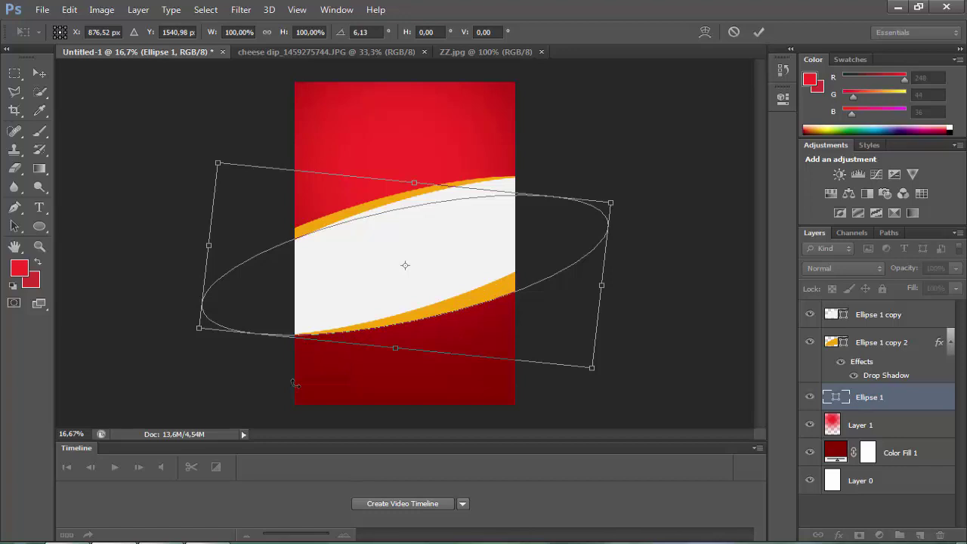
key("Return")
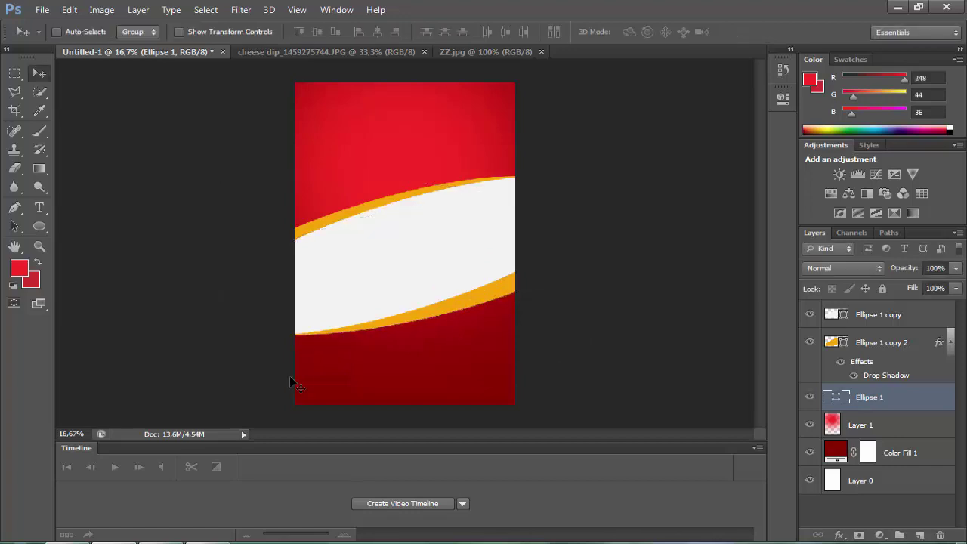
key("ctrl+j")
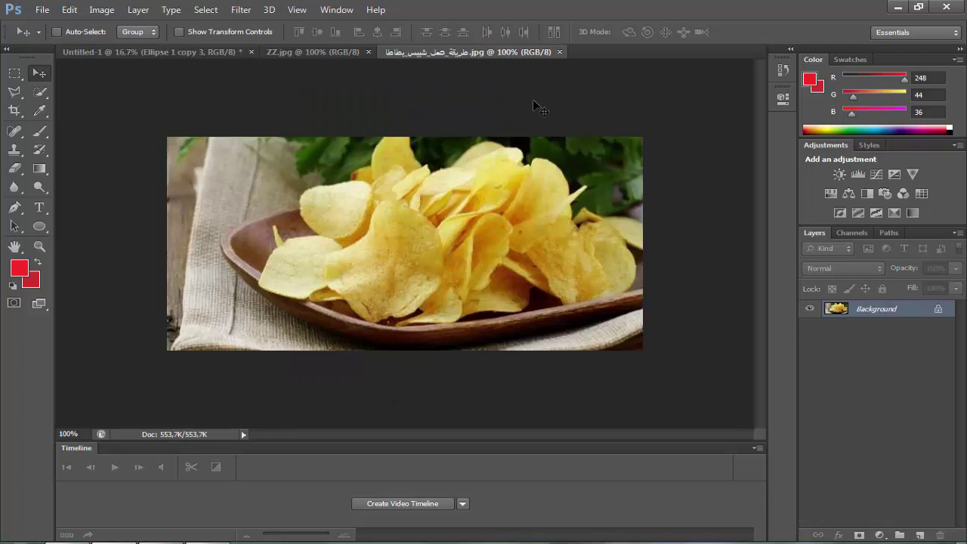
Step: Place the chips photo as Layer 2, enlarged about 2.5×, tilted about 6°, moved onto the band
mouse_move(533, 106)
left_mouse_down()
mouse_move(151, 51)
mouse_move(378, 194)
mouse_move(378, 247)
left_mouse_up()
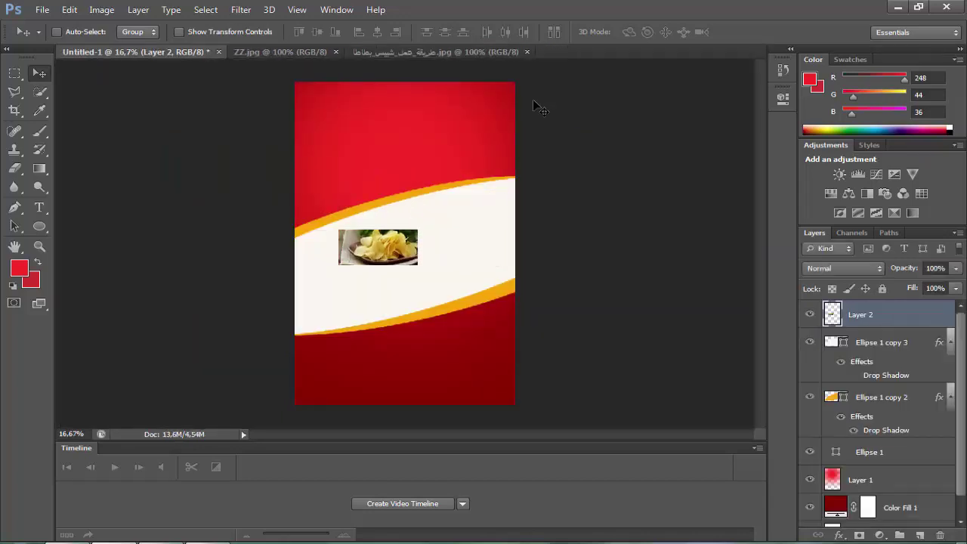
left_click(69, 9)
left_click(98, 272)
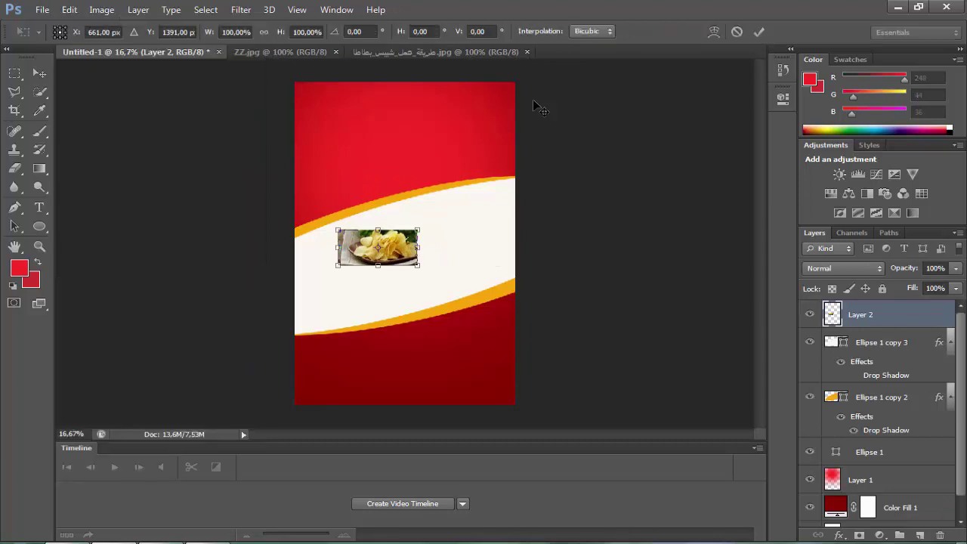
left_click_drag(418, 265, 505, 319)
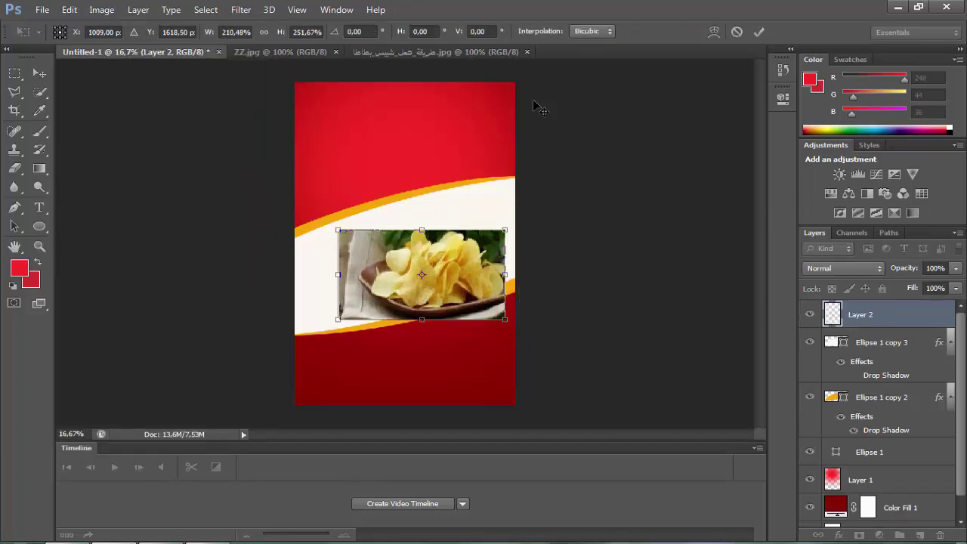
left_click_drag(570, 246, 563, 272)
left_click_drag(495, 227, 452, 237)
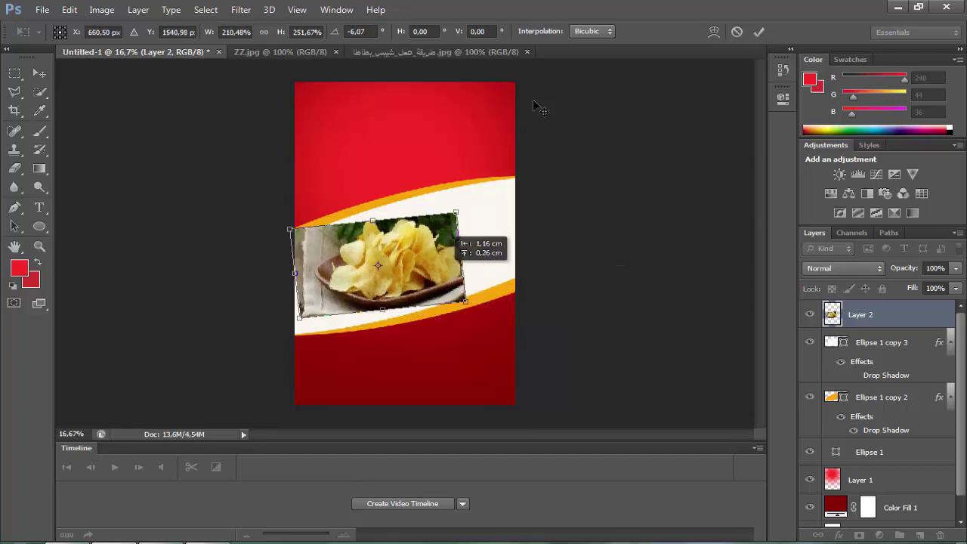
key("Return")
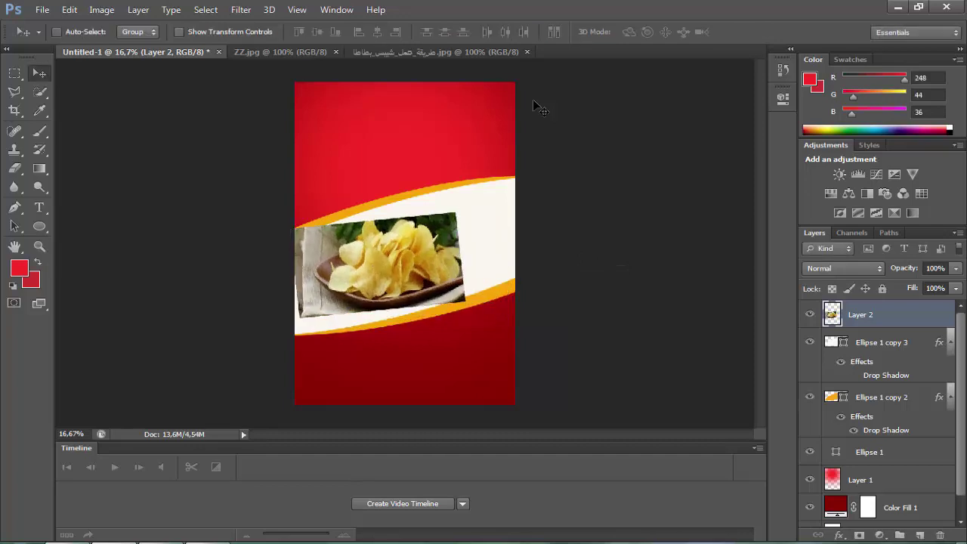
key("z")
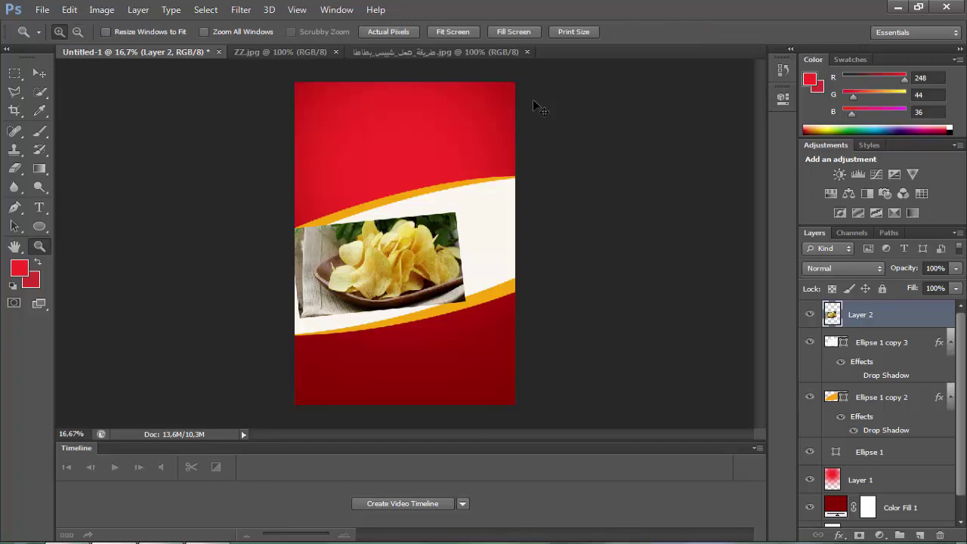
Step: Zoom in and erase the chips photo's grey bottom and right edges
key("ctrl+plus")
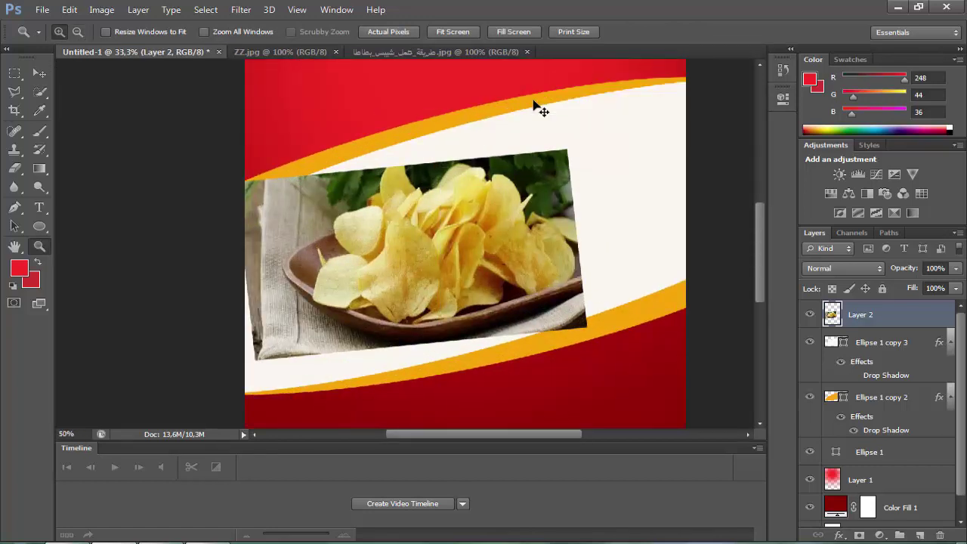
key("ctrl+plus")
key("e")
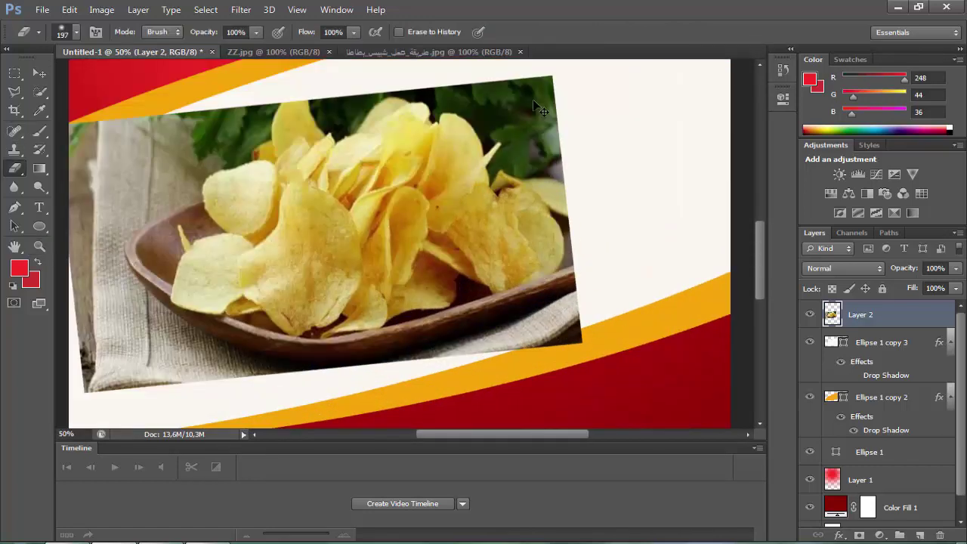
mouse_move(253, 367)
left_mouse_down()
mouse_move(513, 346)
mouse_move(574, 299)
mouse_move(528, 333)
left_mouse_up()
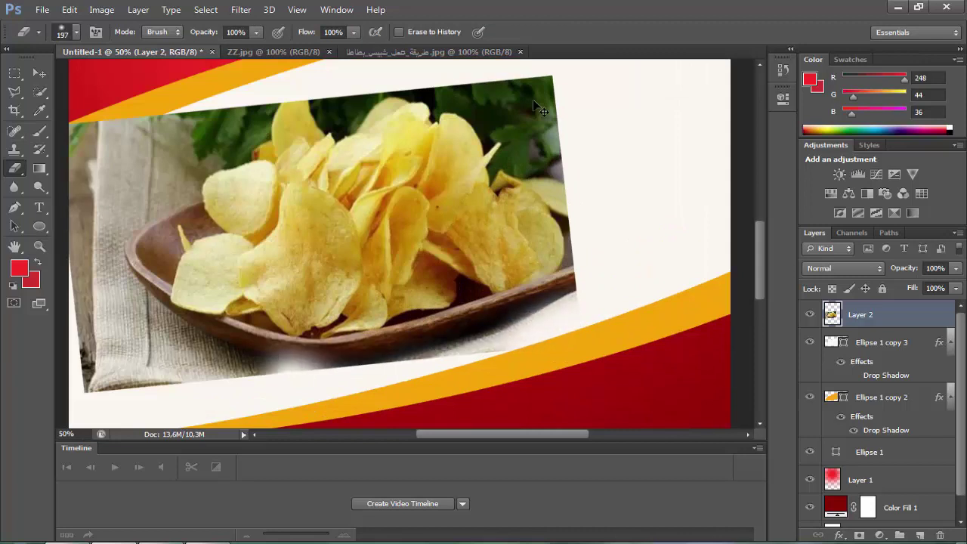
mouse_move(563, 291)
left_mouse_down()
mouse_move(521, 325)
mouse_move(401, 347)
mouse_move(374, 351)
mouse_move(453, 329)
mouse_move(348, 354)
mouse_move(166, 361)
mouse_move(106, 302)
mouse_move(90, 324)
mouse_move(189, 332)
mouse_move(106, 370)
left_mouse_up()
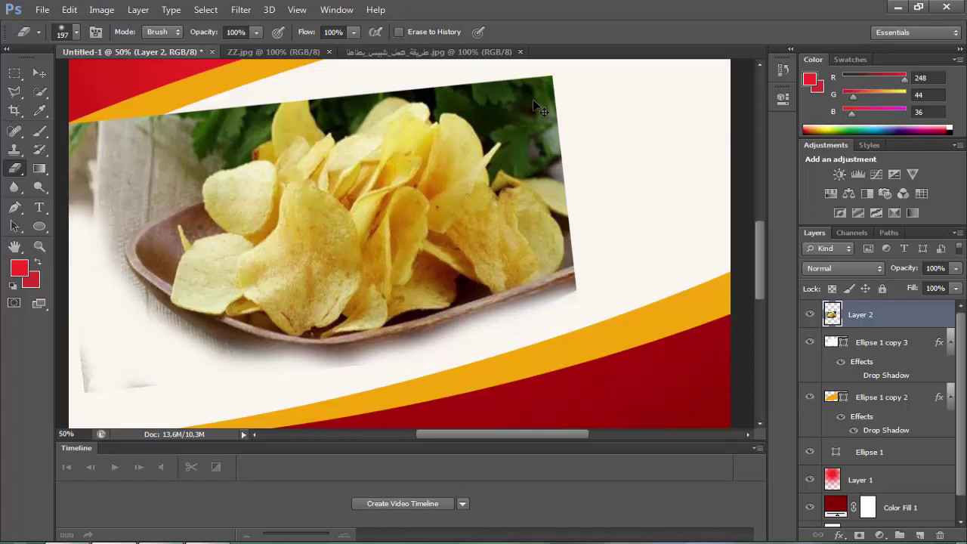
scroll(533, 102, "up", 2)
mouse_move(571, 317)
left_mouse_down()
mouse_move(555, 355)
mouse_move(547, 226)
mouse_move(491, 166)
mouse_move(446, 162)
left_mouse_up()
left_click_drag(552, 151, 483, 211)
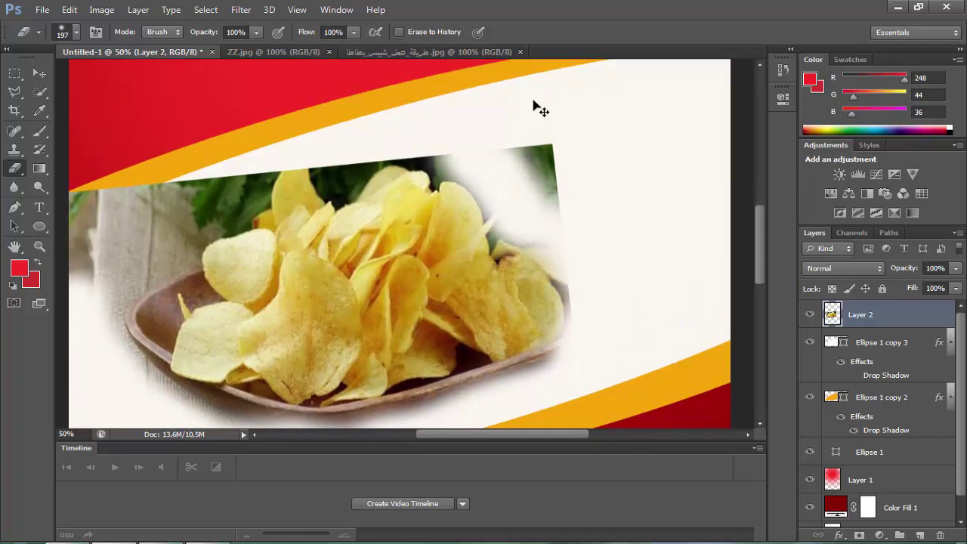
left_click_drag(529, 189, 521, 272)
left_click_drag(544, 151, 513, 162)
left_click_drag(562, 264, 558, 351)
Step: Erase the photo's upper and left edges and leftover faint patches
mouse_move(454, 172)
left_mouse_down()
mouse_move(333, 190)
mouse_move(302, 181)
mouse_move(401, 175)
left_mouse_up()
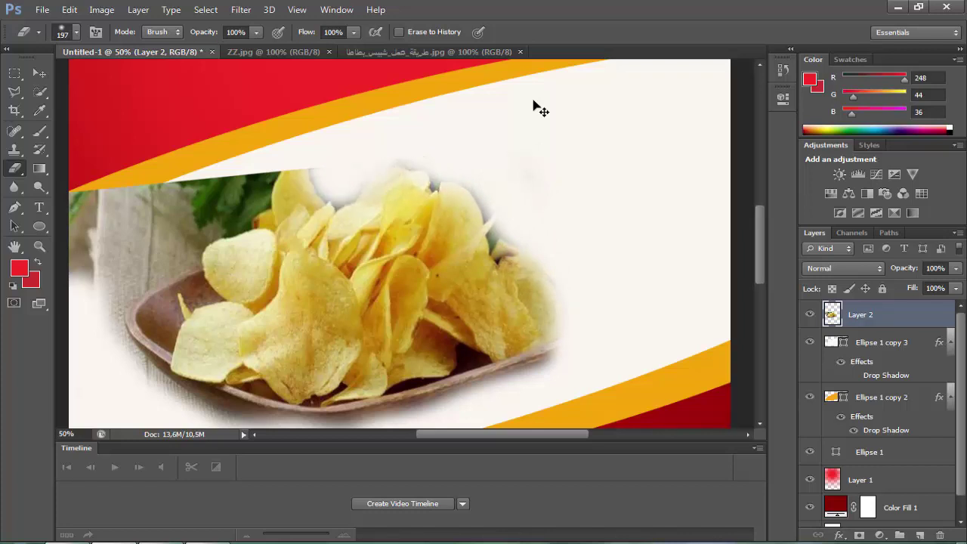
mouse_move(483, 194)
left_mouse_down()
mouse_move(482, 223)
mouse_move(494, 243)
left_mouse_up()
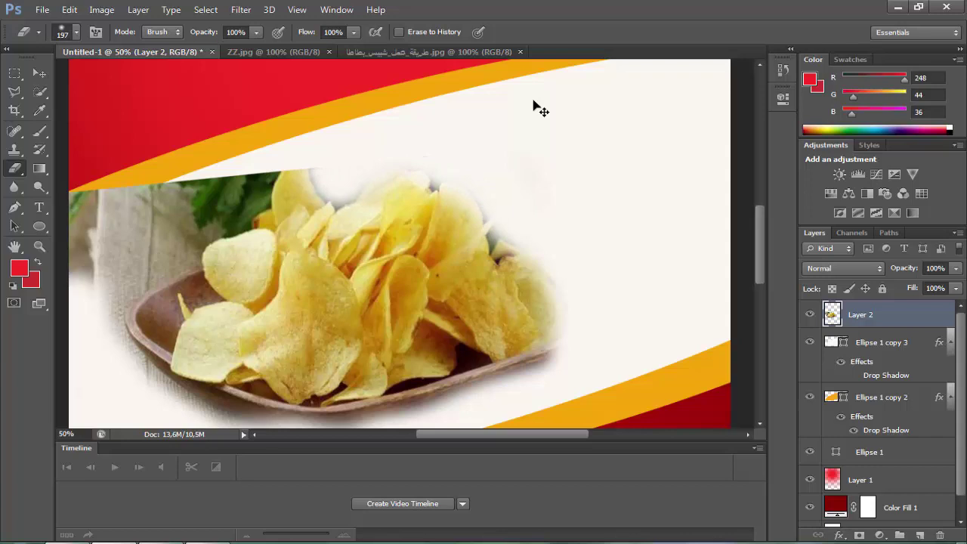
mouse_move(309, 177)
left_mouse_down()
mouse_move(151, 256)
mouse_move(122, 297)
mouse_move(135, 345)
left_mouse_up()
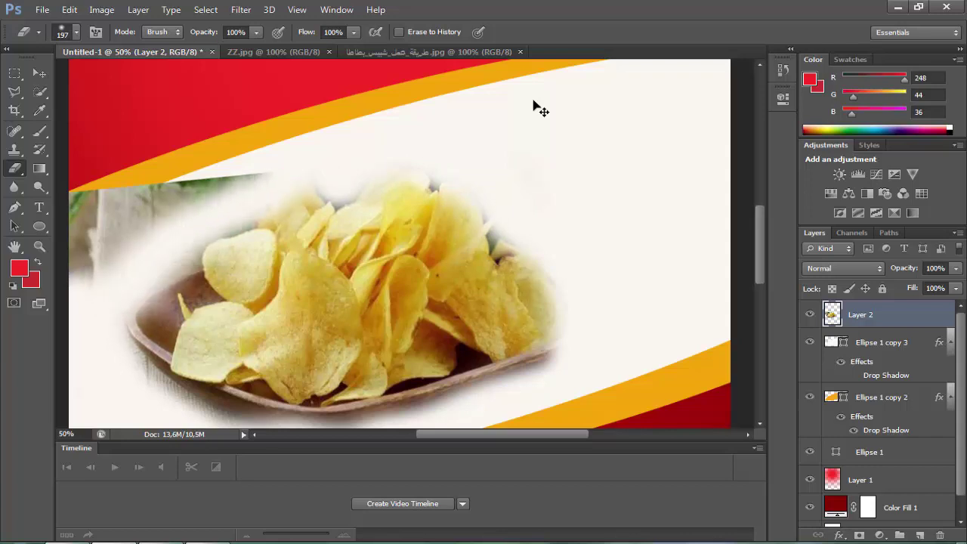
mouse_move(83, 265)
left_mouse_down()
mouse_move(204, 185)
mouse_move(265, 177)
mouse_move(211, 242)
left_mouse_up()
left_click_drag(117, 197, 72, 215)
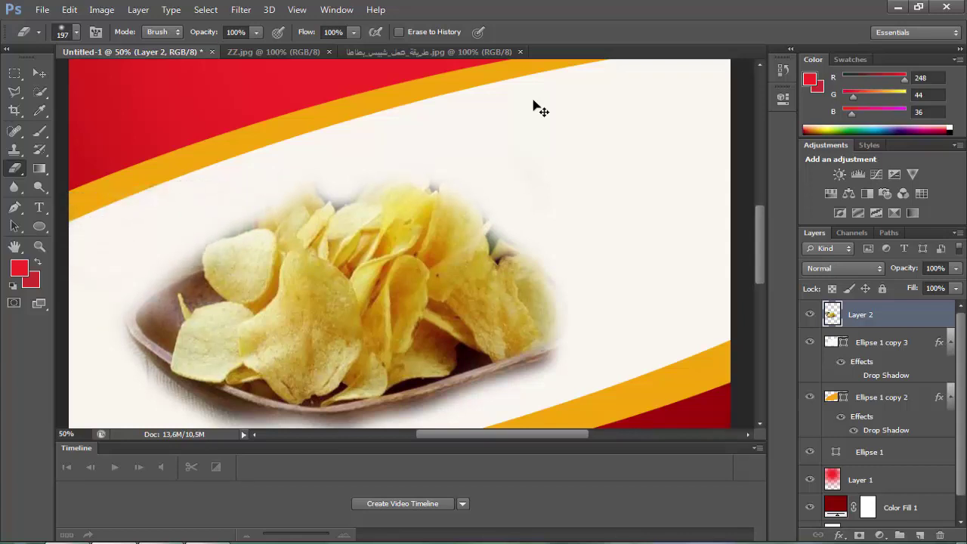
left_click_drag(499, 226, 502, 263)
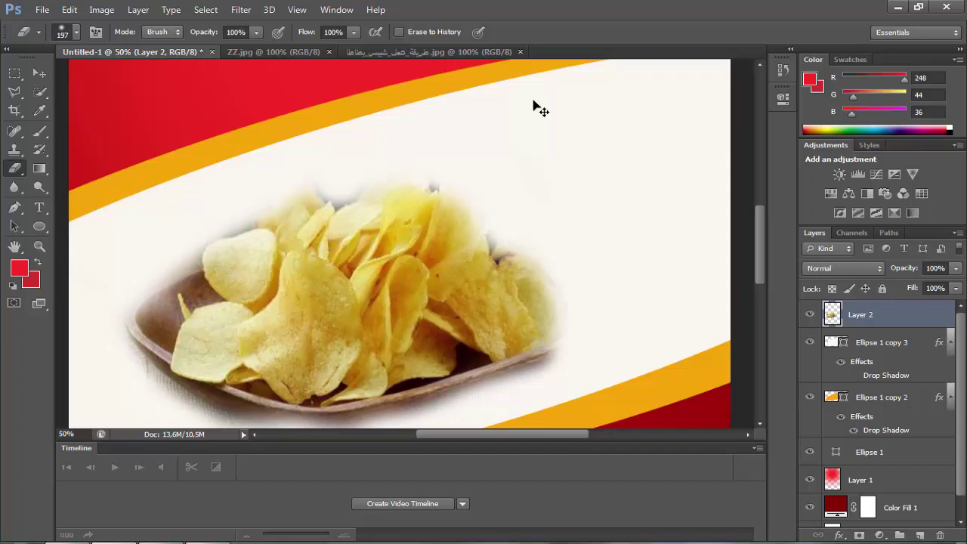
left_click_drag(318, 203, 356, 201)
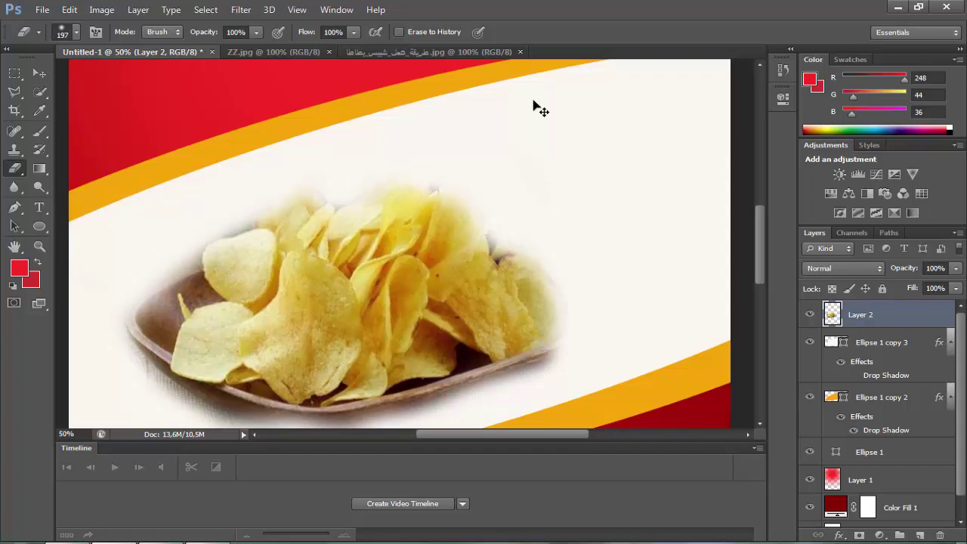
mouse_move(276, 215)
left_mouse_down()
mouse_move(226, 234)
mouse_move(172, 289)
left_mouse_up()
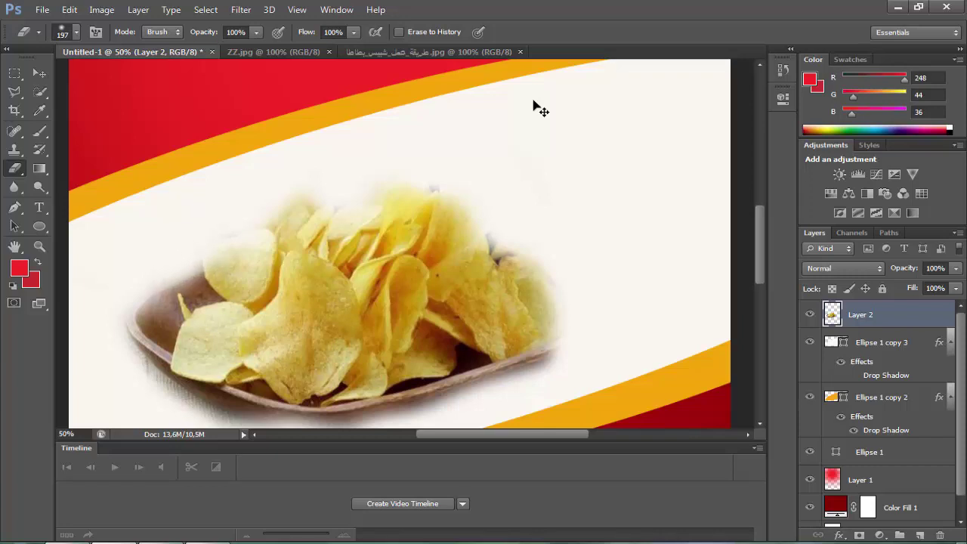
key("ctrl+minus")
Step: Type the word SHOP on the poster and make it red
left_click(49, 209)
left_click(545, 217)
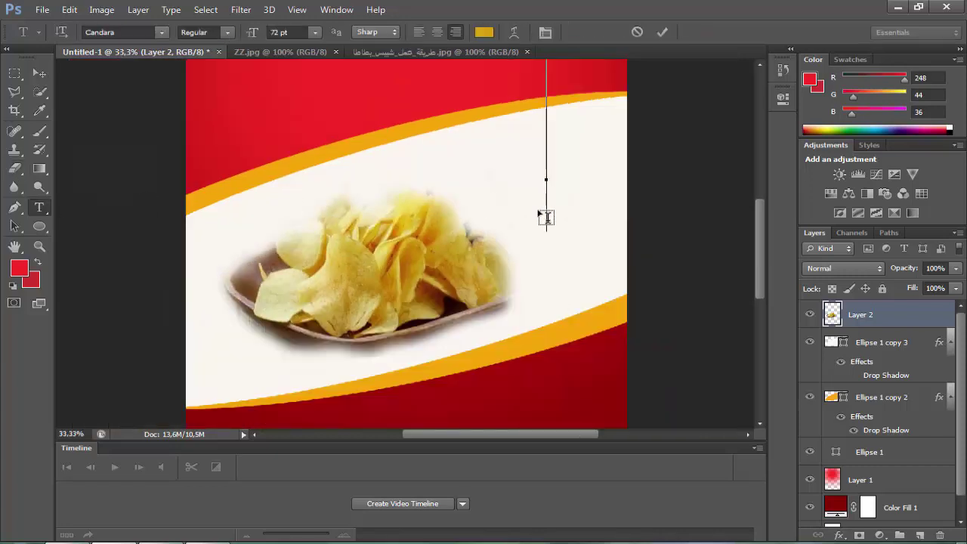
type("SH")
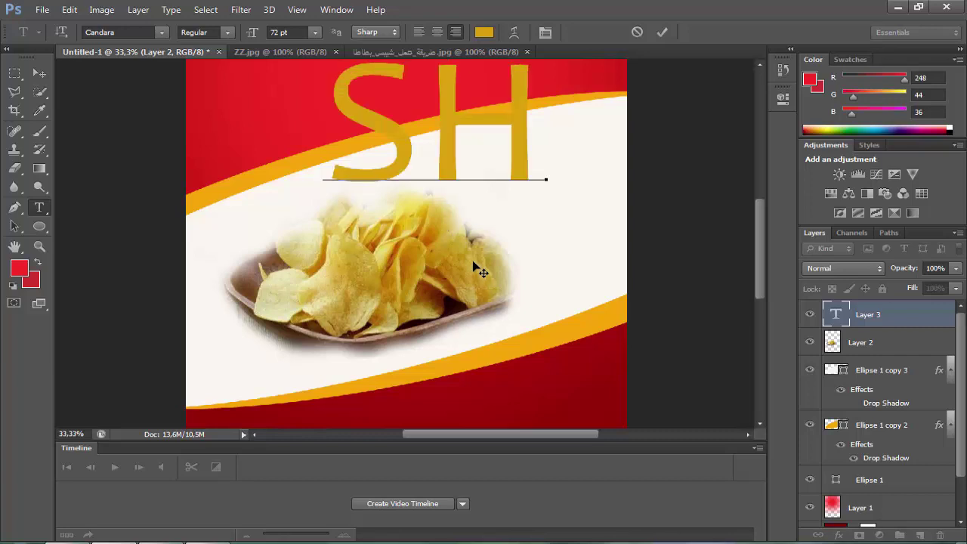
type("OP")
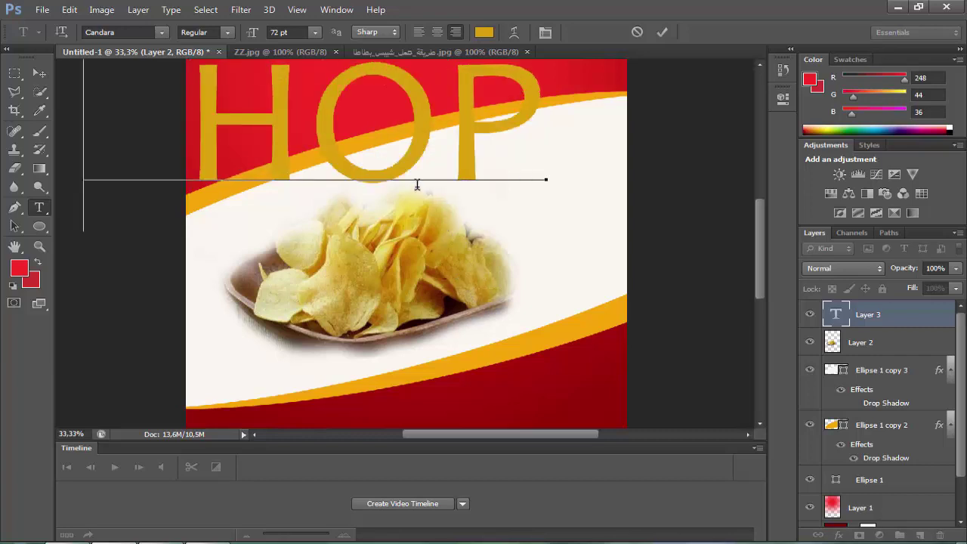
double_click(423, 148)
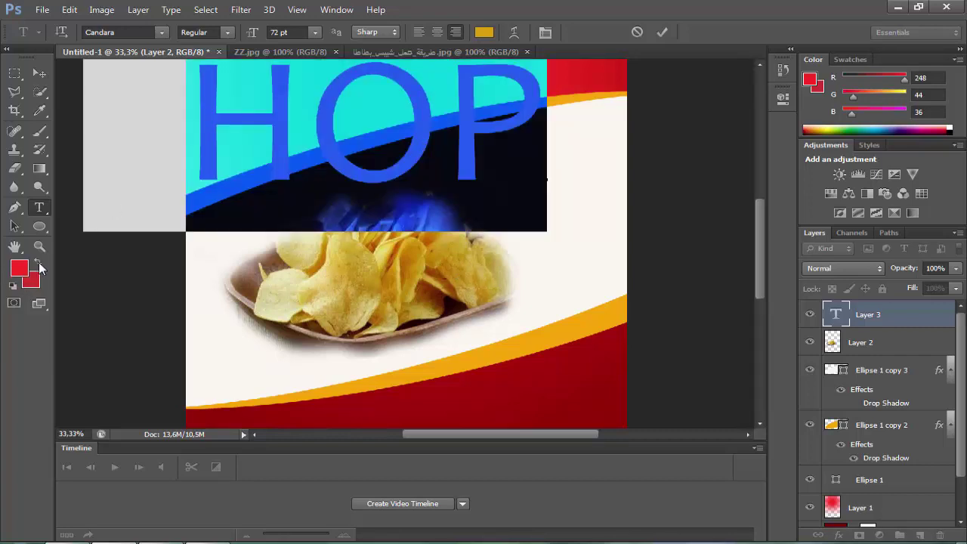
left_click(38, 262)
left_click(38, 72)
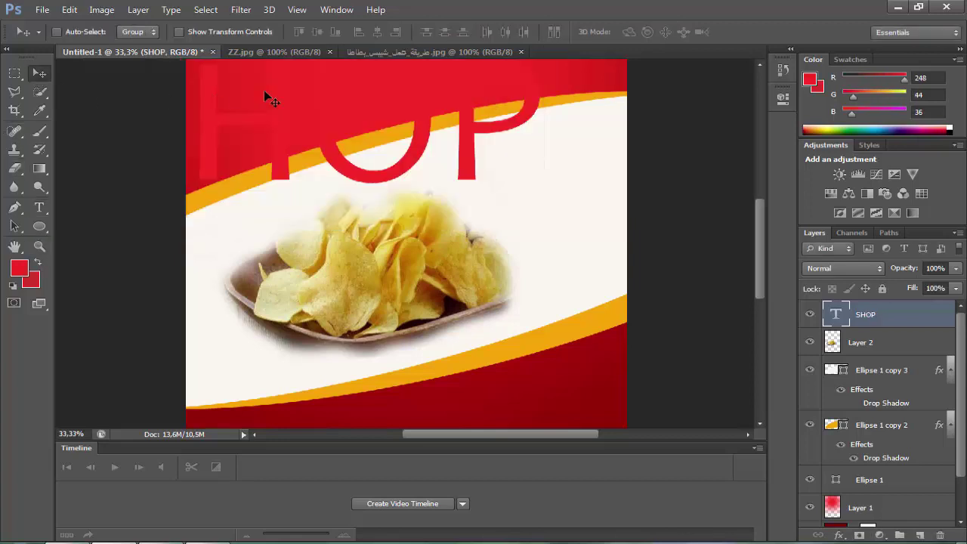
Step: Scale SHOP down with Free Transform and place it in the white band's upper right
left_click_drag(387, 101, 386, 227)
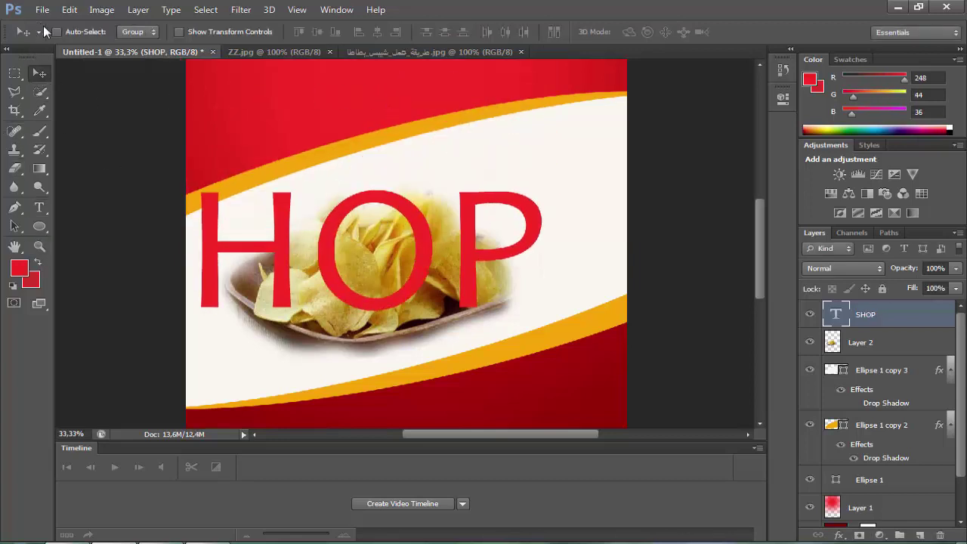
left_click(69, 9)
left_click(174, 273)
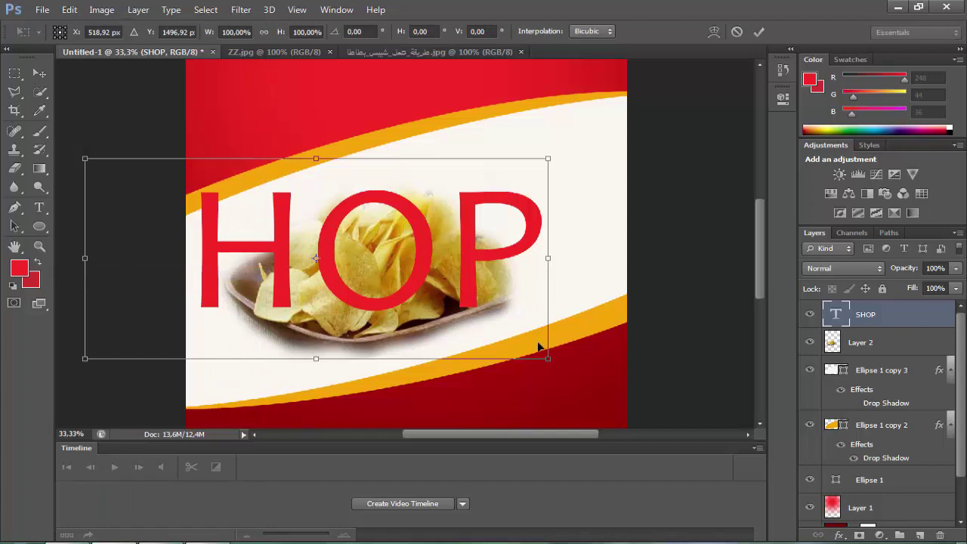
mouse_move(555, 362)
left_mouse_down()
mouse_move(444, 287)
mouse_move(349, 286)
mouse_move(577, 252)
mouse_move(501, 220)
left_mouse_up()
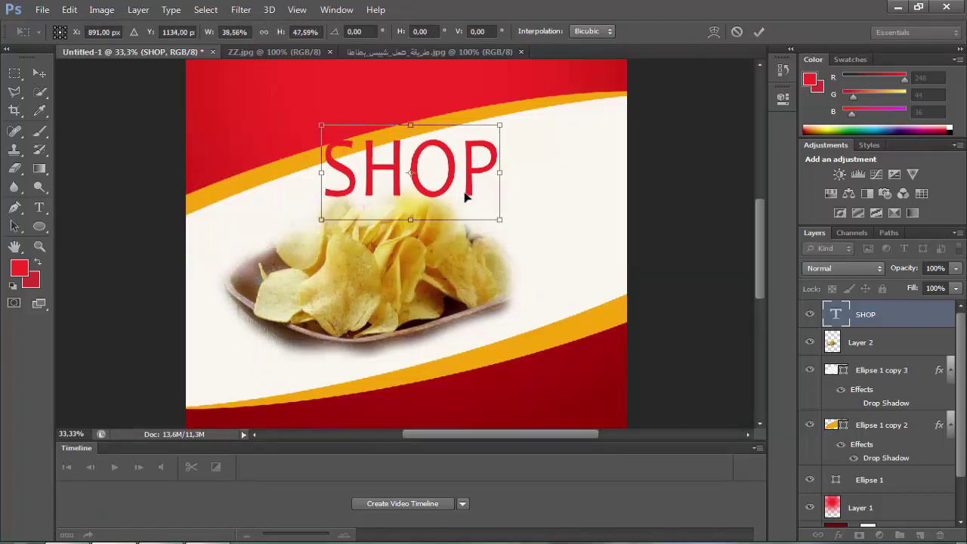
mouse_move(464, 189)
left_mouse_down()
mouse_move(588, 195)
mouse_move(579, 173)
left_mouse_up()
left_click_drag(606, 220, 591, 216)
Step: Duplicate the SHOP layer and move the copy below the original
key("Return")
right_click(914, 323)
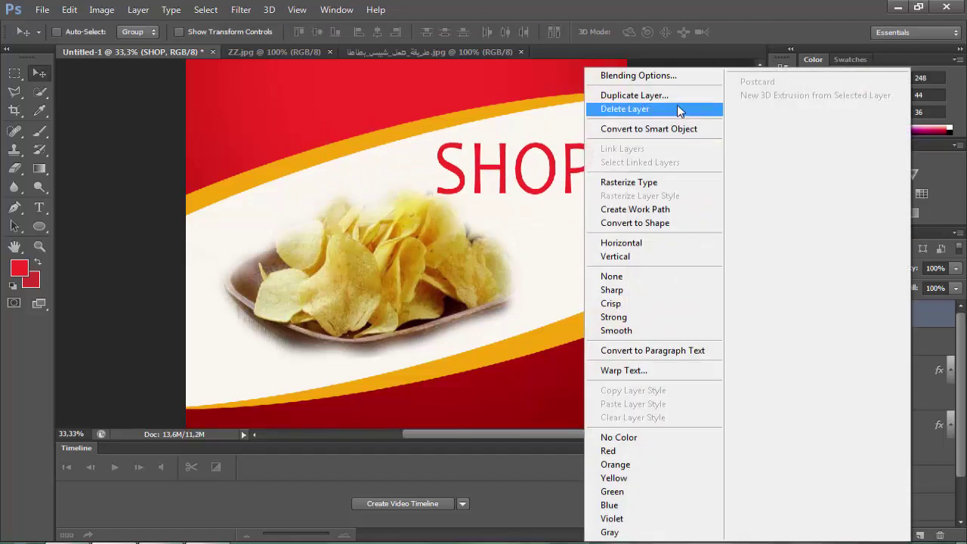
left_click(619, 88)
left_click(638, 170)
left_click_drag(582, 183, 600, 263)
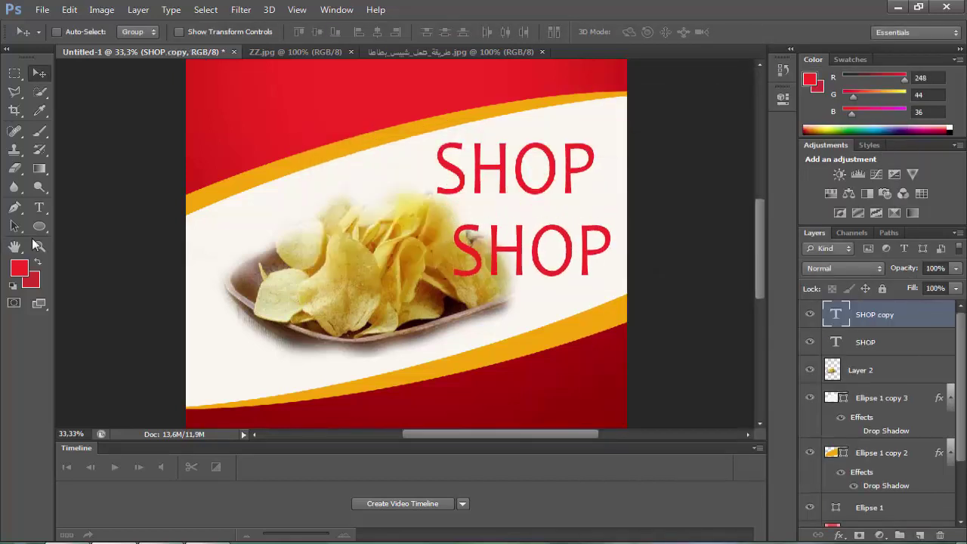
Step: Retype the copy as YOUKI and color it orange sampled from the poster stripe
left_click(39, 207)
left_click(476, 215)
double_click(506, 241)
type("Y")
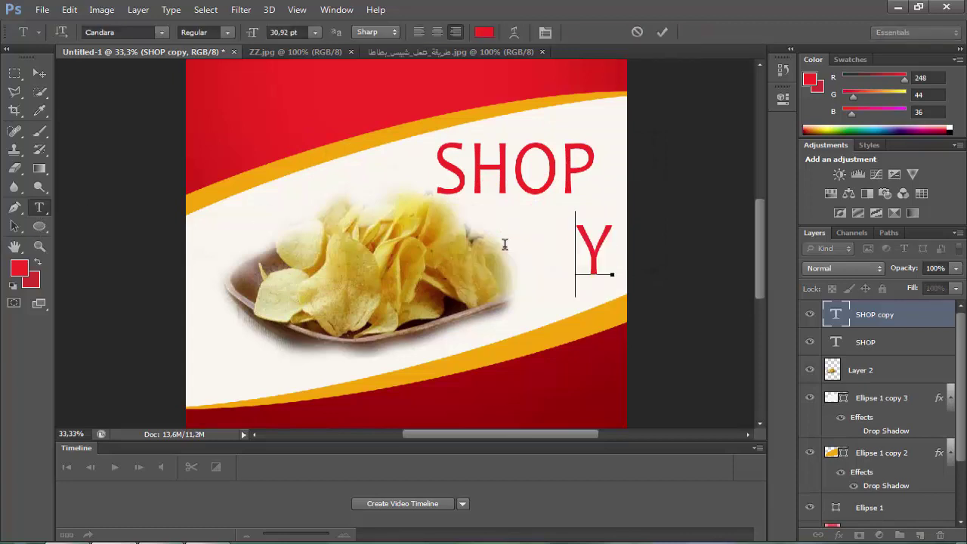
type("OUKI")
double_click(579, 261)
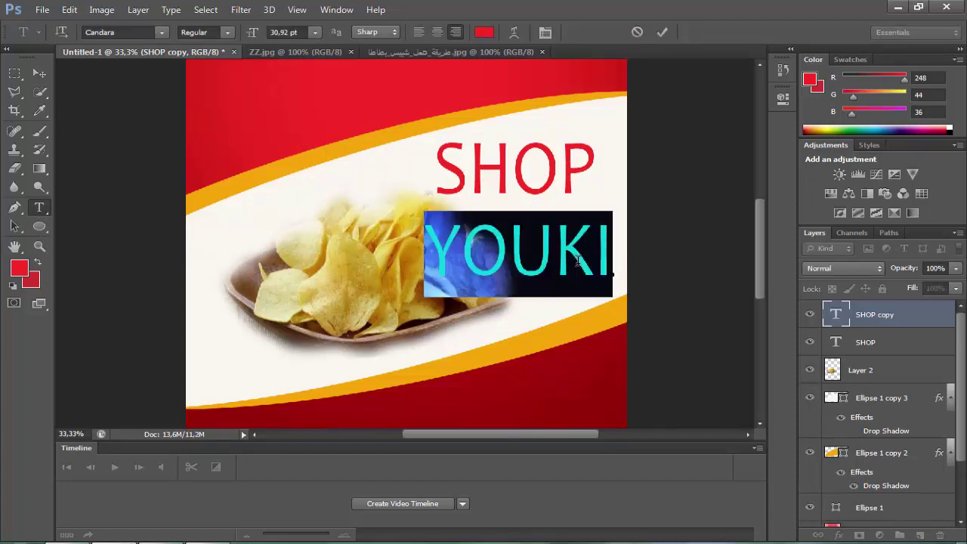
left_click(22, 272)
left_click(323, 151)
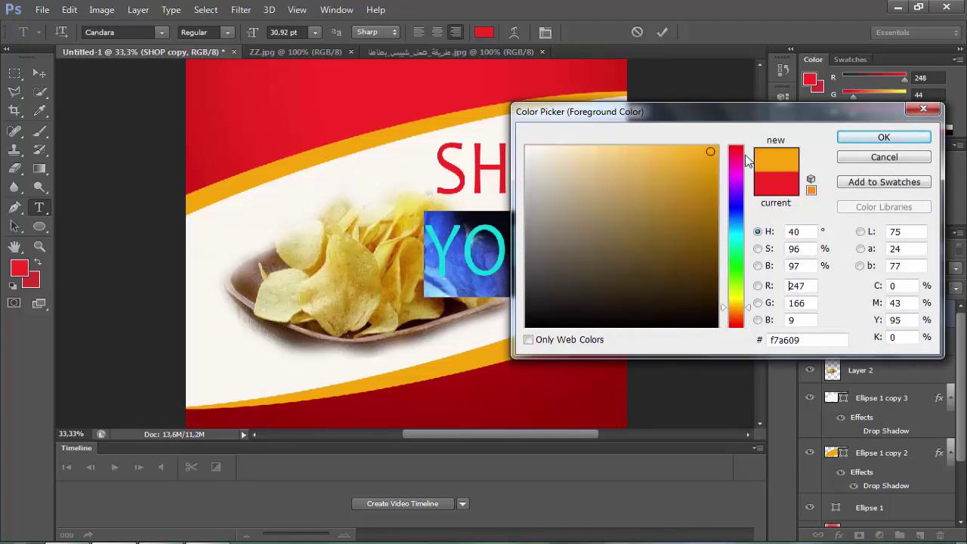
left_click(884, 136)
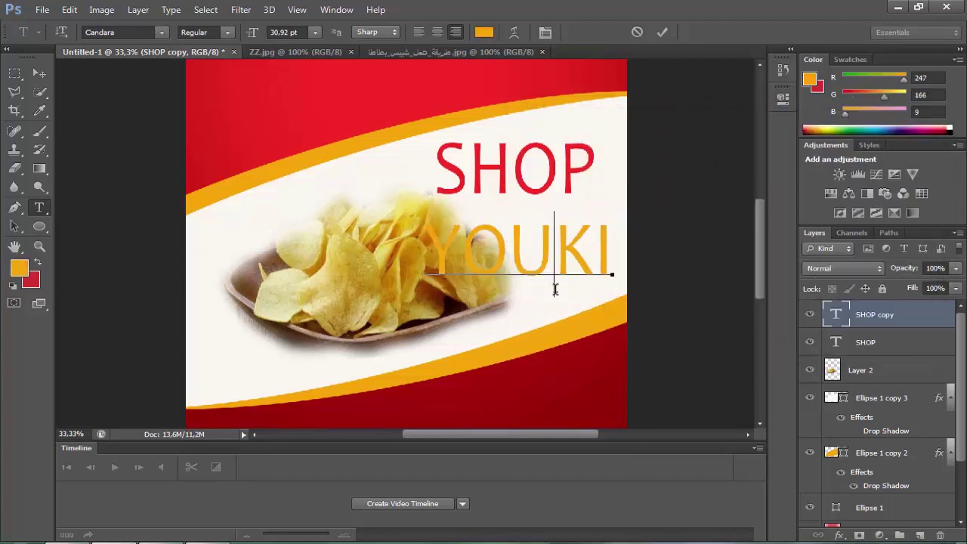
Step: Shrink YOUKI with Free Transform so it sits under SHOP
left_click(69, 9)
left_click(114, 272)
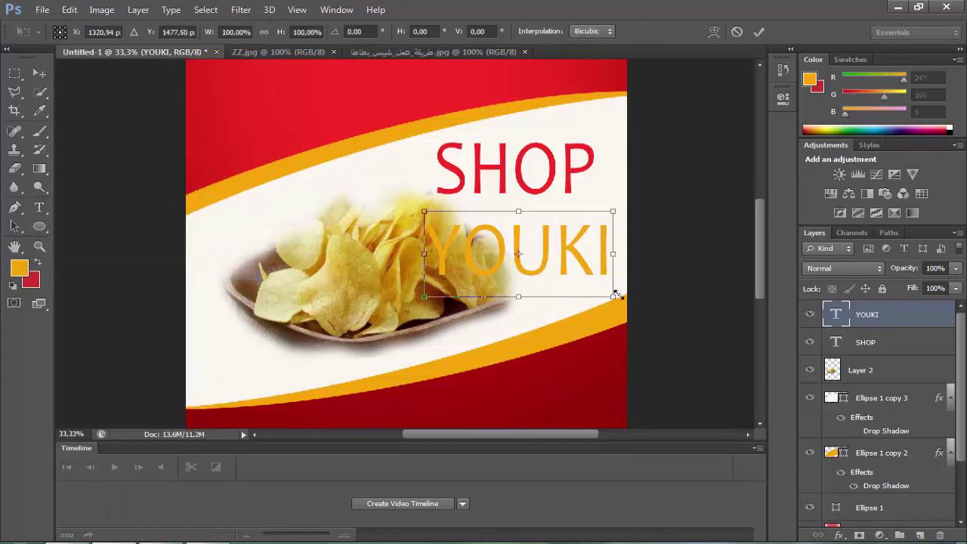
mouse_move(614, 289)
left_mouse_down()
mouse_move(549, 257)
mouse_move(589, 234)
left_mouse_up()
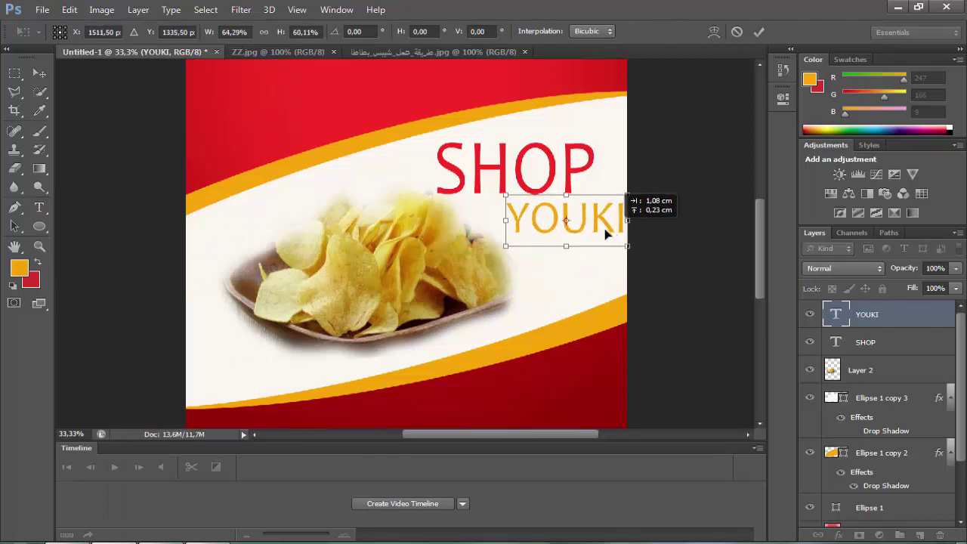
key("Return")
Step: Give YOUKI a Multiply drop shadow at distance 0 and 100% opacity, then nudge it
key("t")
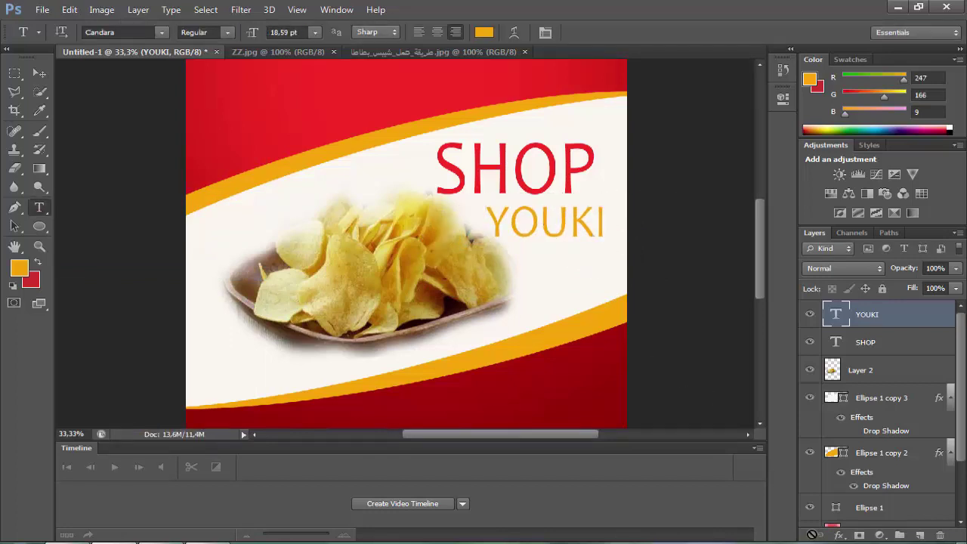
left_click(838, 537)
left_click(836, 518)
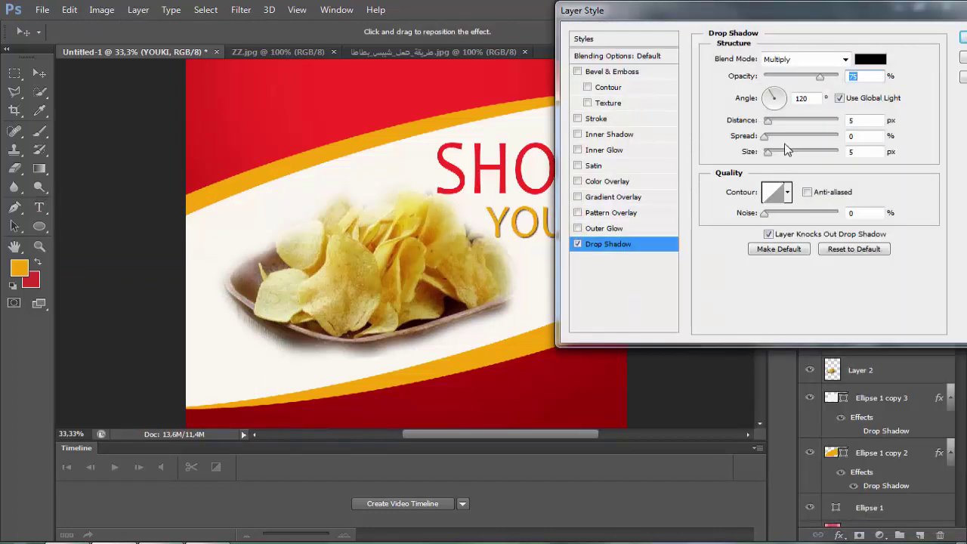
left_click_drag(768, 120, 829, 140)
left_click_drag(836, 32, 728, 324)
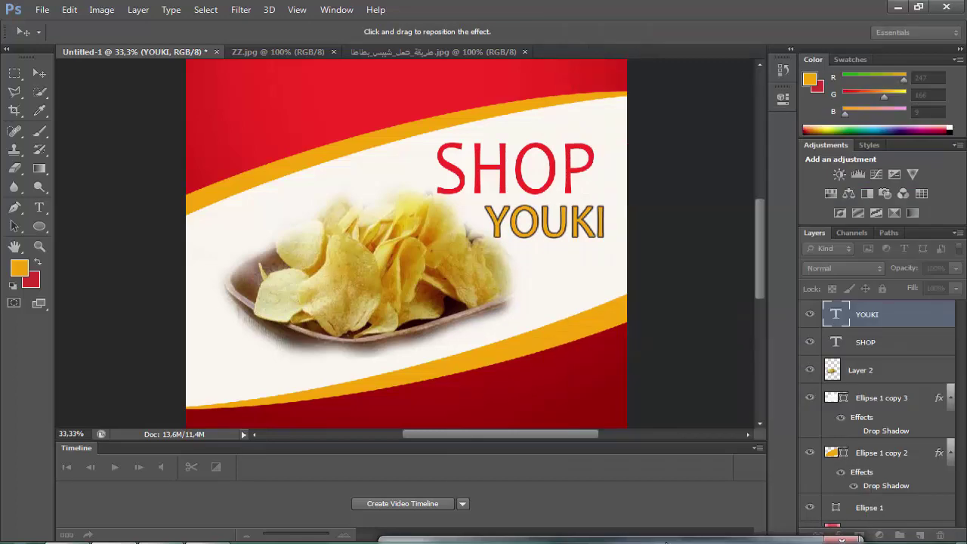
left_click(695, 351)
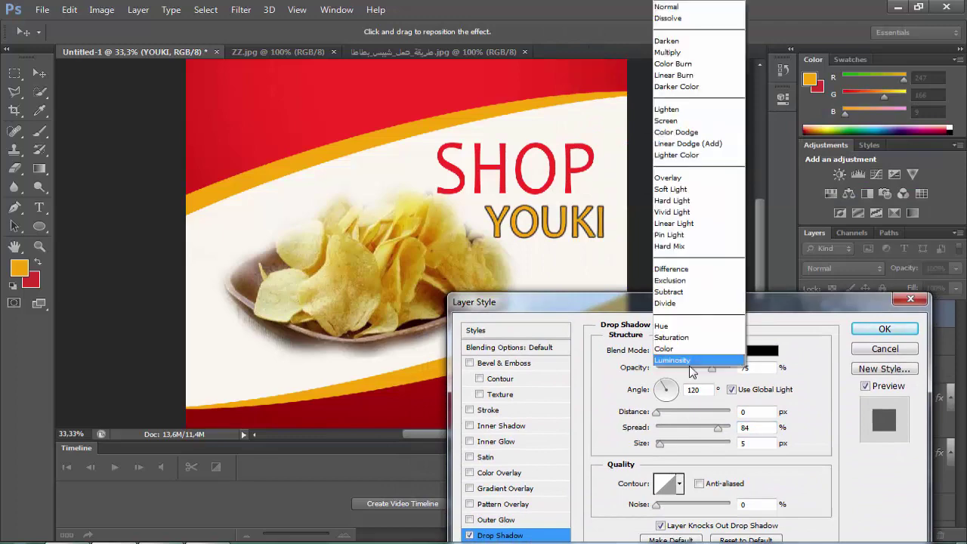
left_click(682, 388)
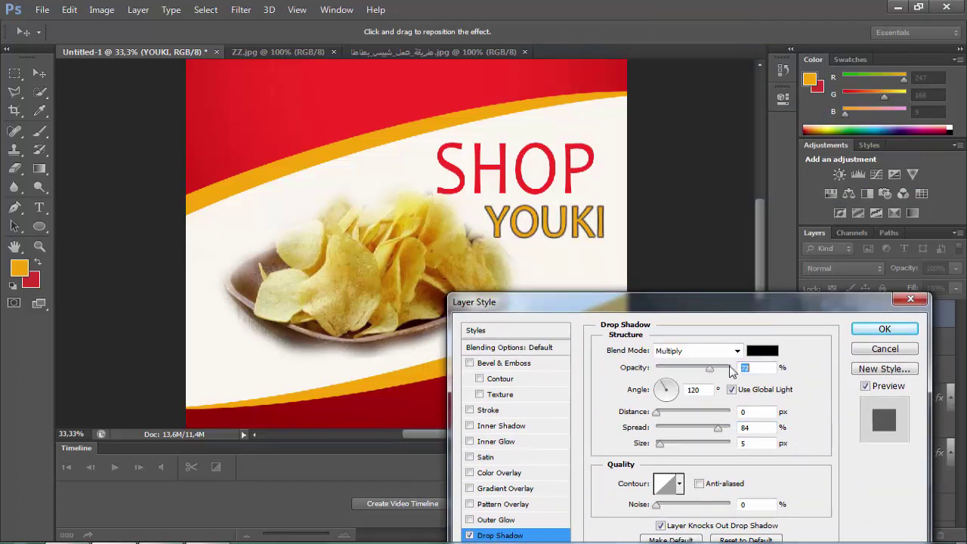
left_click_drag(712, 368, 754, 370)
left_click(884, 329)
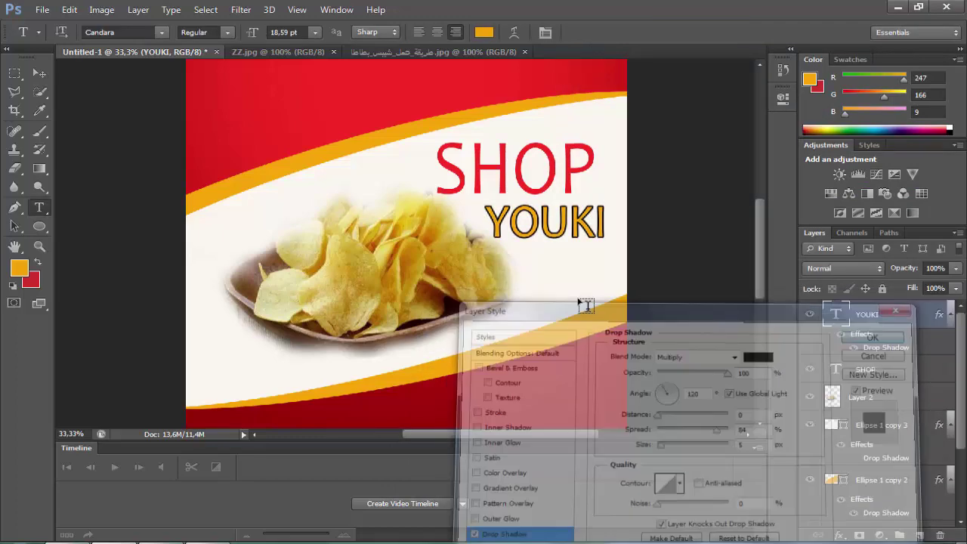
left_click_drag(499, 198, 489, 194)
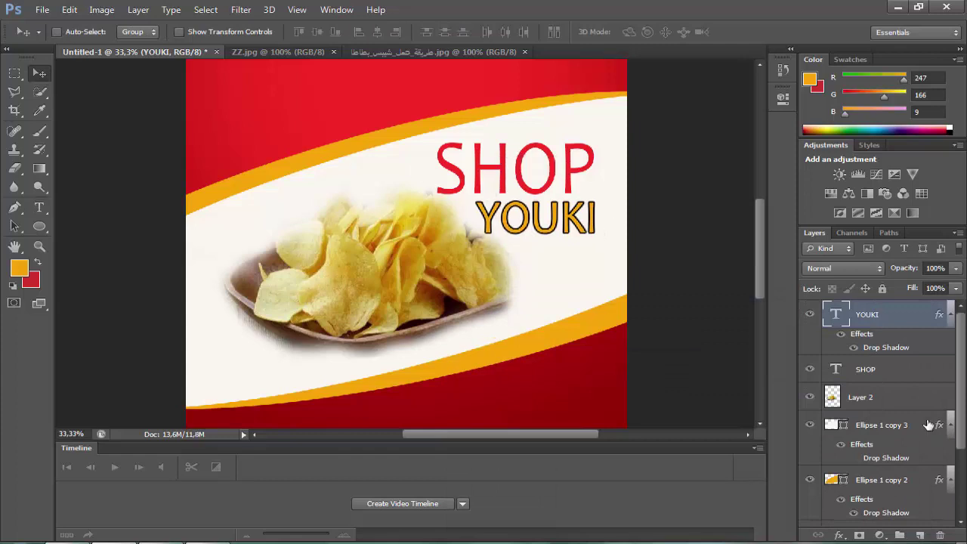
Step: Add a drop shadow with a larger distance to the SHOP layer
left_click(884, 377)
left_click(838, 535)
left_click(838, 520)
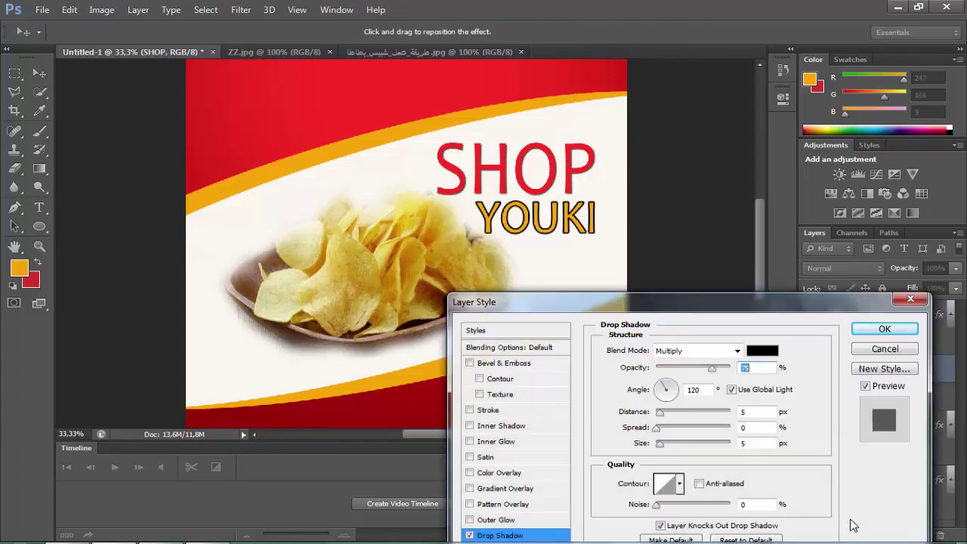
left_click_drag(659, 412, 664, 414)
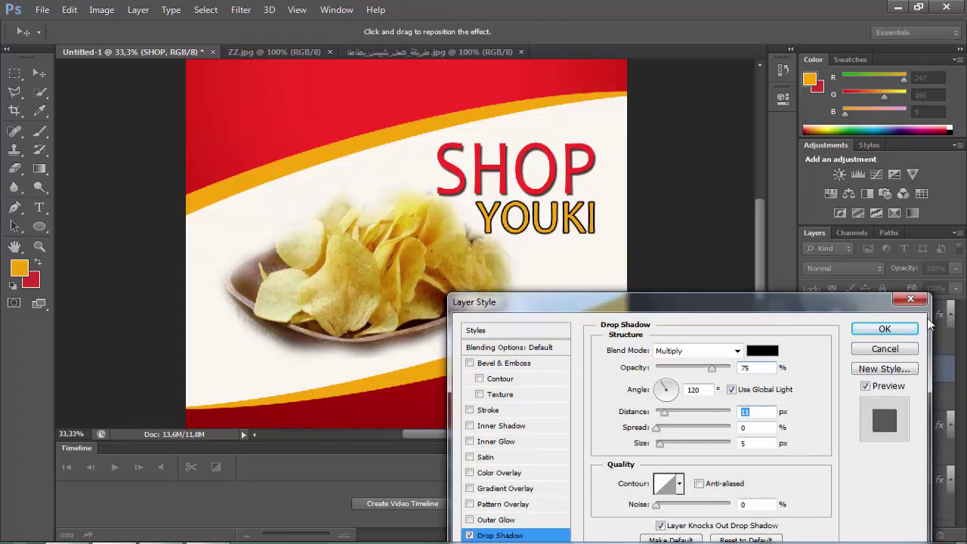
left_click(884, 330)
left_click(39, 245)
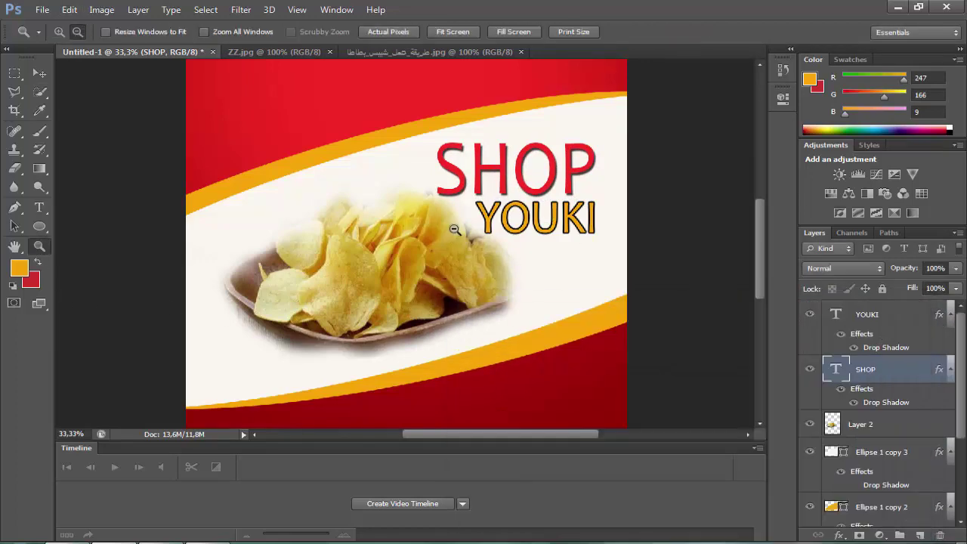
Step: Zoom out and draw a rounded rectangle near the top of the poster
left_click(469, 308, "alt")
scroll(468, 308, "up", 1)
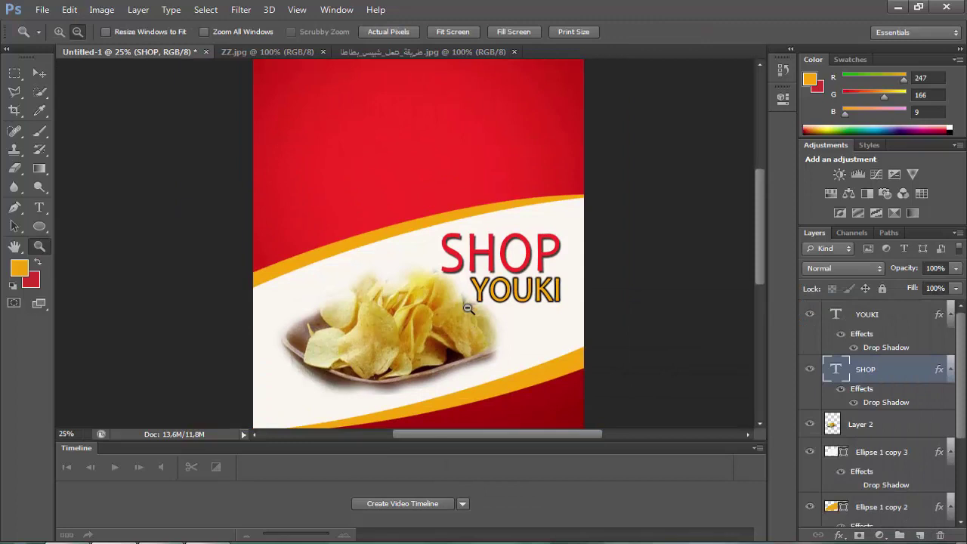
scroll(469, 308, "up", 3)
right_click(40, 226)
left_click(89, 252)
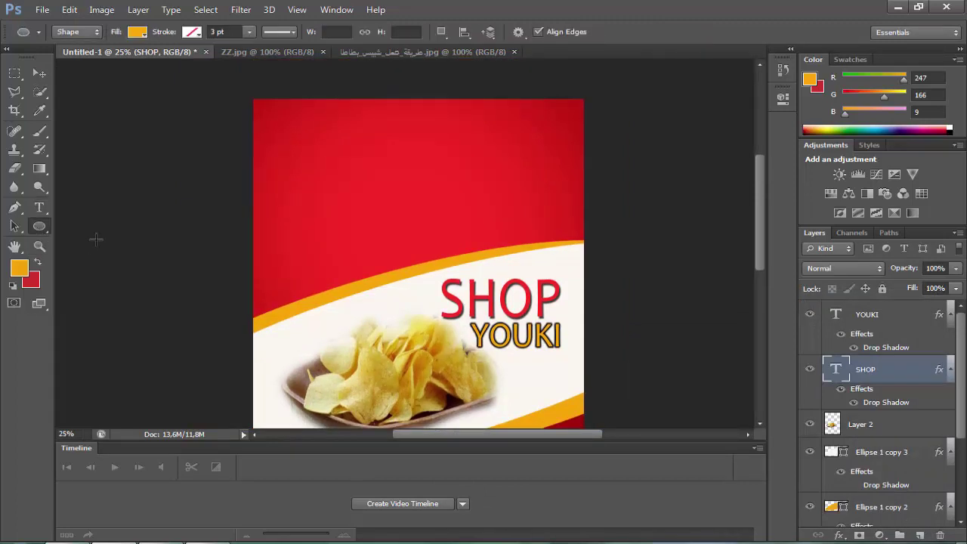
right_click(40, 226)
left_click(91, 238)
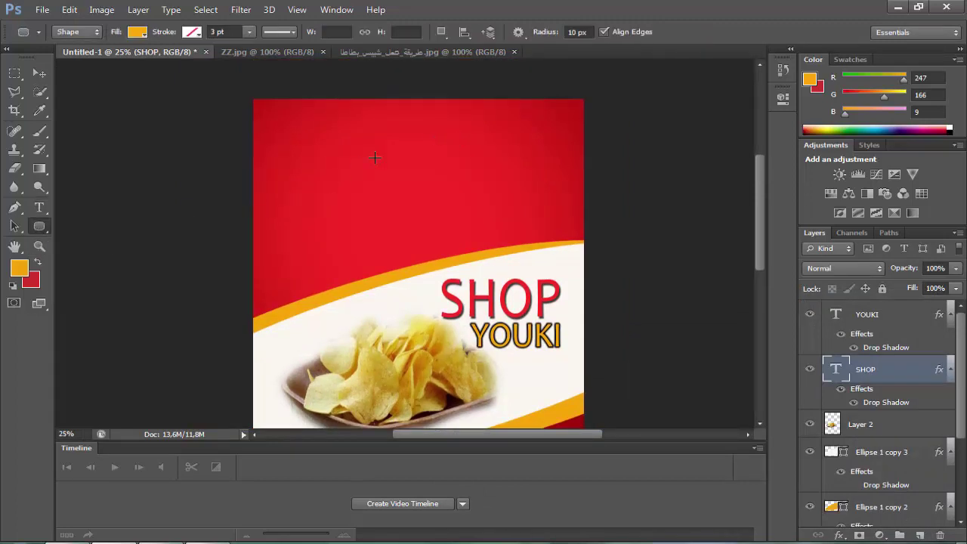
left_click_drag(498, 124, 374, 170)
Step: Fill Rounded Rectangle 1 with an off-white (faf7f0) sampled from the poster
left_click(47, 72)
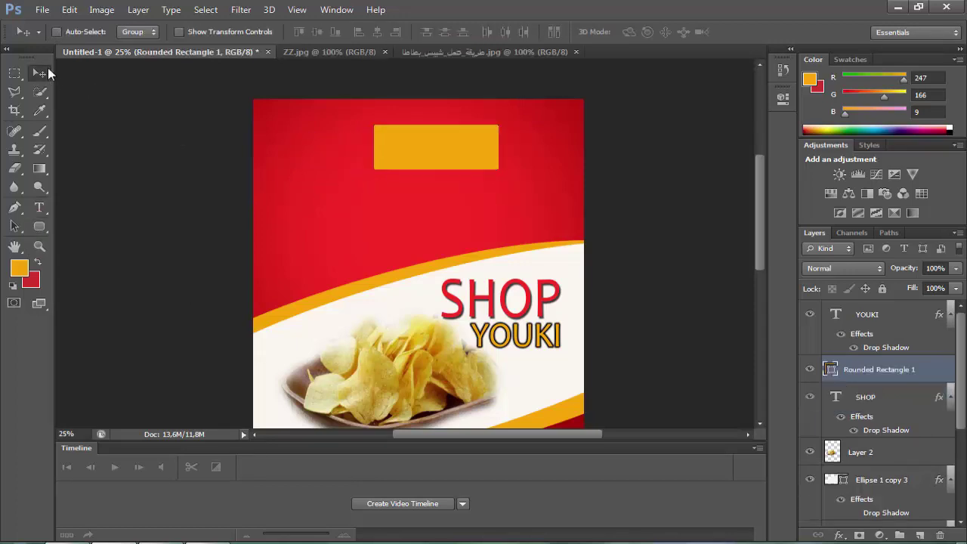
double_click(831, 370)
left_click(406, 294)
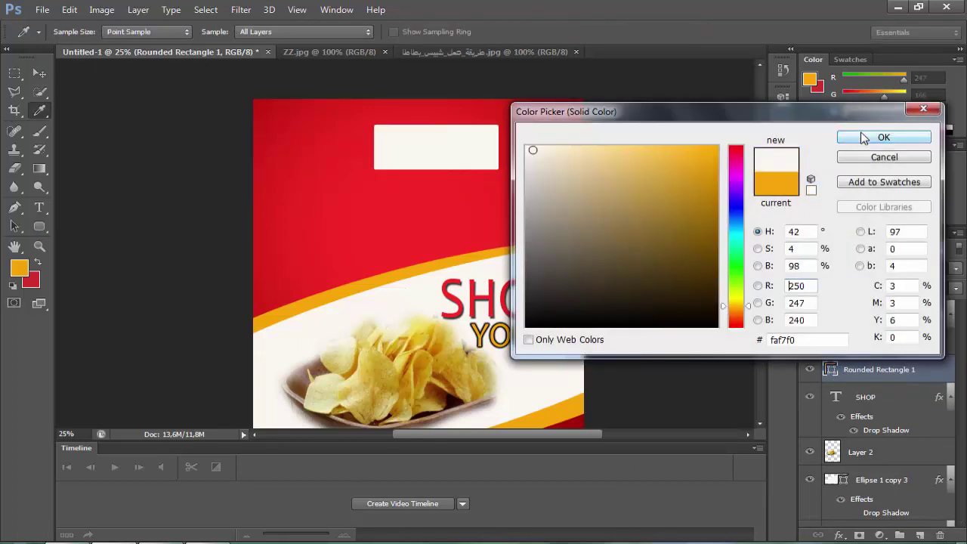
left_click(864, 137)
Step: Type a new SHOP text on the poster and make it red
key("t")
left_click(400, 202)
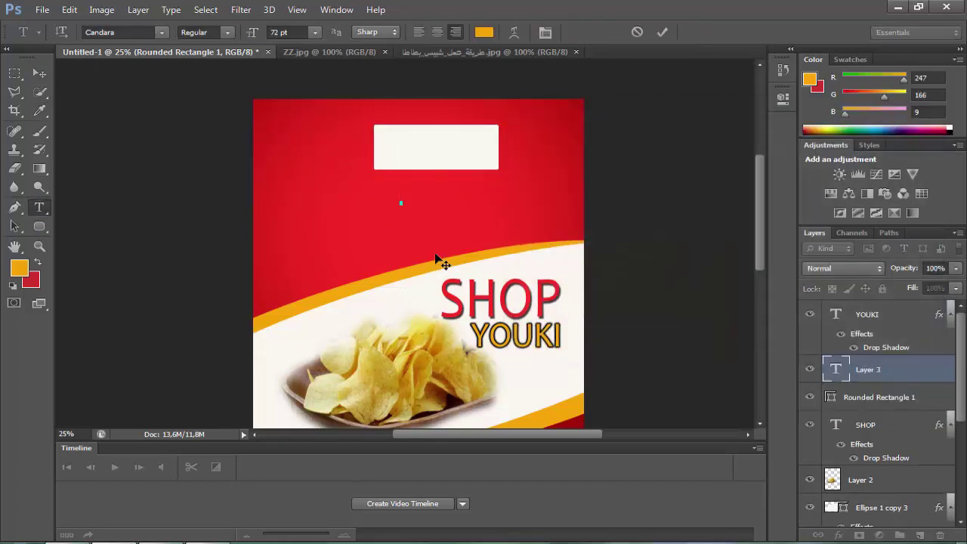
type("SHO")
double_click(317, 160)
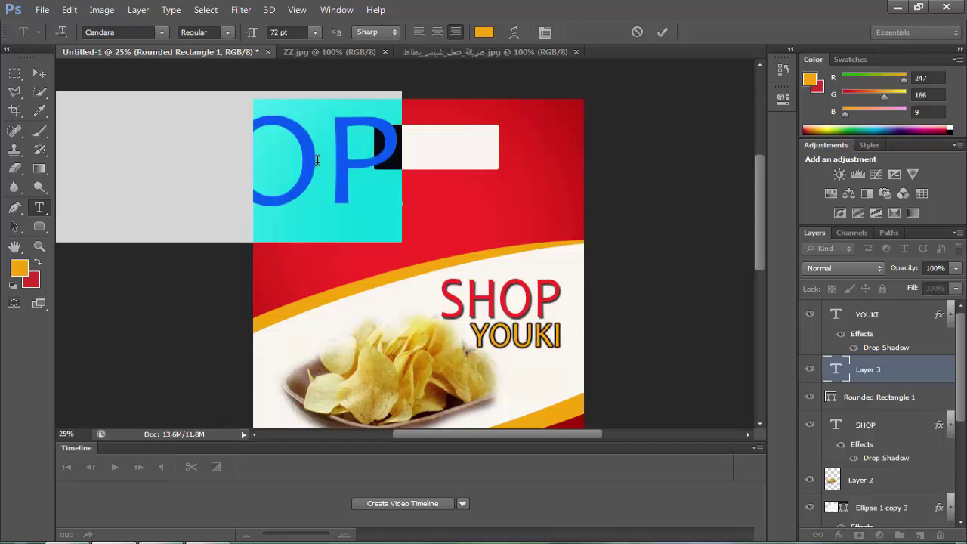
left_click(37, 262)
Step: Shrink the new SHOP with Free Transform and fit it inside the off-white box
left_click(69, 9)
left_click(121, 273)
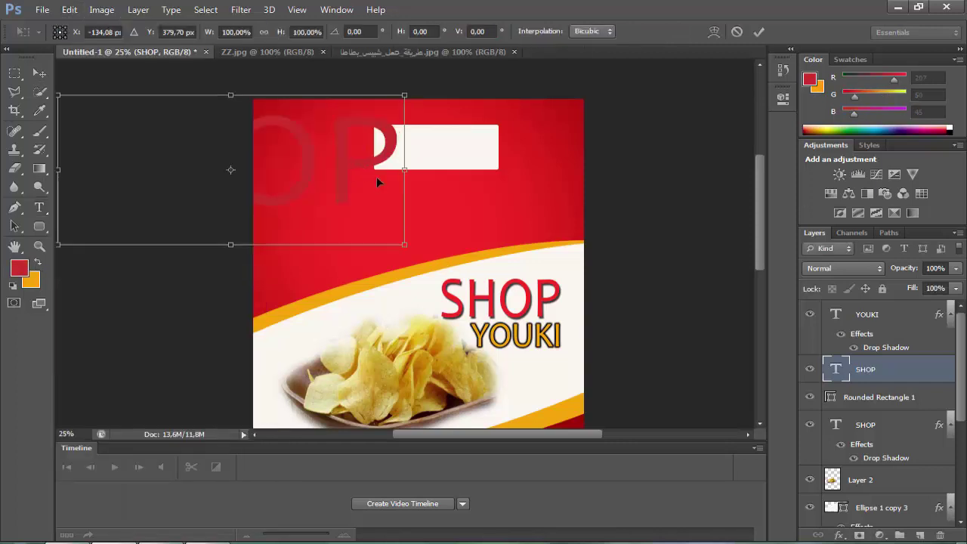
mouse_move(584, 278)
left_mouse_down()
mouse_move(500, 213)
mouse_move(345, 185)
mouse_move(476, 179)
mouse_move(470, 156)
mouse_move(449, 138)
mouse_move(489, 172)
left_mouse_up()
key("Return")
left_click(42, 73)
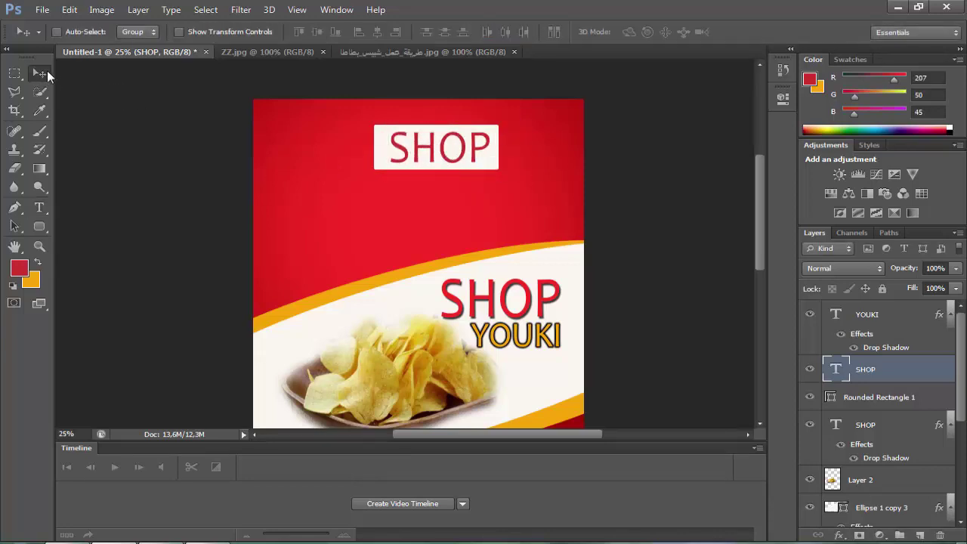
left_click(40, 111)
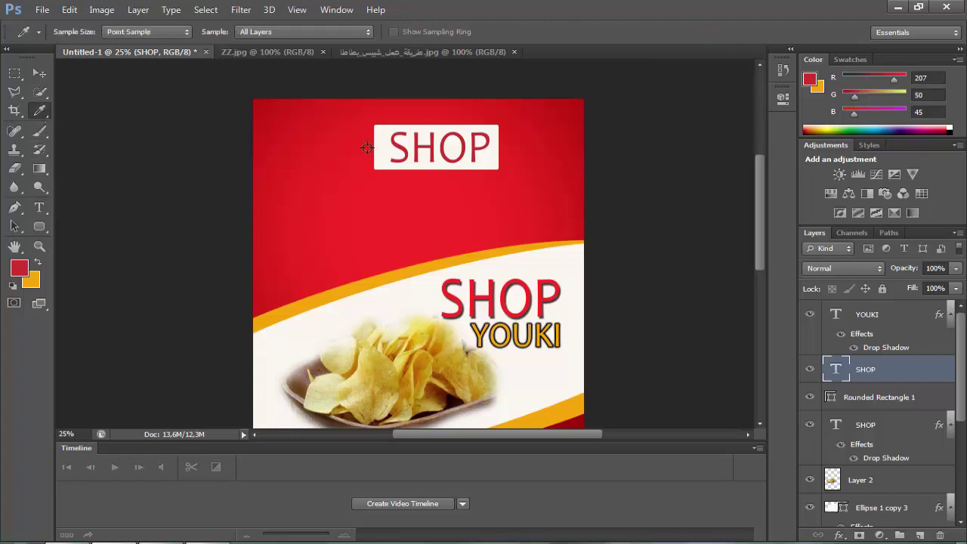
Step: Select the Rounded Rectangle 1 layer and zoom in on the SHOP banner
left_click(868, 407)
left_click(810, 398)
left_click(810, 397)
key("z")
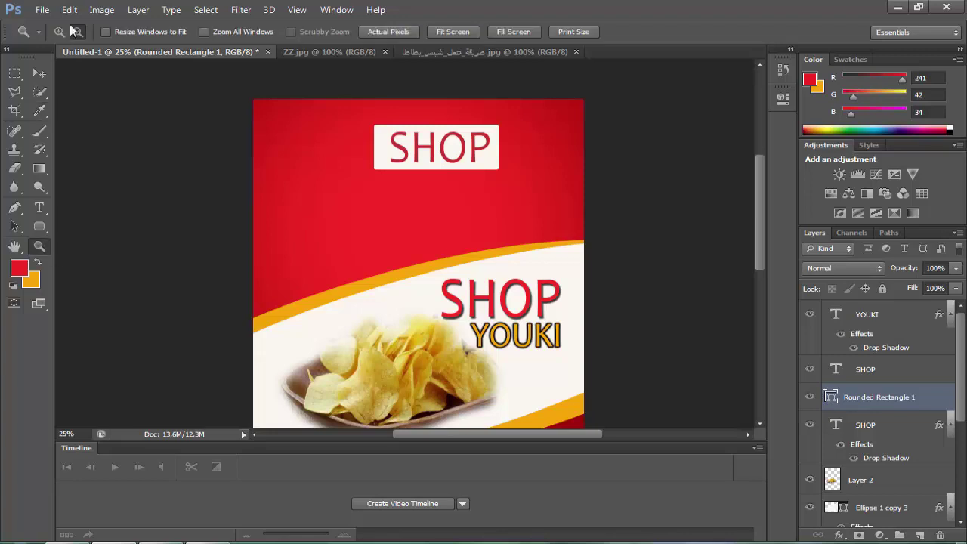
left_click(408, 126)
left_click(407, 127)
Step: Warp the banner, curving its left and right edges inward into ribbon ends
left_click(408, 127)
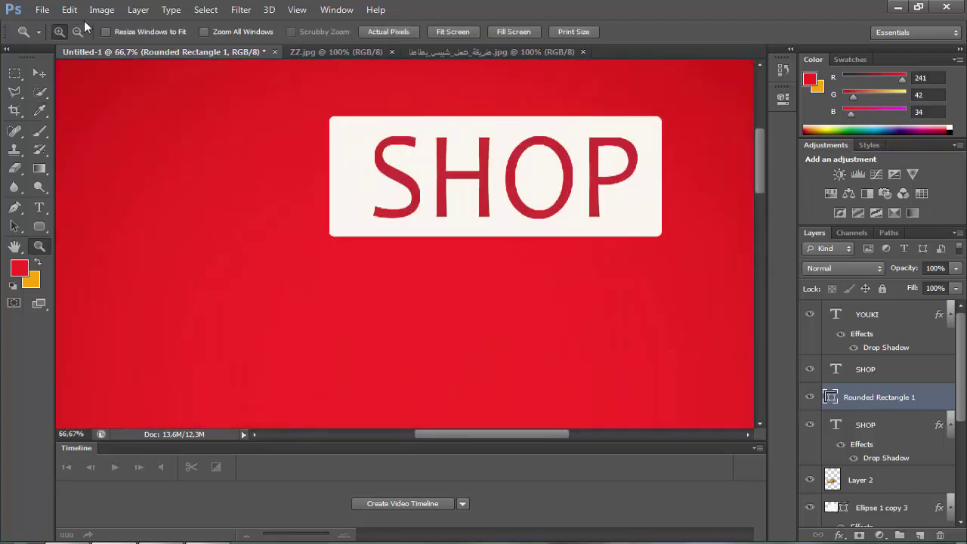
left_click(69, 9)
left_click(299, 370)
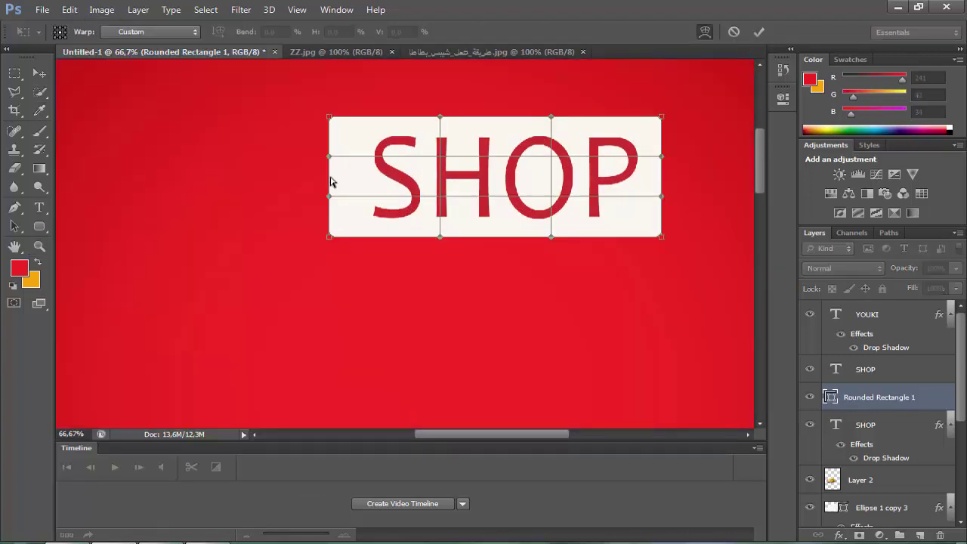
left_click_drag(330, 196, 352, 170)
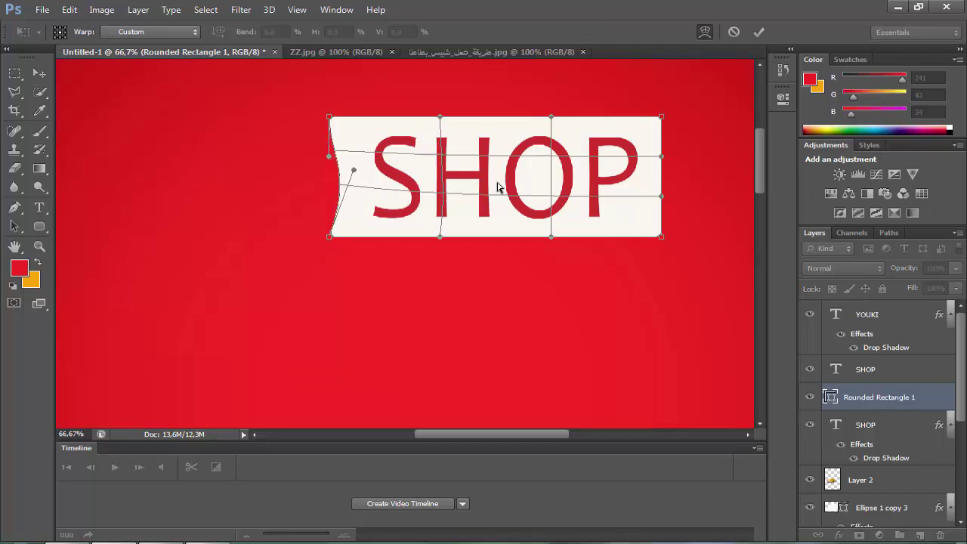
left_click_drag(657, 181, 646, 180)
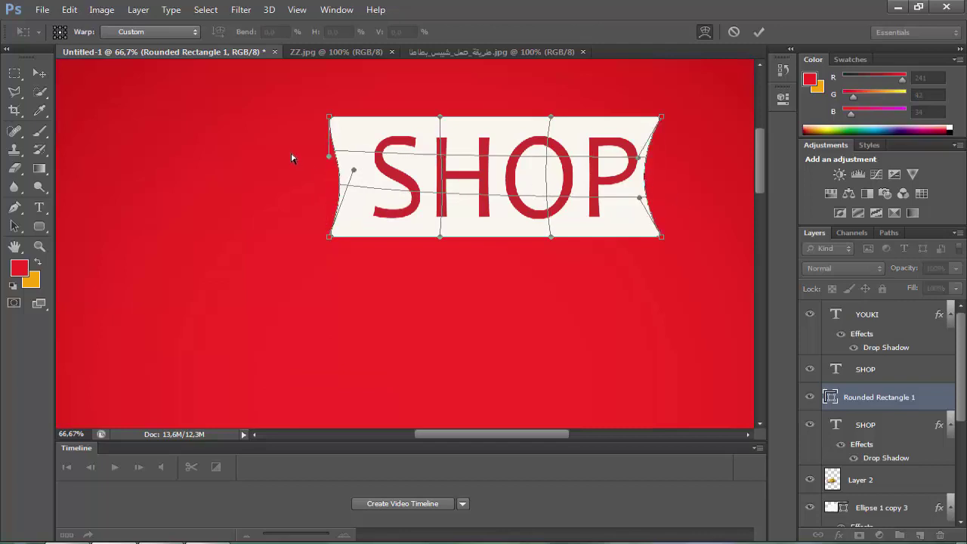
left_click_drag(330, 156, 350, 176)
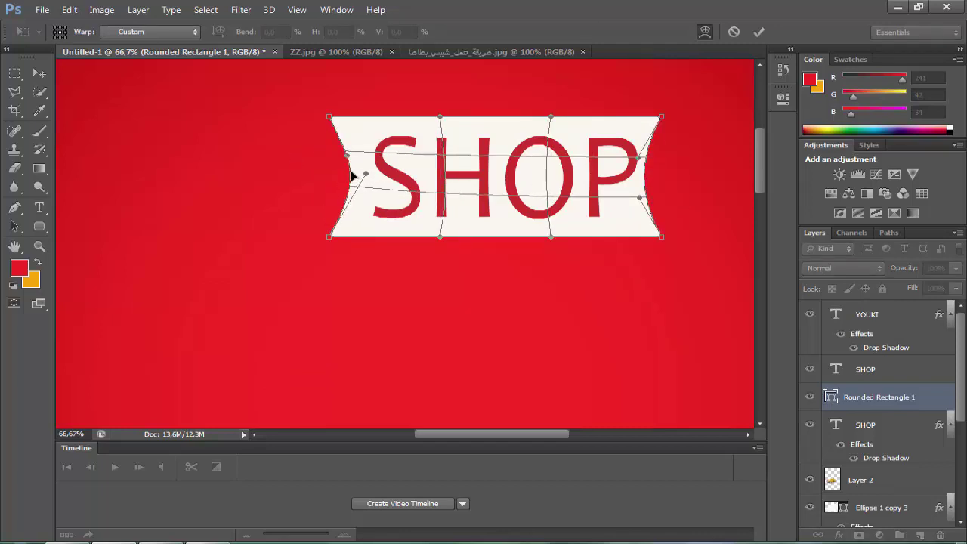
left_click_drag(639, 179, 637, 178)
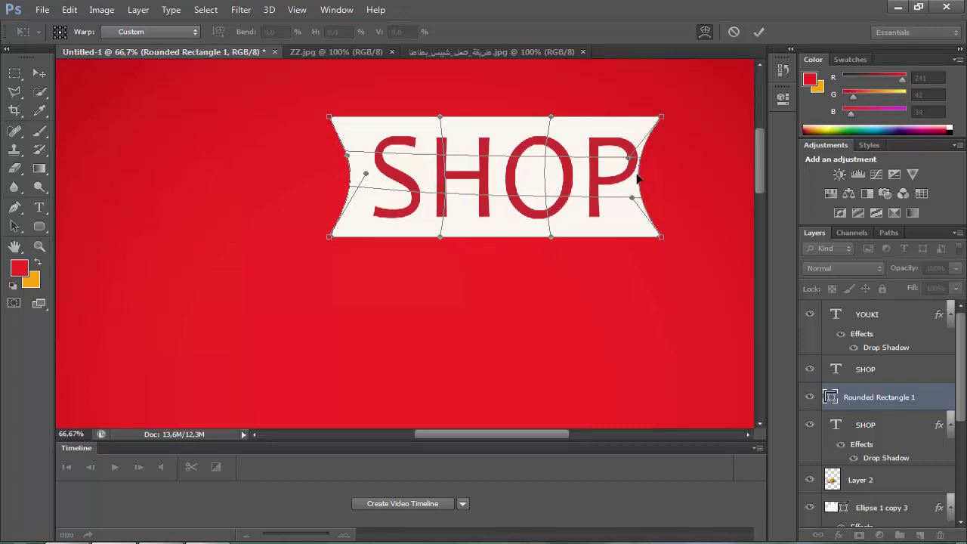
key("Return")
key("z")
key("ctrl")
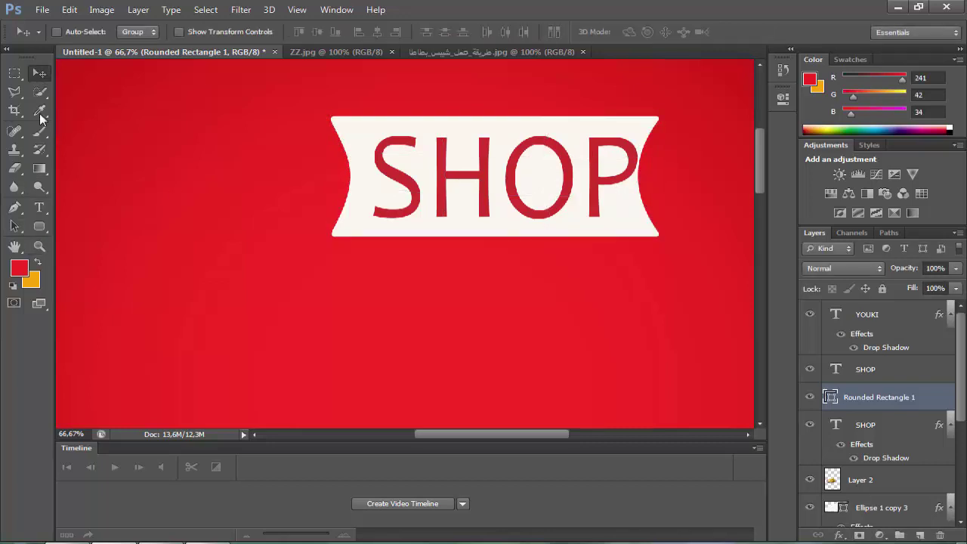
Step: Zoom out and nudge the top SHOP text slightly left
left_click(353, 124, "alt")
left_click(356, 124, "alt")
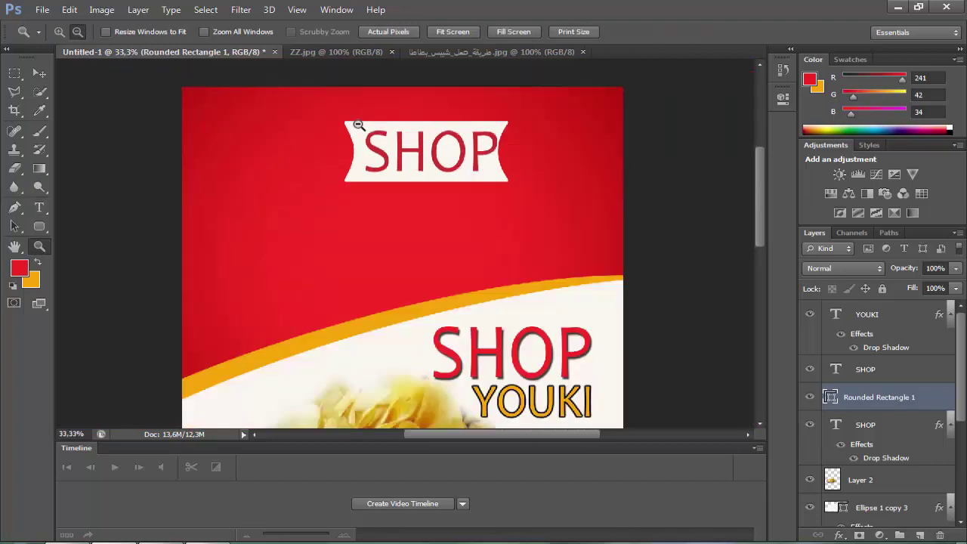
left_click(899, 373)
left_click(40, 74)
key("shift+Left")
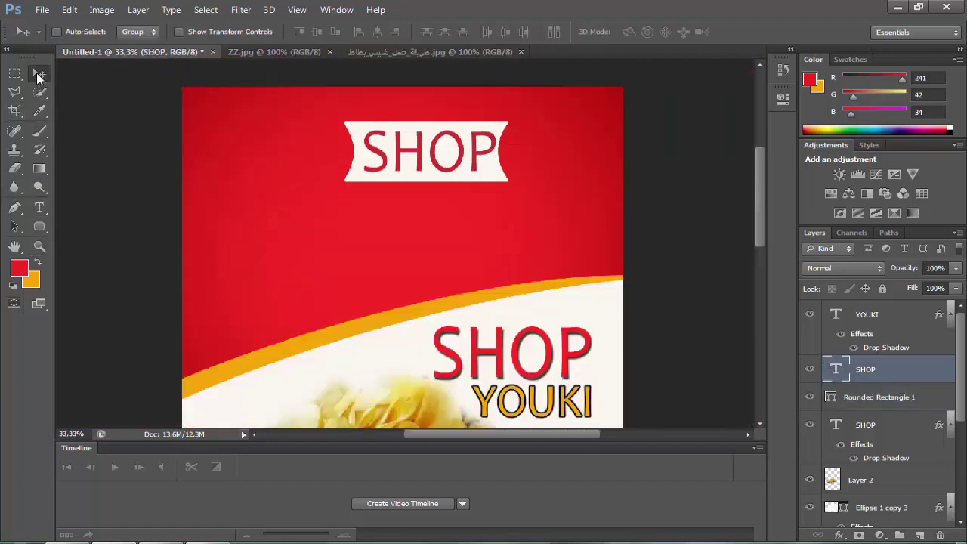
key("shift+Left")
scroll(91, 68, "down", 1)
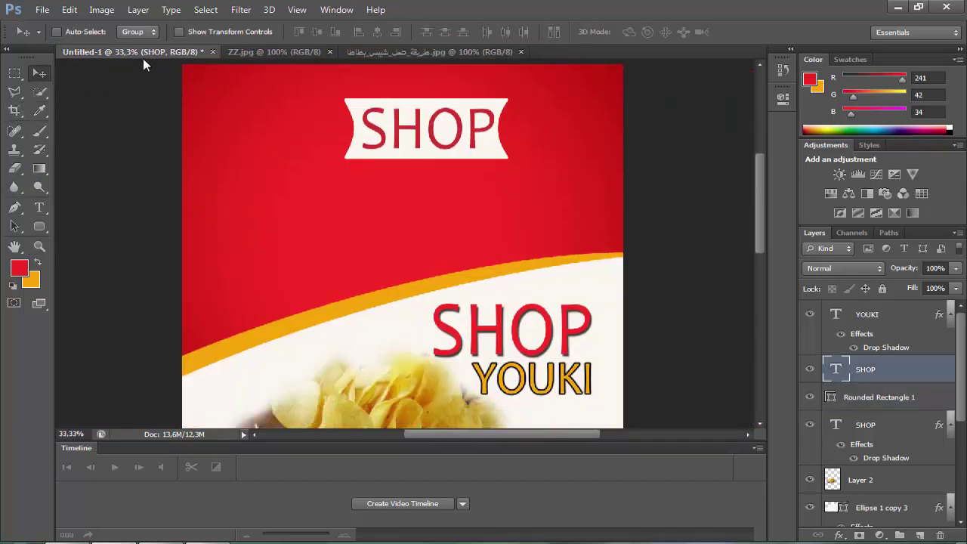
Step: Reposition the chips image layer (Layer 2) slightly left on the white band
left_click(39, 246)
left_click(710, 398, "alt")
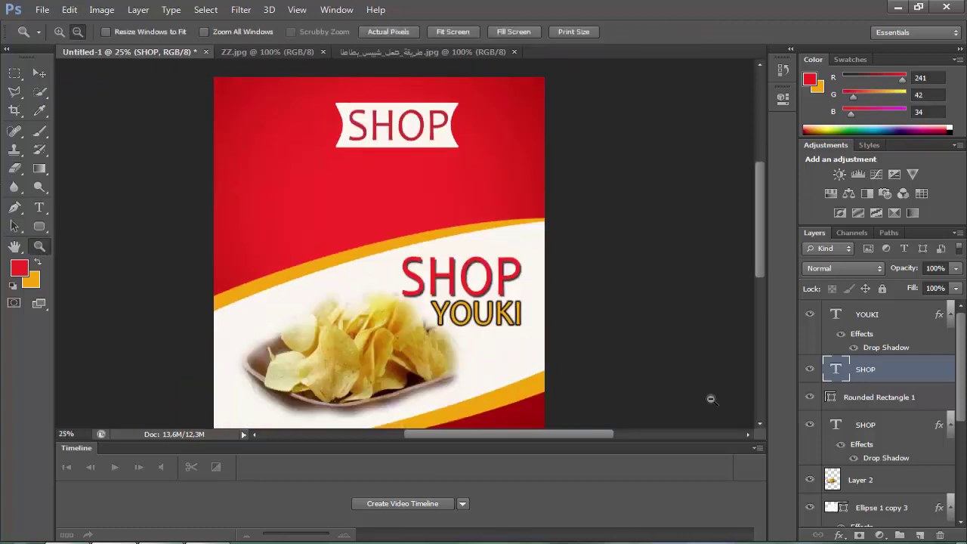
left_click(880, 482)
left_click(39, 74)
left_click_drag(316, 333, 300, 324)
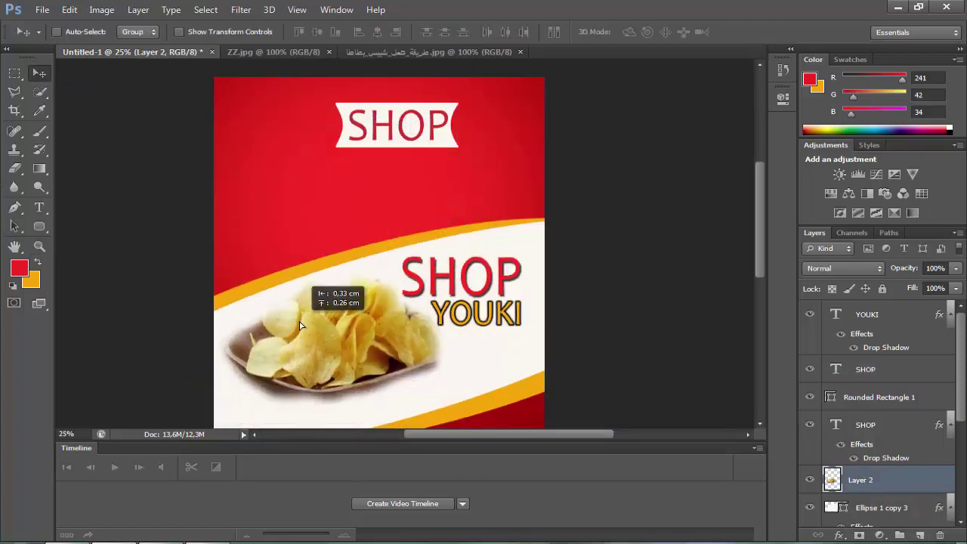
left_click_drag(300, 325, 301, 339)
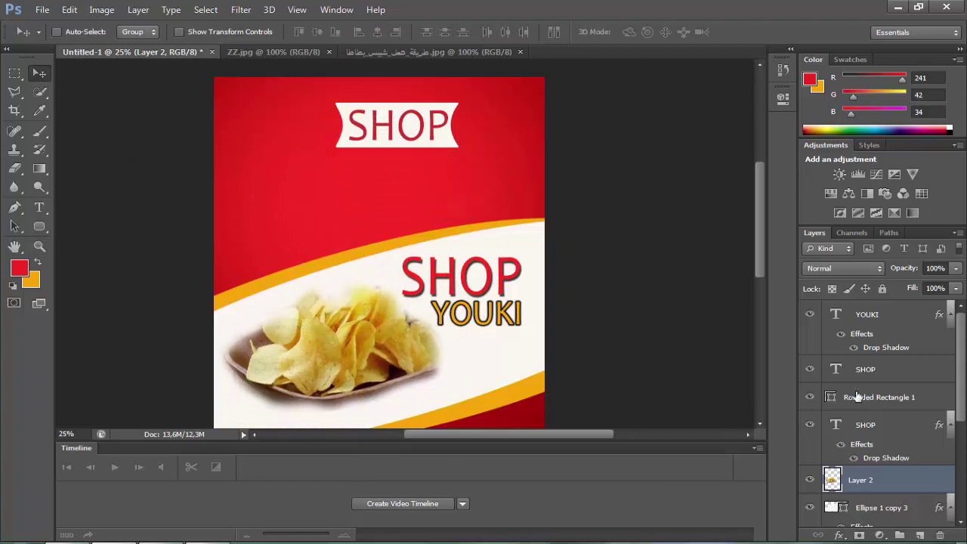
Step: Add a new empty Layer 3 and place it beneath the chips layer
scroll(857, 397, "down", 3)
left_click(920, 535)
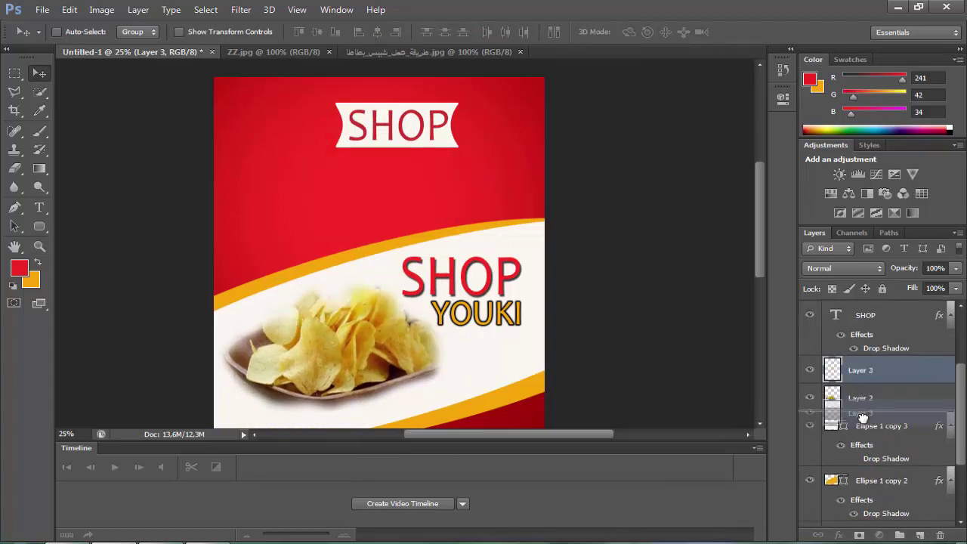
left_click_drag(856, 379, 863, 417)
left_click(40, 131)
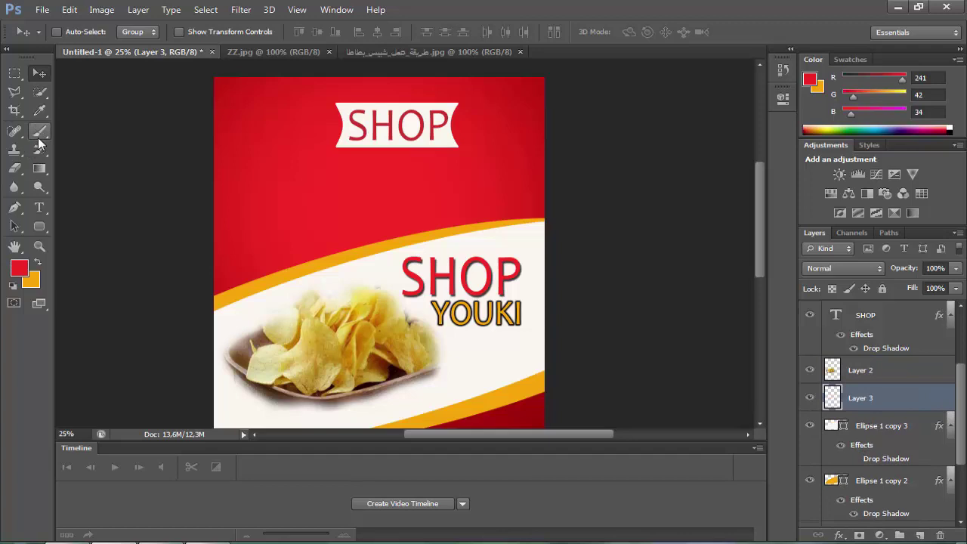
Step: Paint soft red dabs over the lower poster on Layer 3 and set its blend mode to Color
left_click(436, 374)
left_click(397, 387)
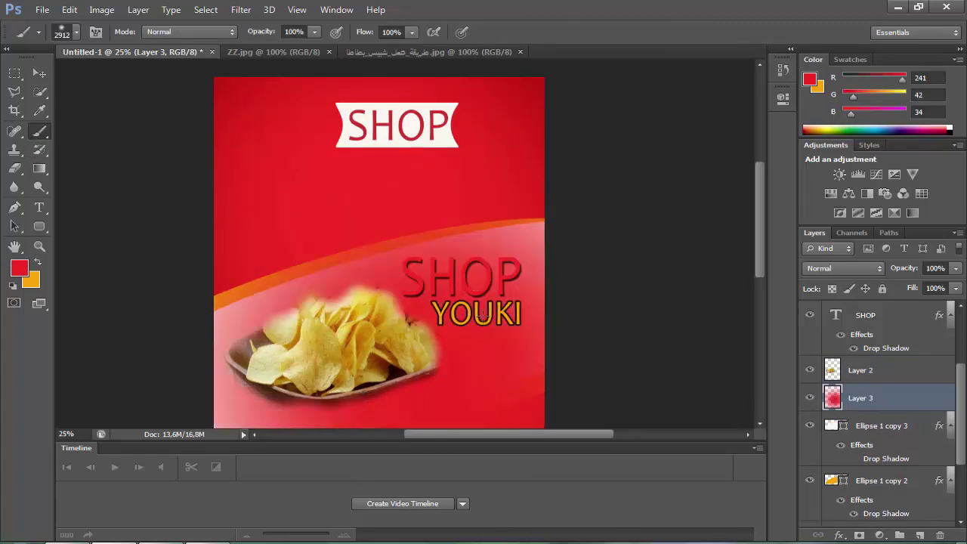
left_click(826, 270)
left_click(820, 221)
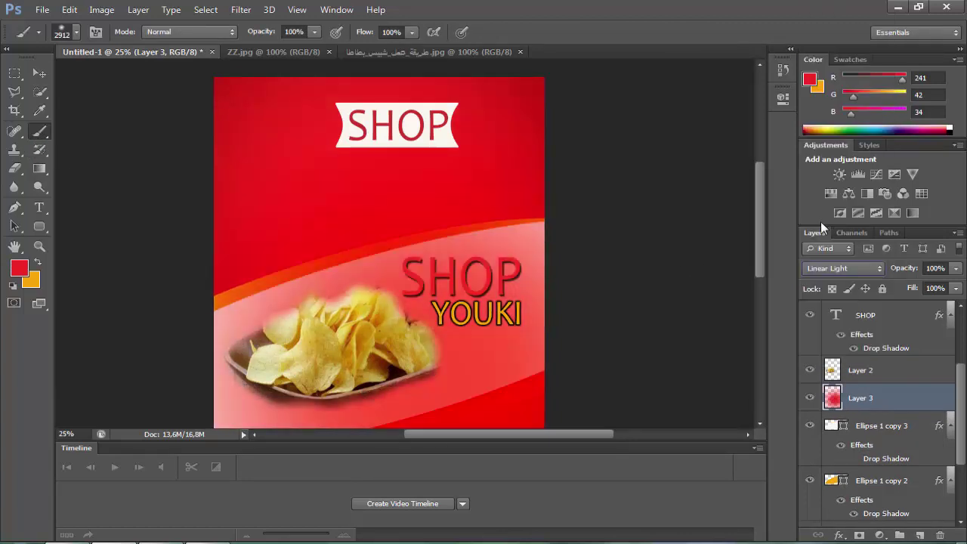
key("Down")
key("Down")
key("Down")
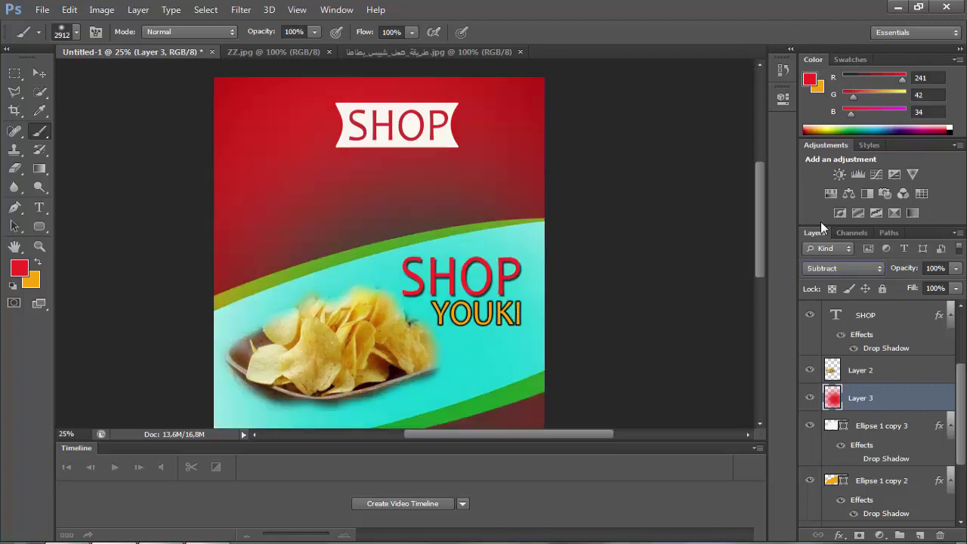
key("Down")
key("Down")
key("Down")
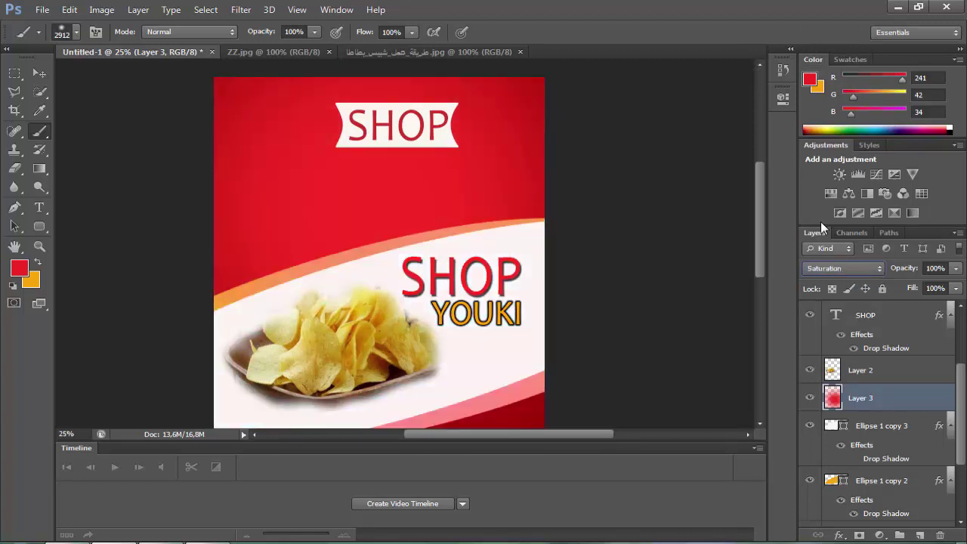
key("Down")
key("Down")
key("Up")
key("Up")
key("Up")
key("Up")
key("Up")
key("Up")
key("Up")
key("Up")
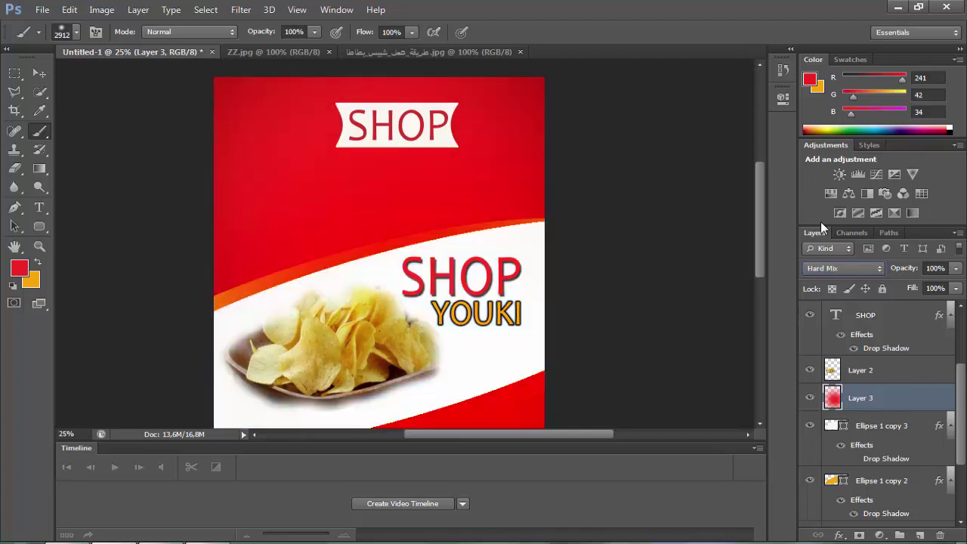
key("Down")
key("Down")
key("Down")
key("Down")
key("Down")
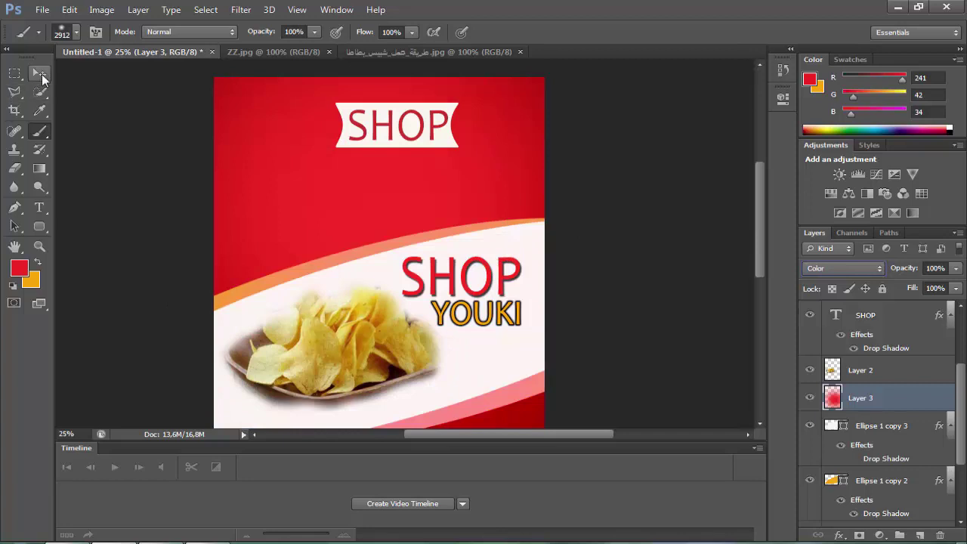
Step: Delete the red tint layer and set the brush size to 267 px
left_click(40, 74)
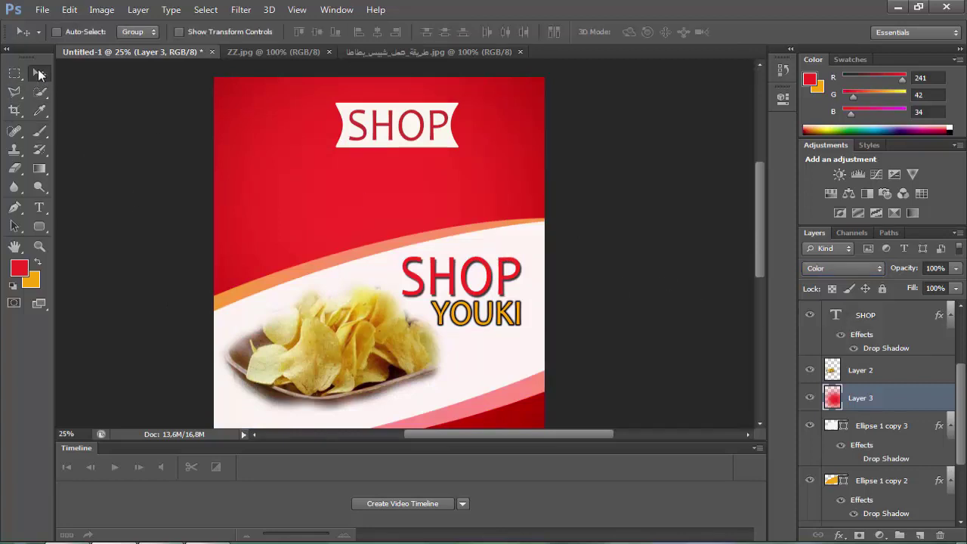
key("Delete")
key("b")
left_click(76, 32)
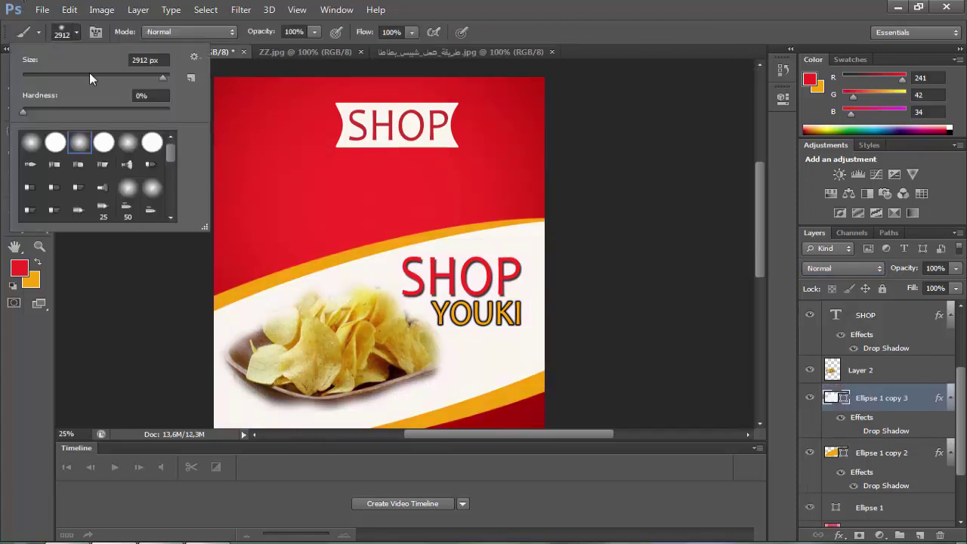
left_click_drag(95, 75, 136, 76)
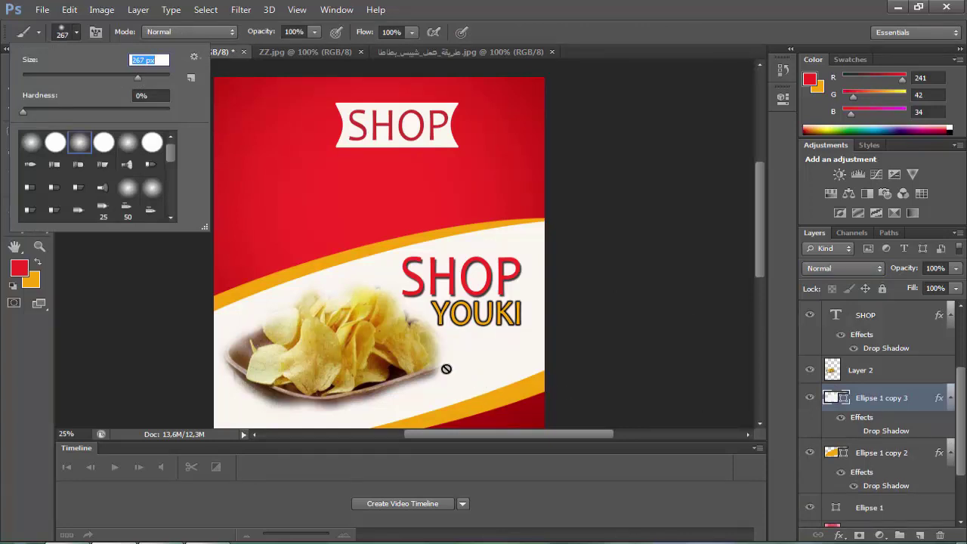
Step: On a new layer, paint red around the chip bowl, then a near-black shadow along its bottom
left_click(920, 535)
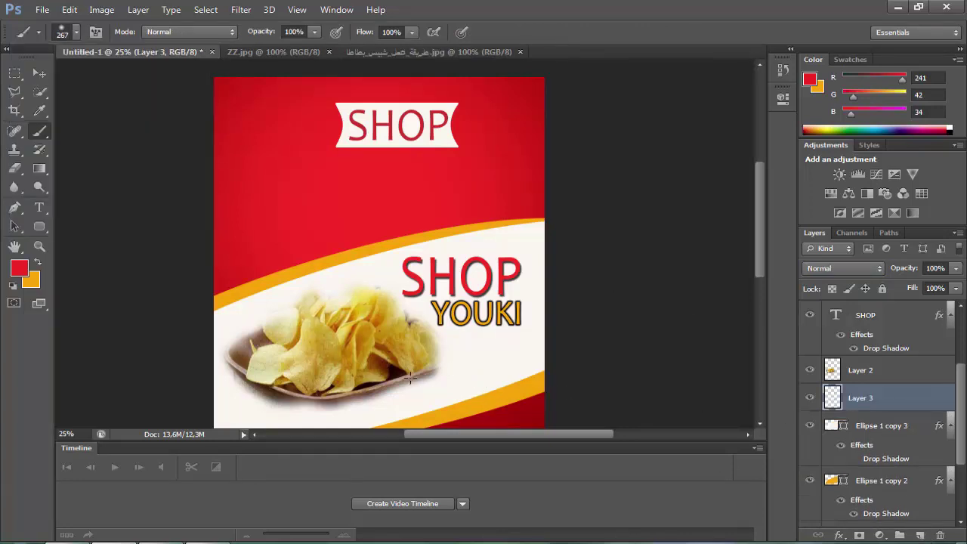
mouse_move(410, 378)
left_mouse_down()
mouse_move(246, 344)
mouse_move(410, 401)
left_mouse_up()
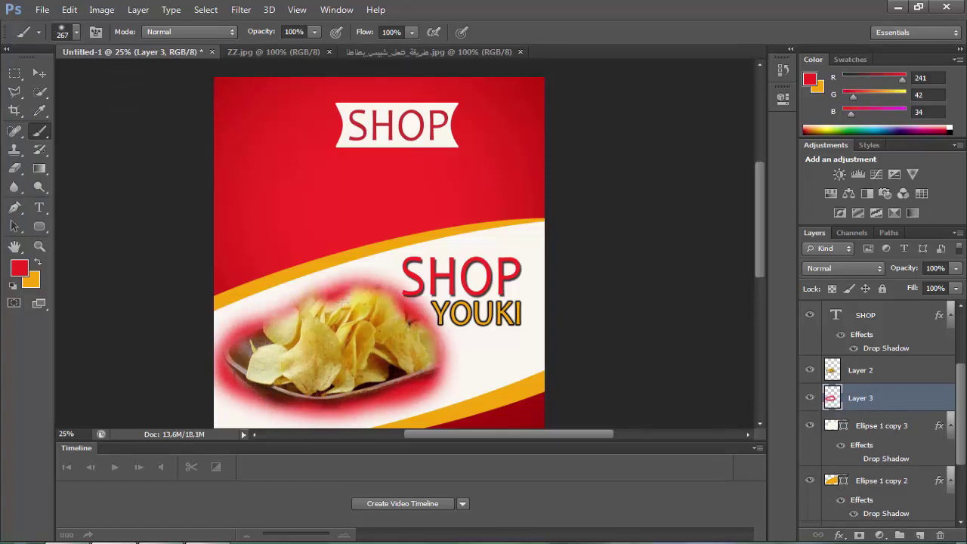
left_click(19, 269)
left_click(652, 320)
left_click(822, 134)
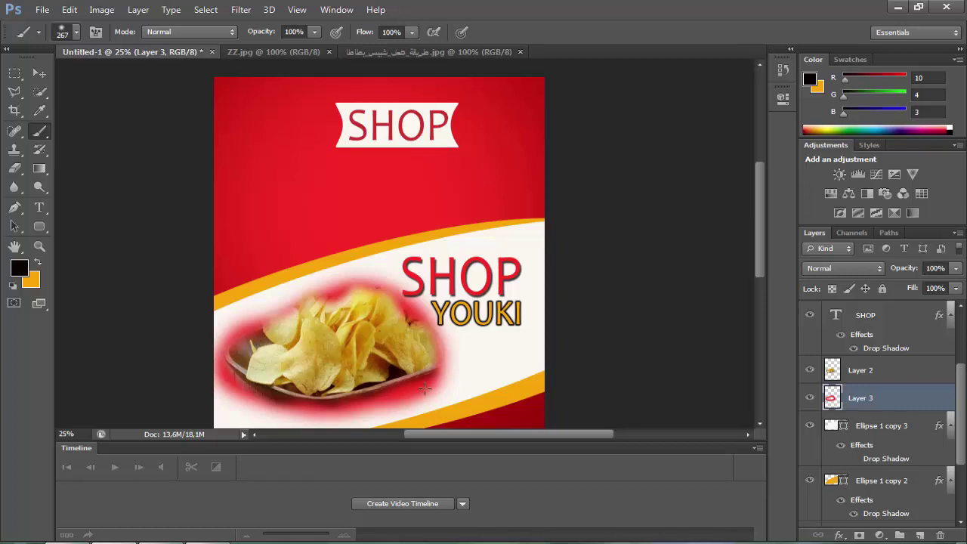
left_click_drag(424, 388, 281, 301)
Step: Erase most of the red glow around the bowl's top right and below it
left_click(13, 168)
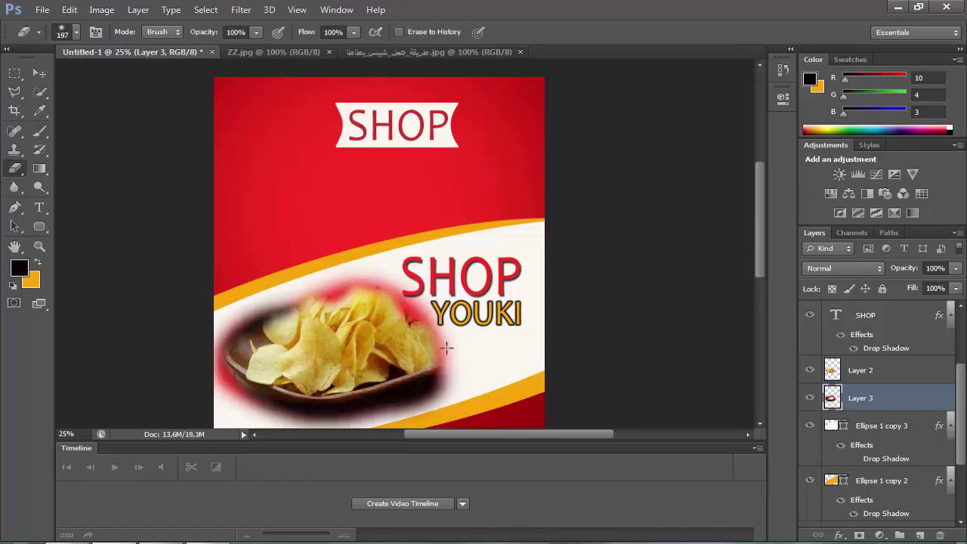
mouse_move(446, 347)
left_mouse_down()
mouse_move(423, 309)
mouse_move(334, 290)
mouse_move(222, 328)
mouse_move(204, 374)
mouse_move(272, 415)
mouse_move(378, 430)
mouse_move(447, 377)
left_mouse_up()
mouse_move(379, 428)
left_mouse_down()
mouse_move(421, 410)
mouse_move(327, 435)
left_mouse_up()
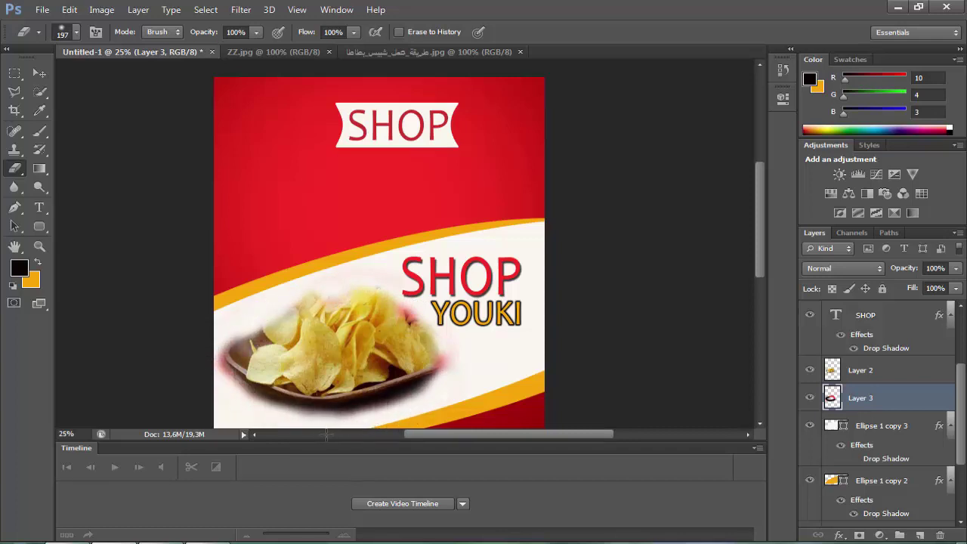
left_click(39, 73)
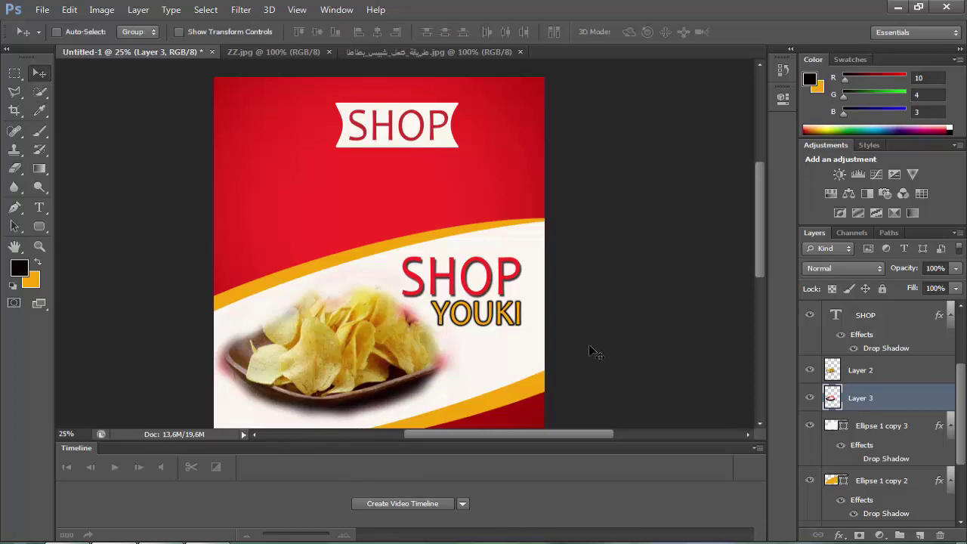
left_click(14, 168)
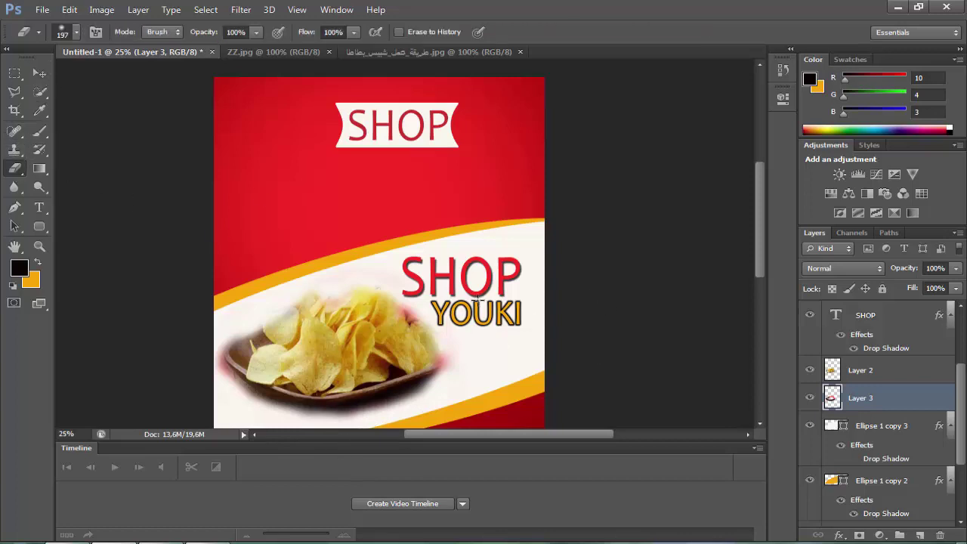
scroll(292, 171, "up", 2)
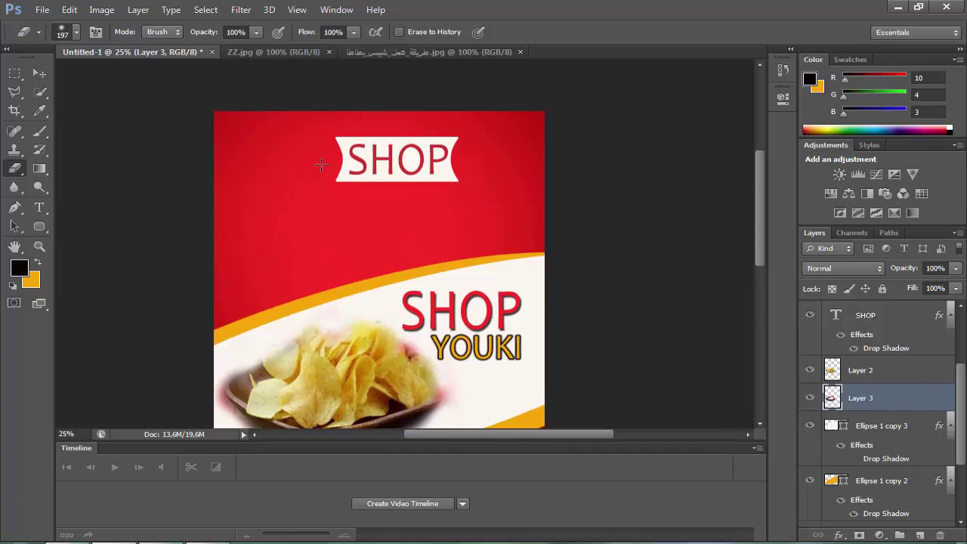
Step: Duplicate the chip bowl Layer 2 and move the copy up toward the poster top
left_click(874, 371)
right_click(874, 371)
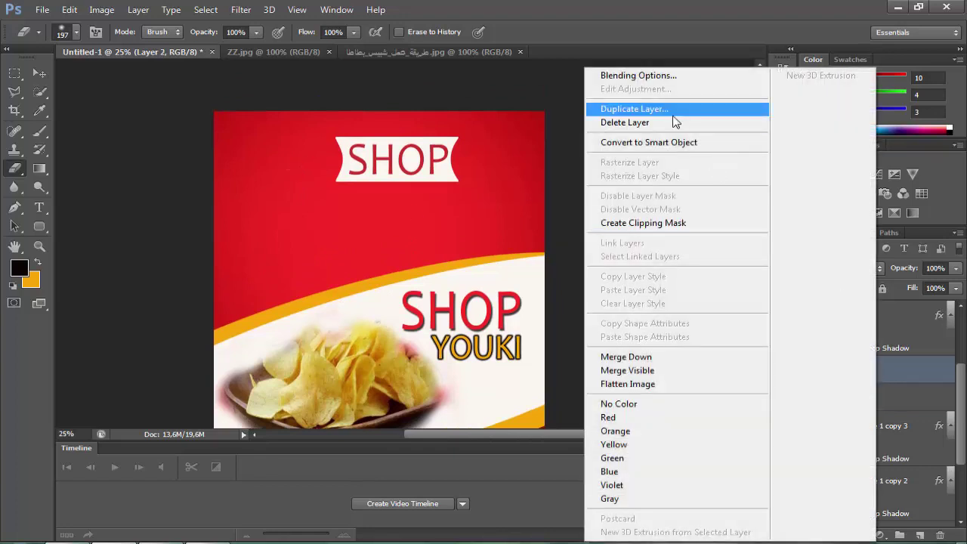
left_click(642, 108)
left_click(636, 168)
left_click(39, 73)
mouse_move(473, 440)
left_mouse_down()
mouse_move(486, 263)
mouse_move(486, 439)
left_mouse_up()
scroll(403, 321, "down", 3)
left_click_drag(429, 282, 426, 101)
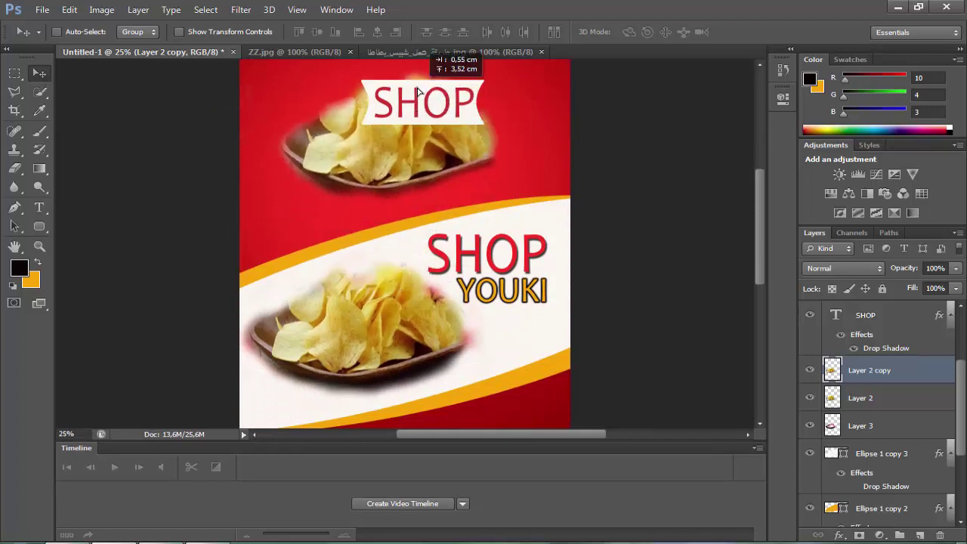
Step: Shrink the copied chip bowl with Free Transform so it sits under the SHOP banner
left_click(69, 9)
left_click(113, 274)
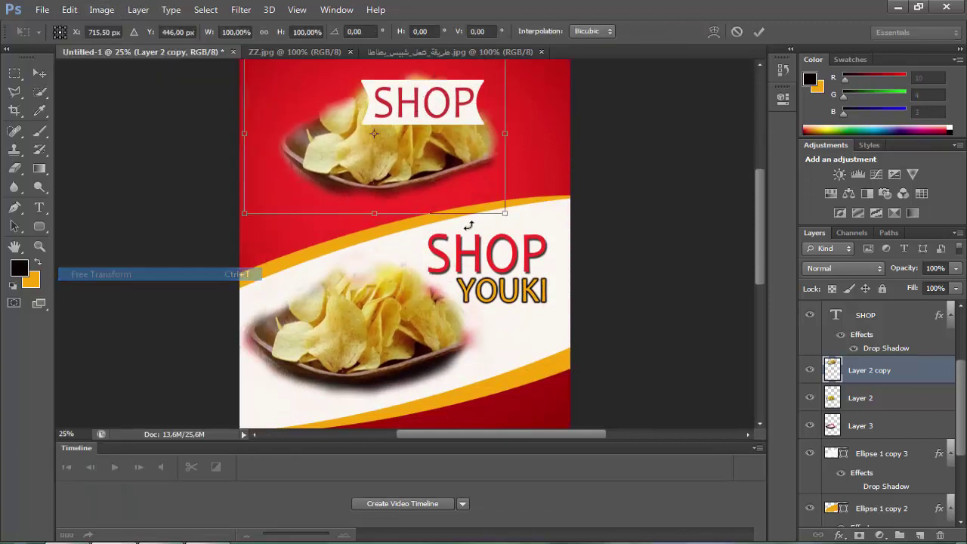
mouse_move(503, 213)
left_mouse_down()
mouse_move(426, 146)
mouse_move(437, 182)
mouse_move(437, 172)
left_mouse_up()
key("Return")
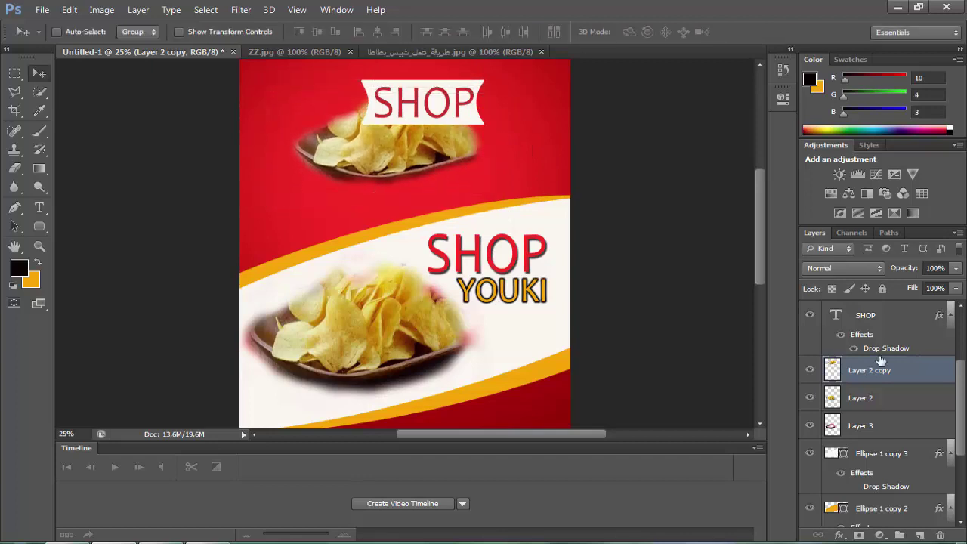
Step: Move Layer 2 copy above Rounded Rectangle 1 in the layer stack
left_click_drag(868, 370, 867, 313)
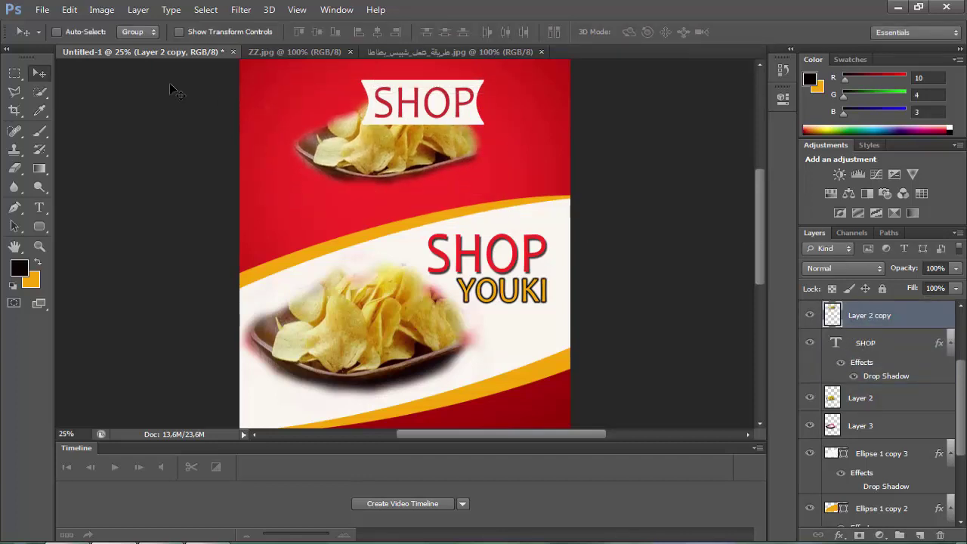
left_click(15, 73)
left_click(39, 73)
scroll(868, 408, "up", 3)
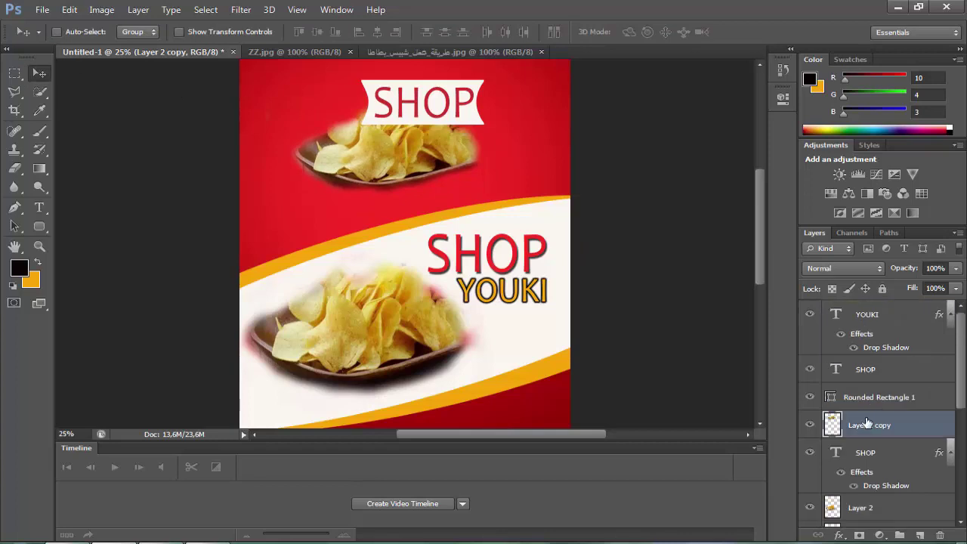
mouse_move(867, 425)
left_mouse_down()
mouse_move(868, 358)
mouse_move(882, 407)
left_mouse_up()
Step: Add a new layer and paint a soft off-white glow around the top chip bowl
left_click(920, 535)
left_click(21, 269)
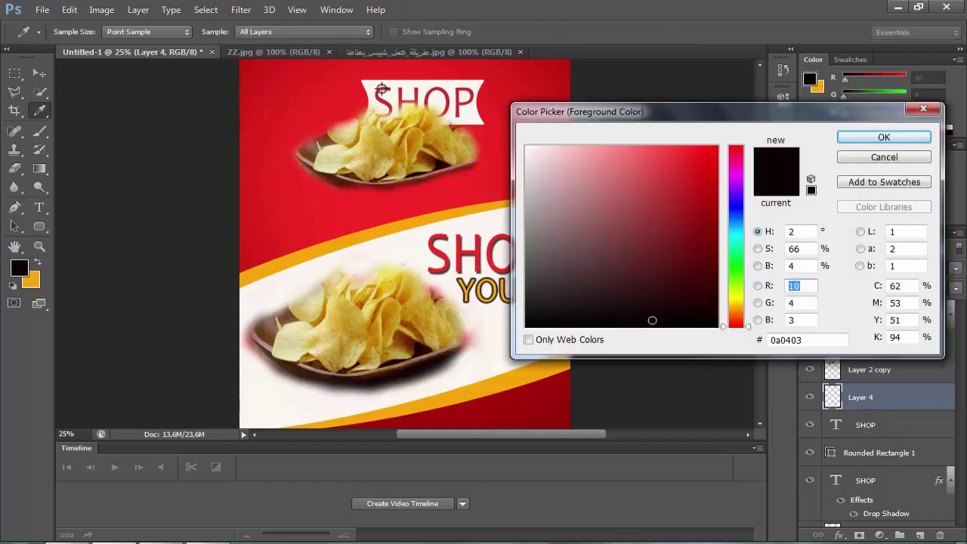
left_click(533, 151)
left_click(839, 138)
left_click(41, 130)
mouse_move(405, 188)
left_mouse_down()
mouse_move(462, 172)
mouse_move(487, 150)
mouse_move(474, 125)
mouse_move(398, 187)
mouse_move(336, 181)
mouse_move(318, 154)
left_mouse_up()
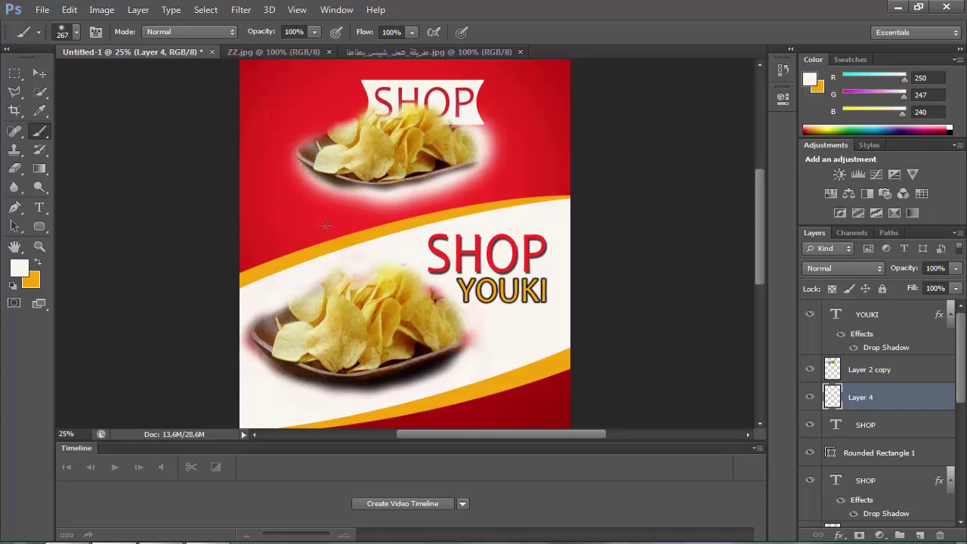
Step: Select the Rounded Rectangle 1 layer, then the Ellipse 1 copy 3 layer
scroll(159, 212, "down", 2)
scroll(156, 211, "up", 3)
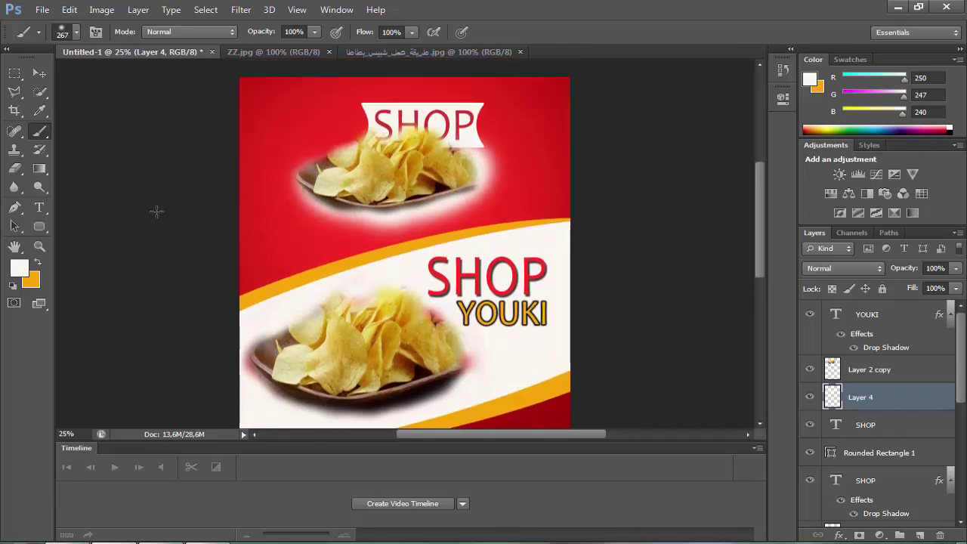
scroll(889, 454, "down", 2)
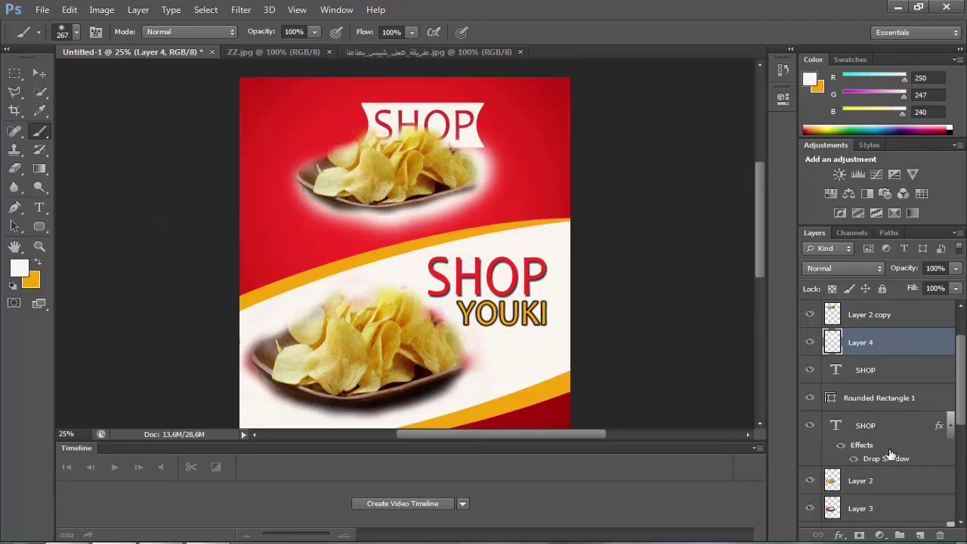
left_click(829, 399)
scroll(824, 408, "down", 4)
left_click(819, 428)
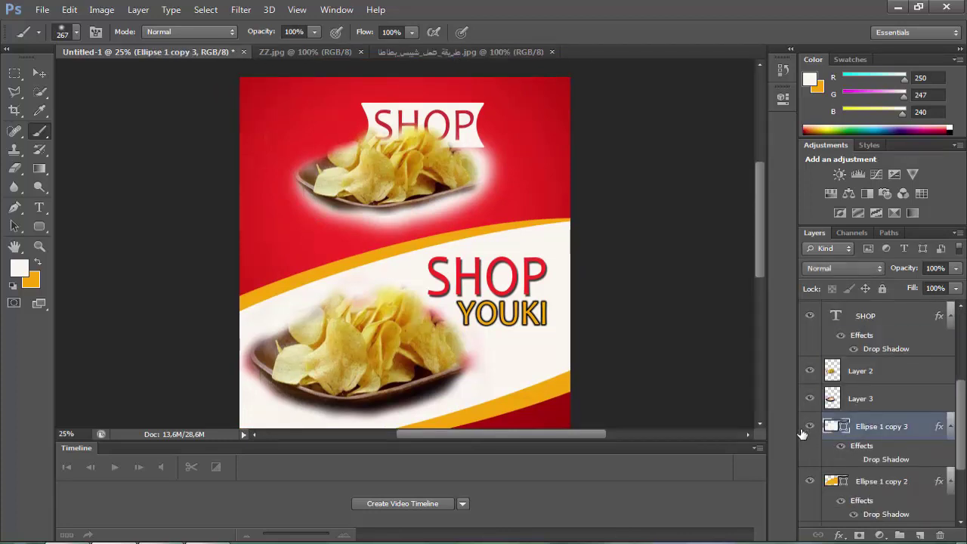
Step: Duplicate the Rounded Rectangle 1 SHOP banner layer
double_click(809, 428)
scroll(824, 431, "down", 2)
scroll(867, 437, "up", 5)
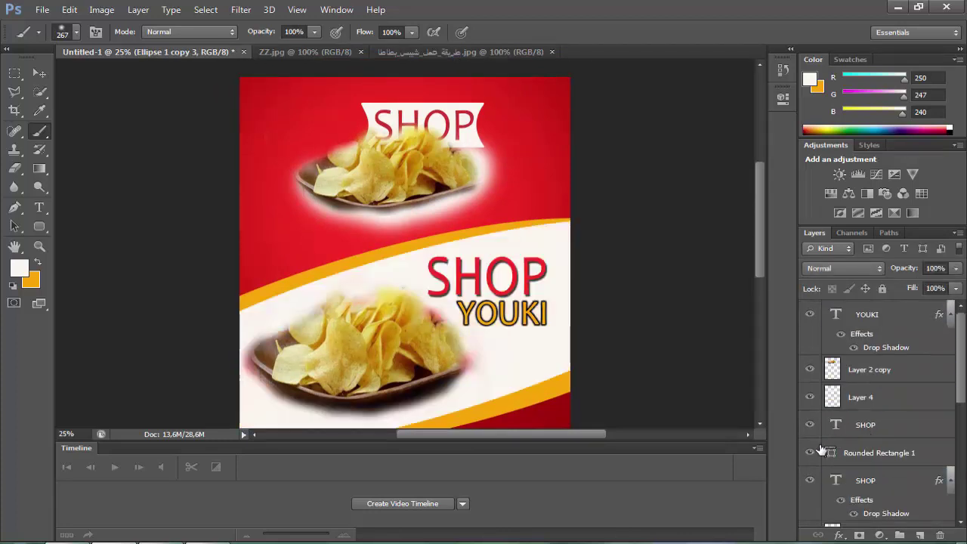
right_click(887, 458)
left_click(635, 103)
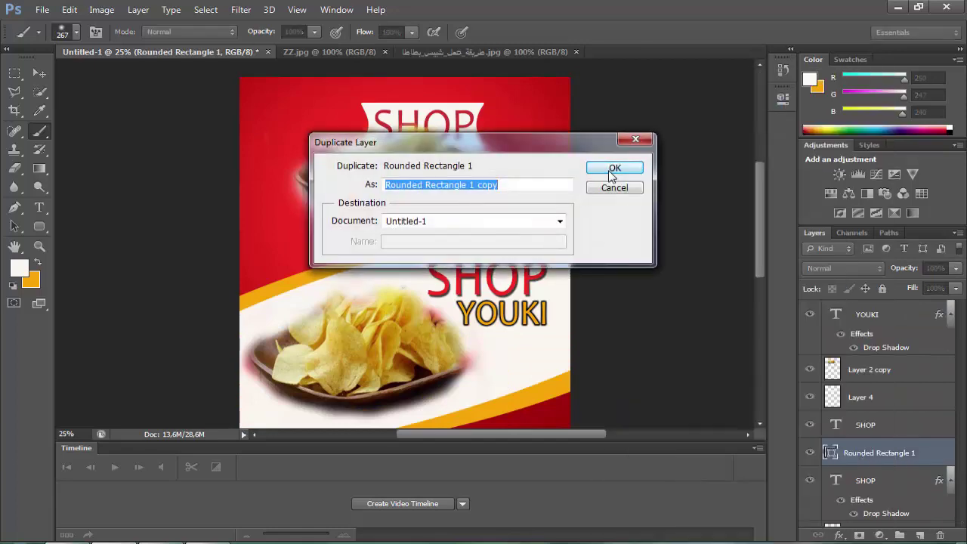
left_click(615, 168)
Step: Fill the banner copy with orange sampled from the poster and keep Rounded Rectangle 1 above it
double_click(830, 452)
left_click(439, 241)
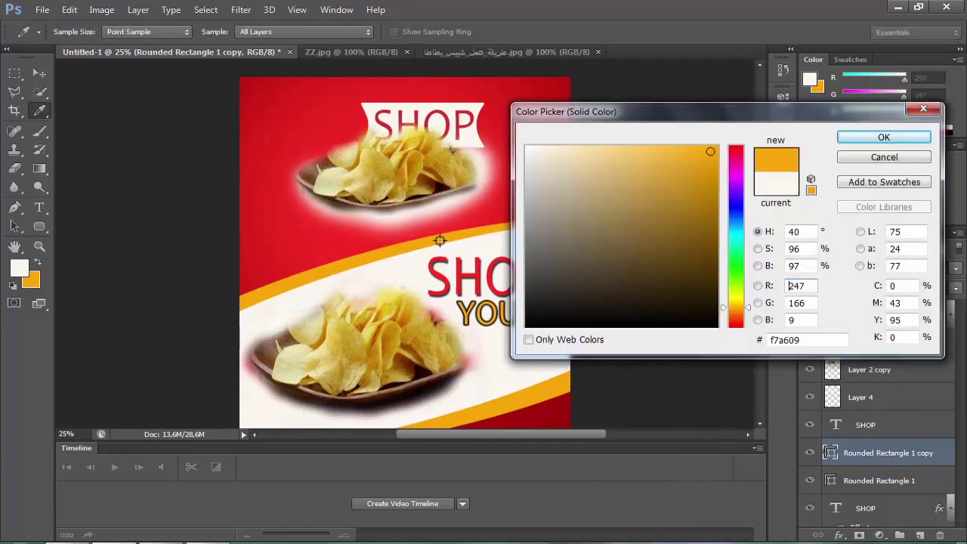
left_click(879, 147)
left_click_drag(879, 481, 880, 439)
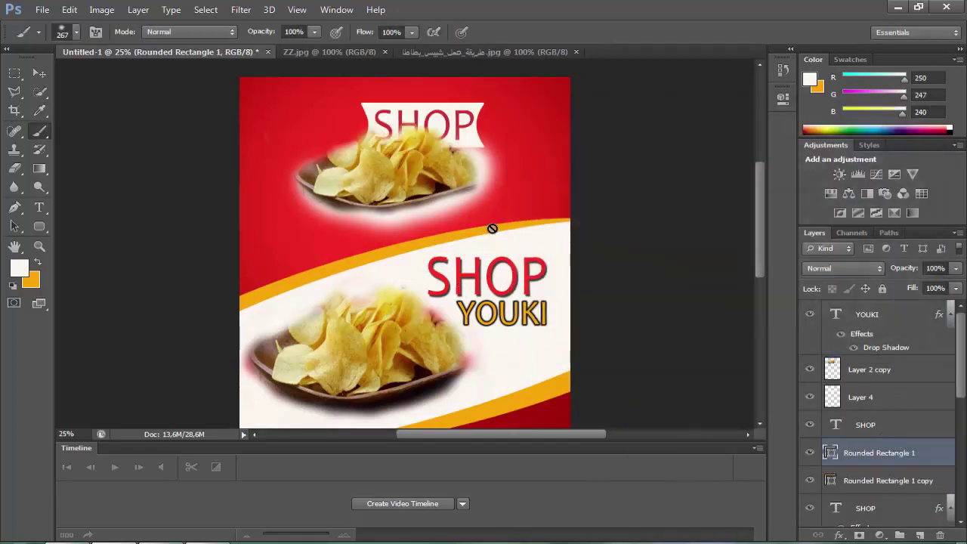
Step: Widen the SHOP banner on both left and right sides
left_click(69, 9)
left_click(151, 274)
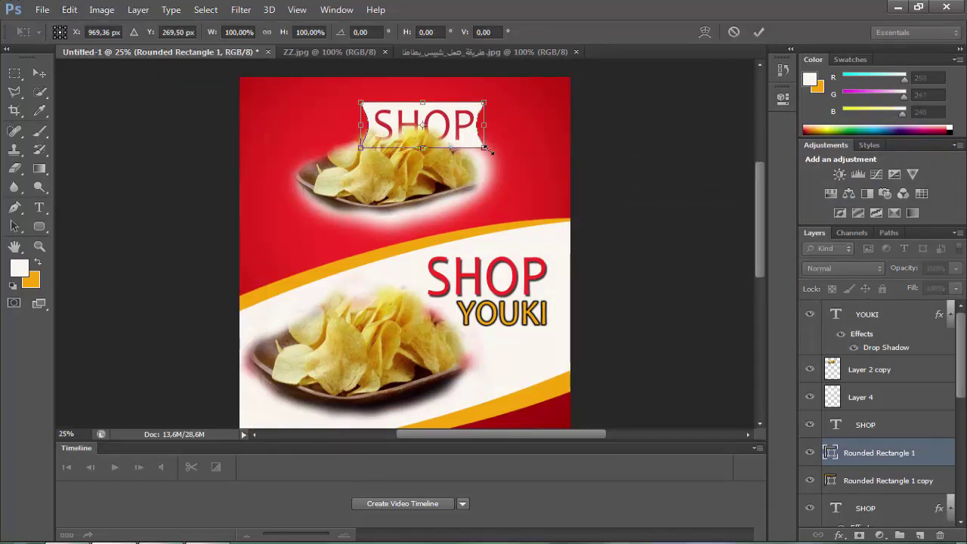
left_click_drag(483, 148, 494, 150)
left_click_drag(363, 140, 361, 145)
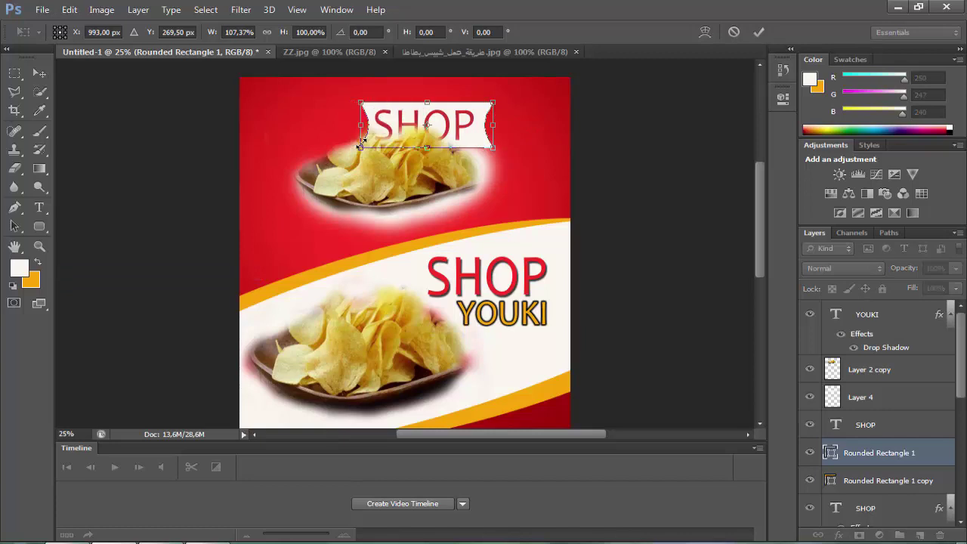
key("Return")
Step: Confirm the orange fill and stretch the orange banner copy wider at both ends
key("b")
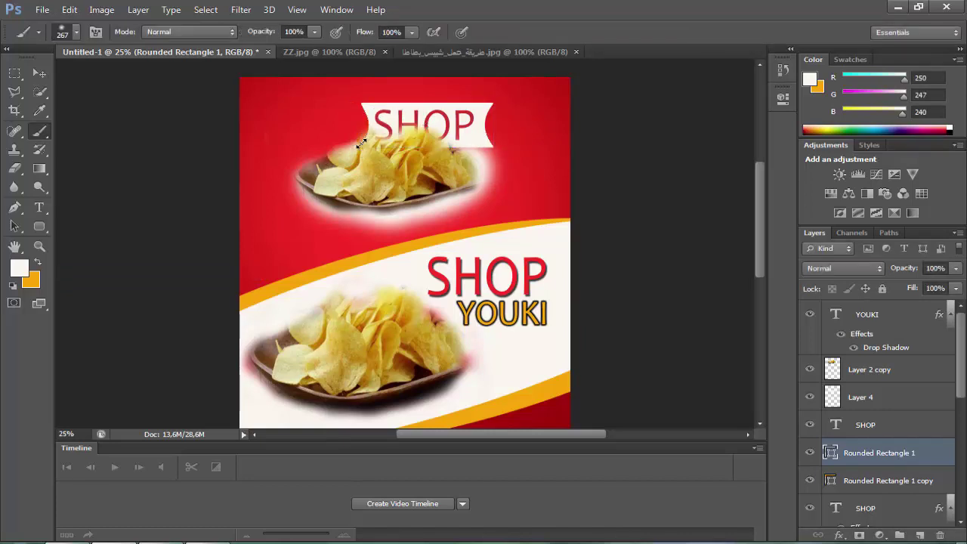
double_click(831, 480)
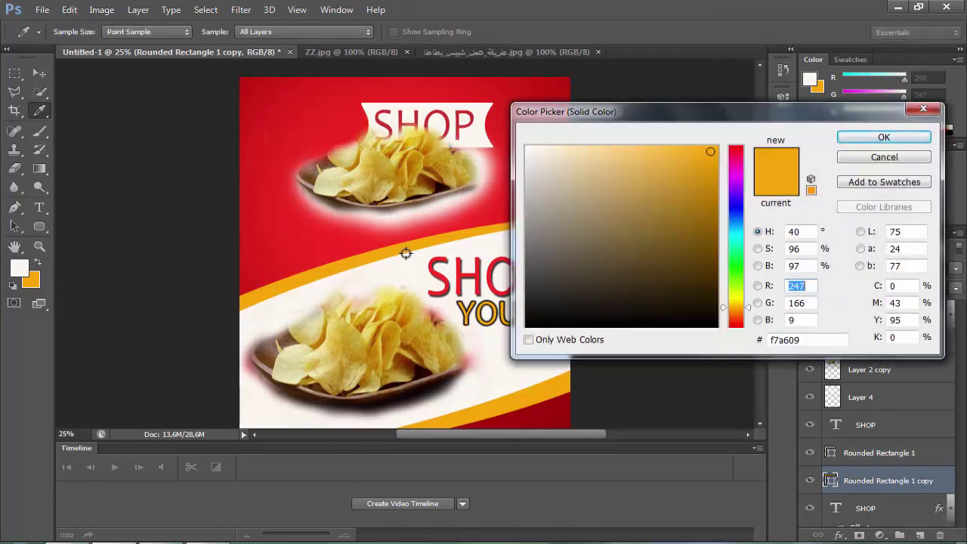
left_click(884, 136)
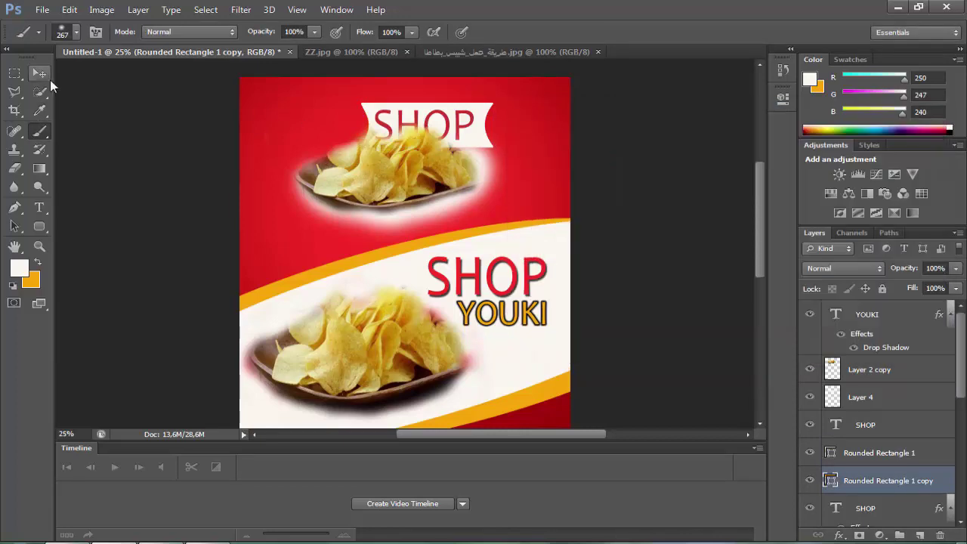
left_click(39, 73)
left_click(68, 9)
left_click(181, 274)
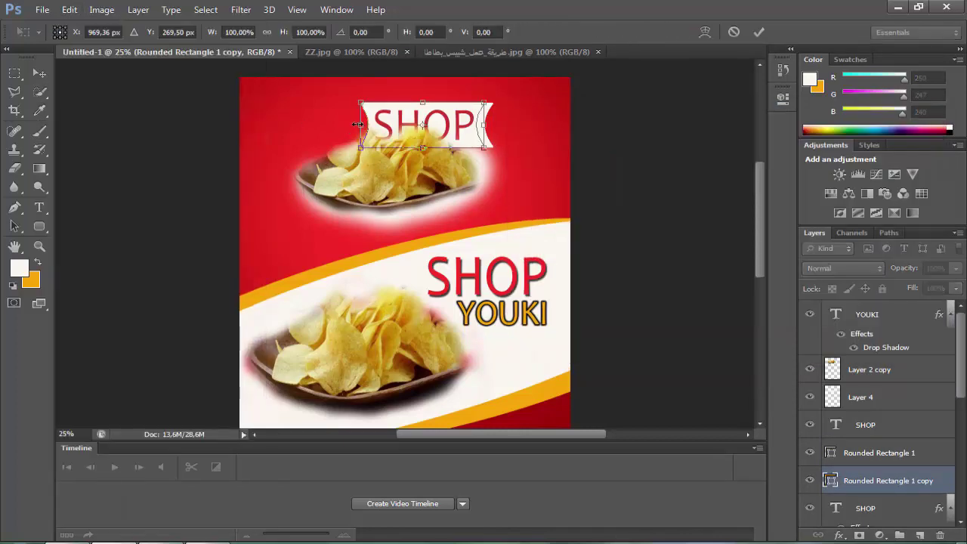
left_click_drag(361, 125, 349, 125)
left_click_drag(492, 125, 500, 125)
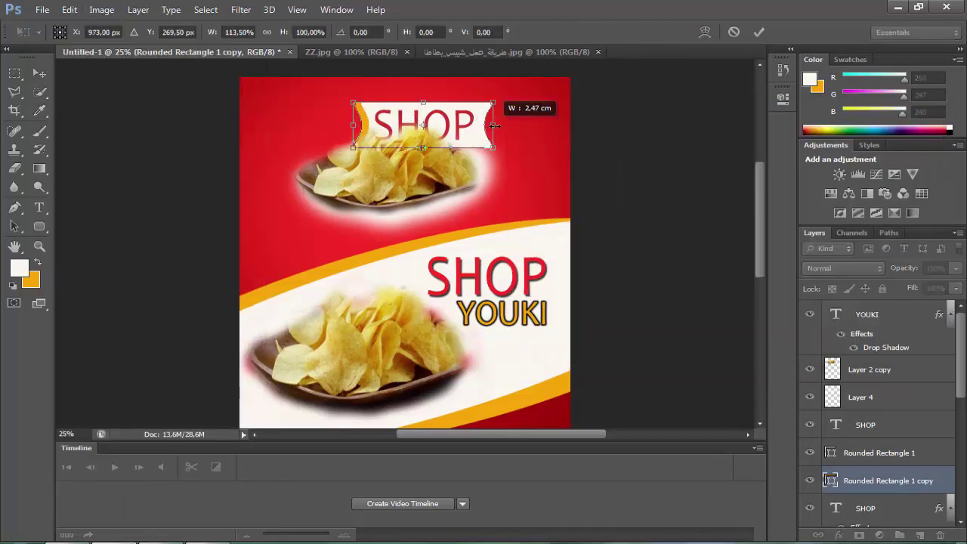
key("Return")
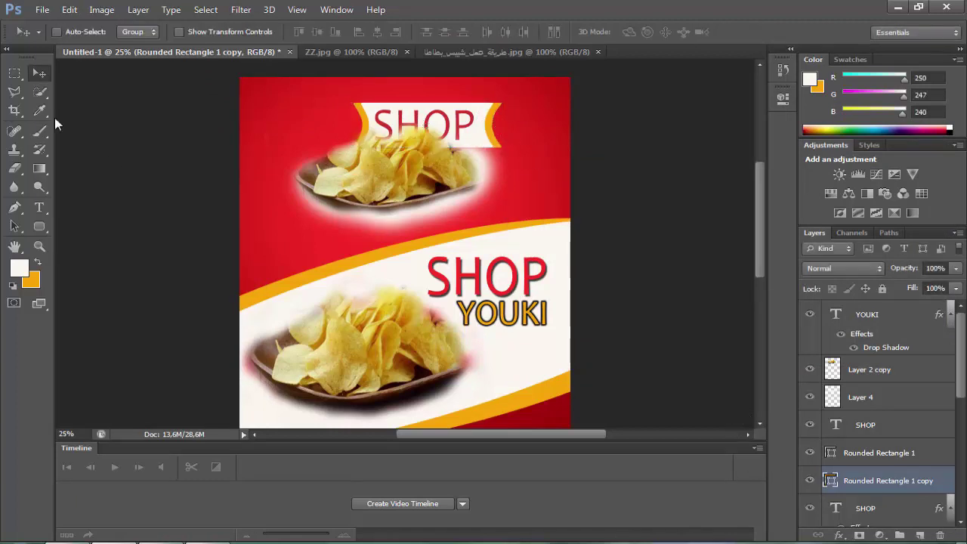
Step: Change the SHOP text font to Cindo Kato (OT1)
left_click(40, 207)
double_click(423, 124)
left_click(161, 32)
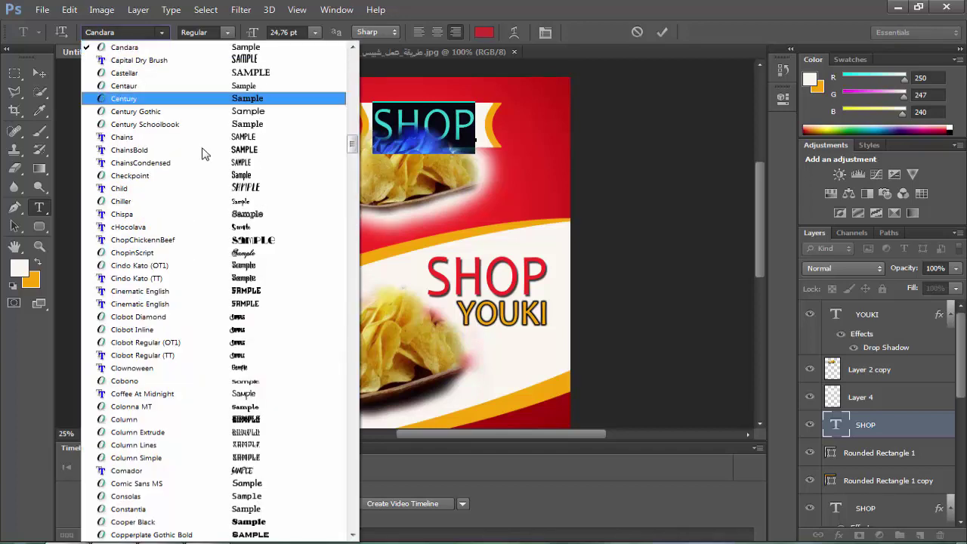
left_click(272, 239)
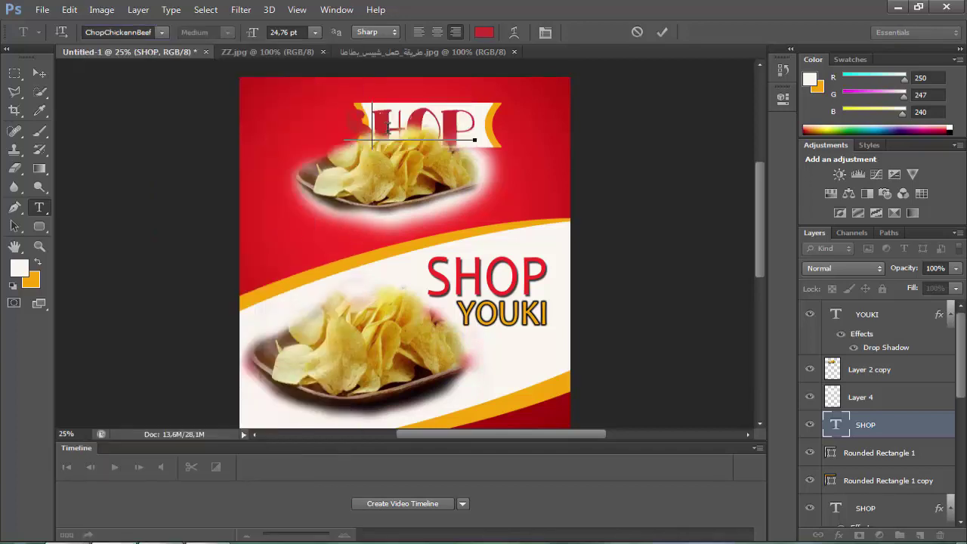
left_click(141, 31)
key("Down")
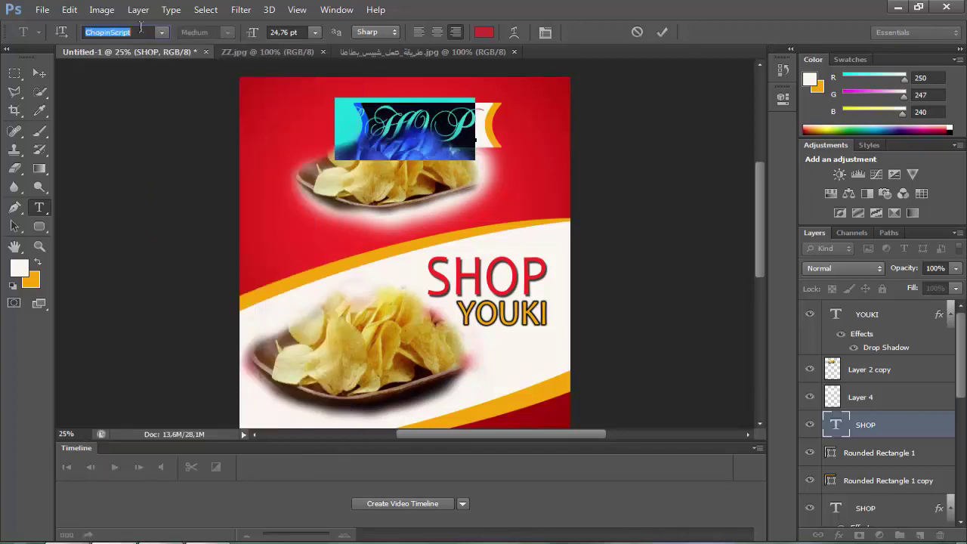
key("Down")
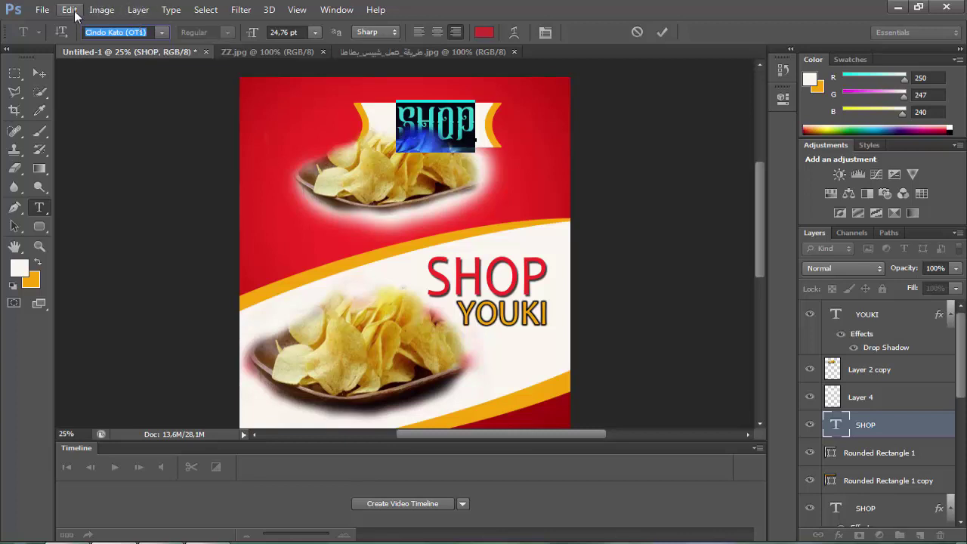
Step: Enlarge and slightly tilt the SHOP text, then pick the banner and upper SHOP layers
left_click(70, 9)
left_click(151, 274)
mouse_move(475, 151)
left_mouse_down()
mouse_move(502, 159)
mouse_move(403, 115)
left_mouse_up()
left_click_drag(545, 177, 550, 170)
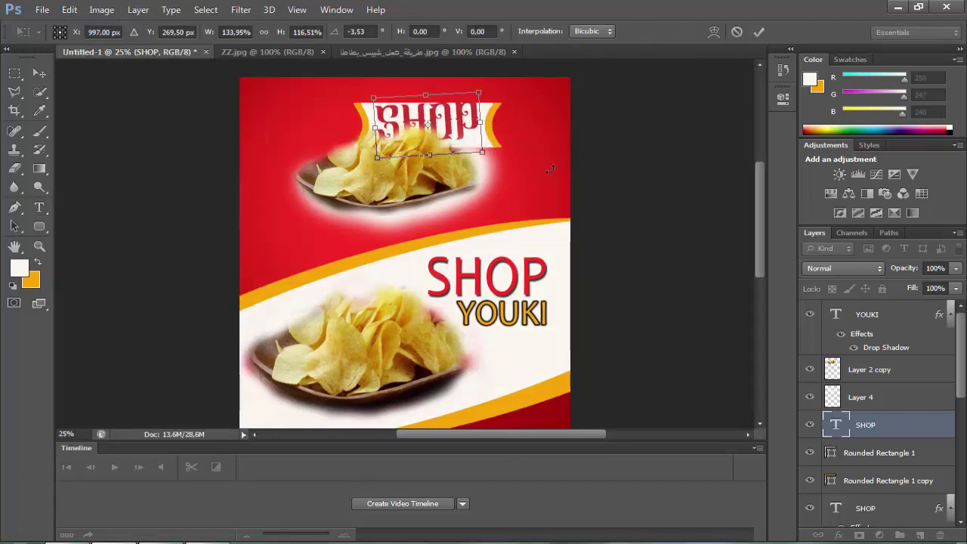
key("Return")
left_click(906, 451)
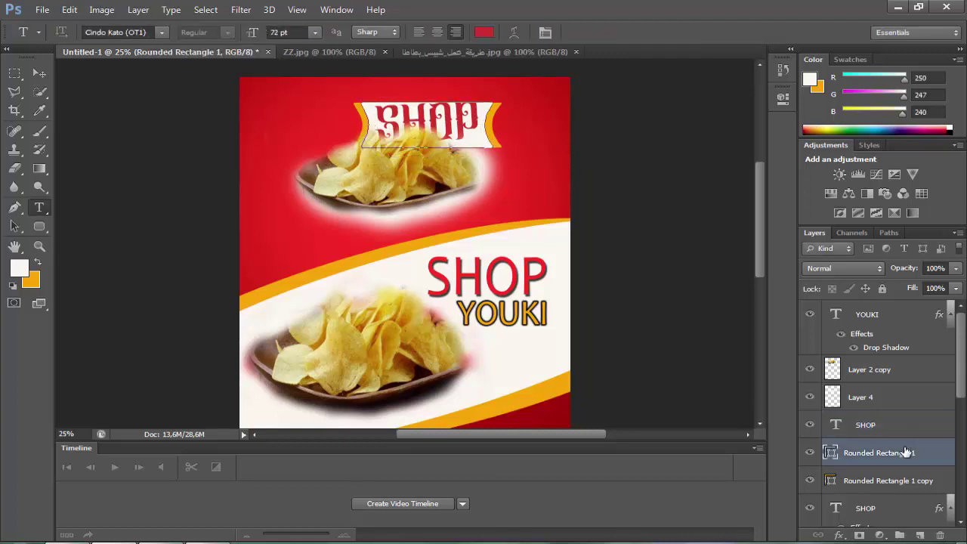
left_click(891, 431)
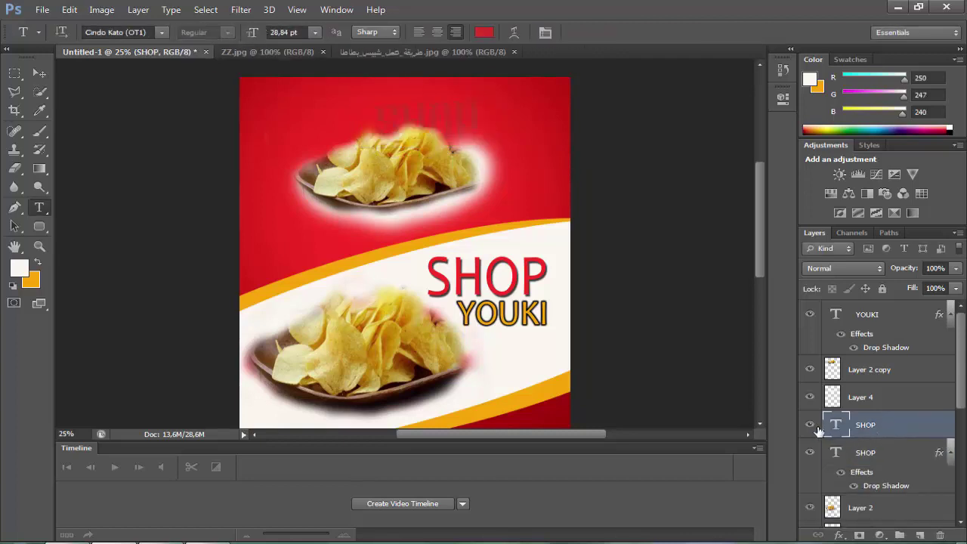
Step: Reposition and widen the faint SHOP text, placing its layer above Layer 2 copy
key("v")
left_click_drag(442, 95, 363, 83)
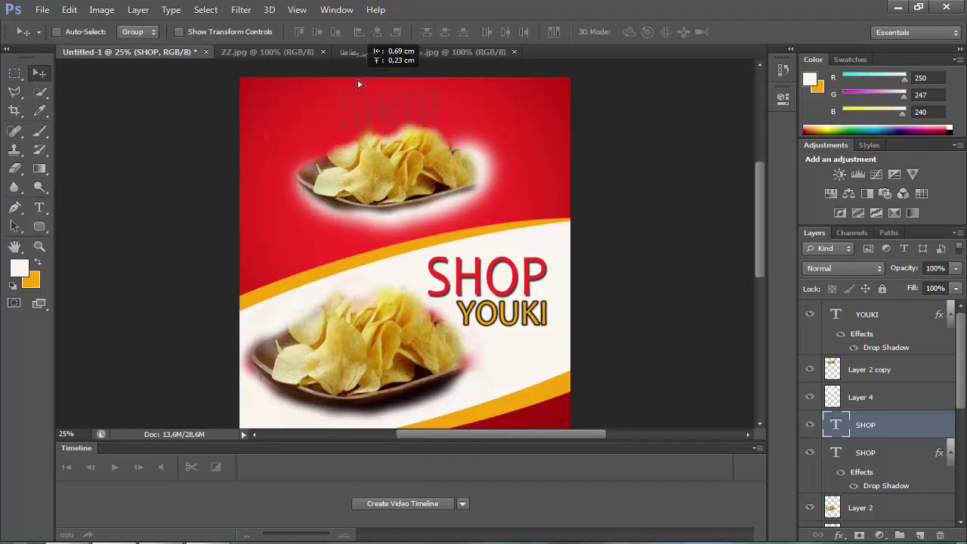
left_click(43, 9)
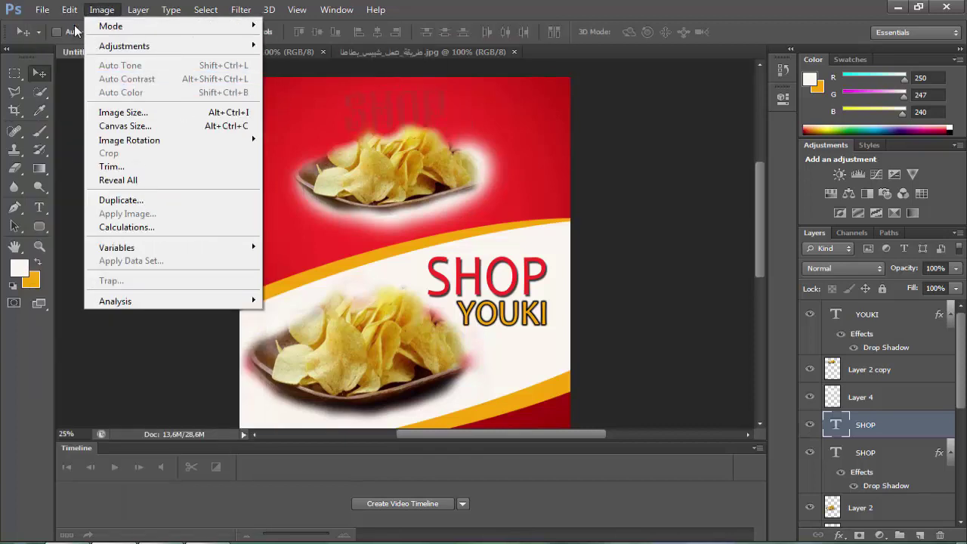
left_click(113, 266)
left_click_drag(465, 155, 483, 133)
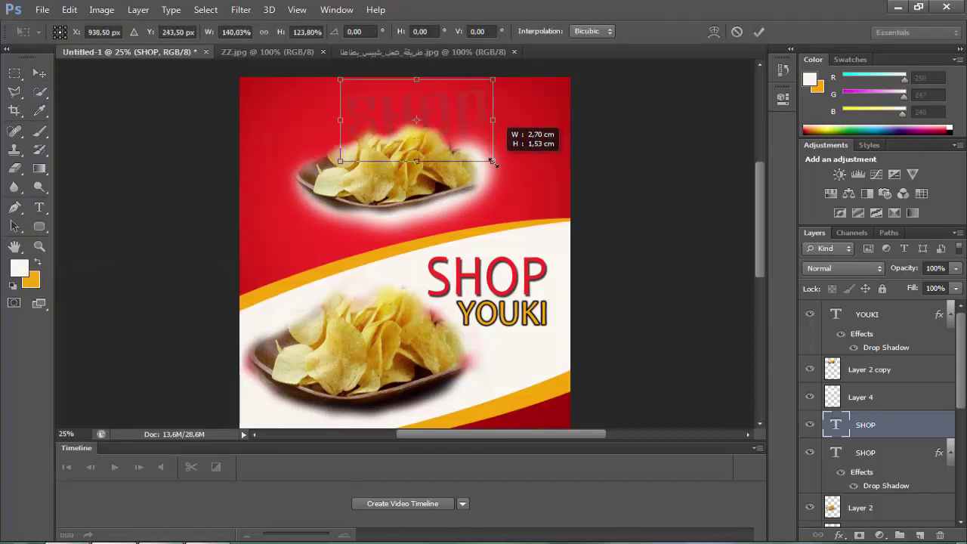
left_click_drag(436, 109, 436, 130)
key("Return")
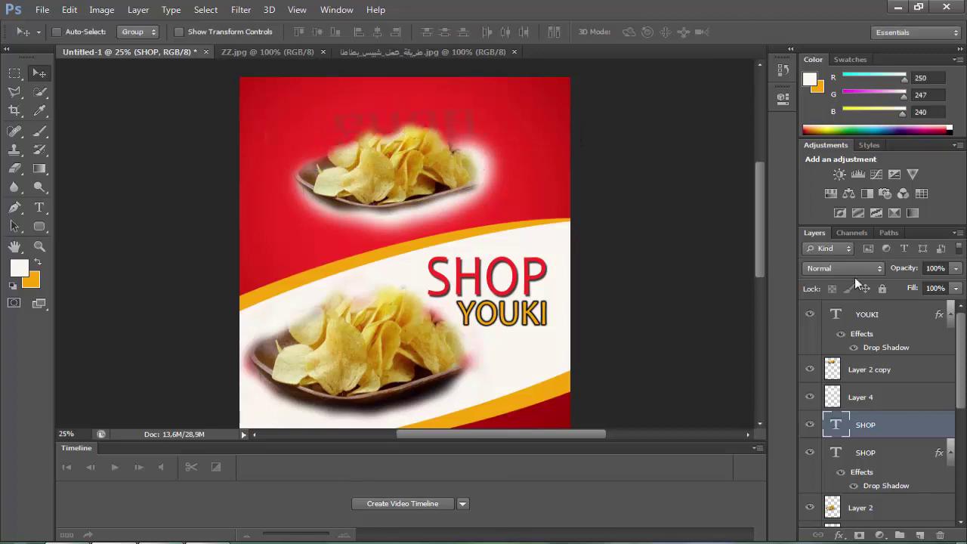
left_click_drag(868, 427, 872, 368)
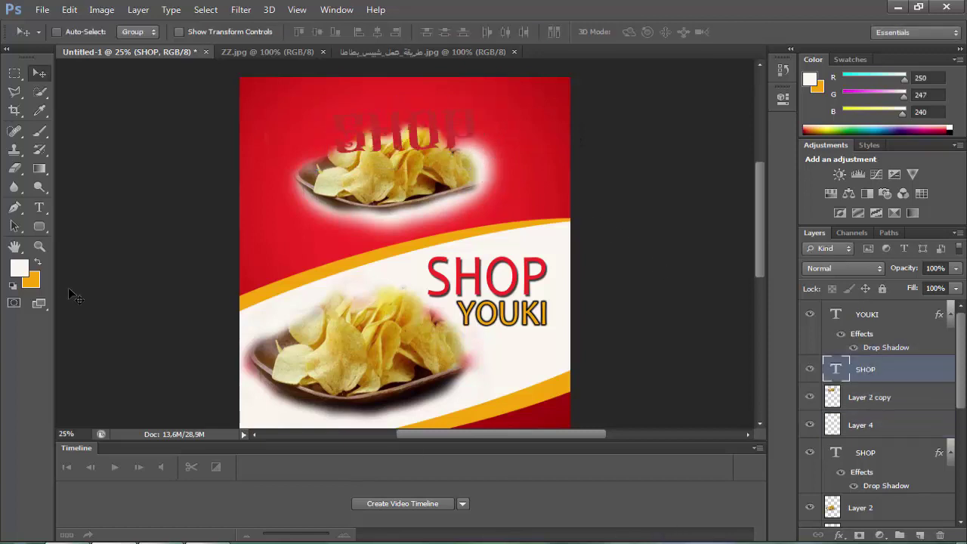
Step: Make the SHOP text white and nudge it down-left
key("t")
double_click(401, 132)
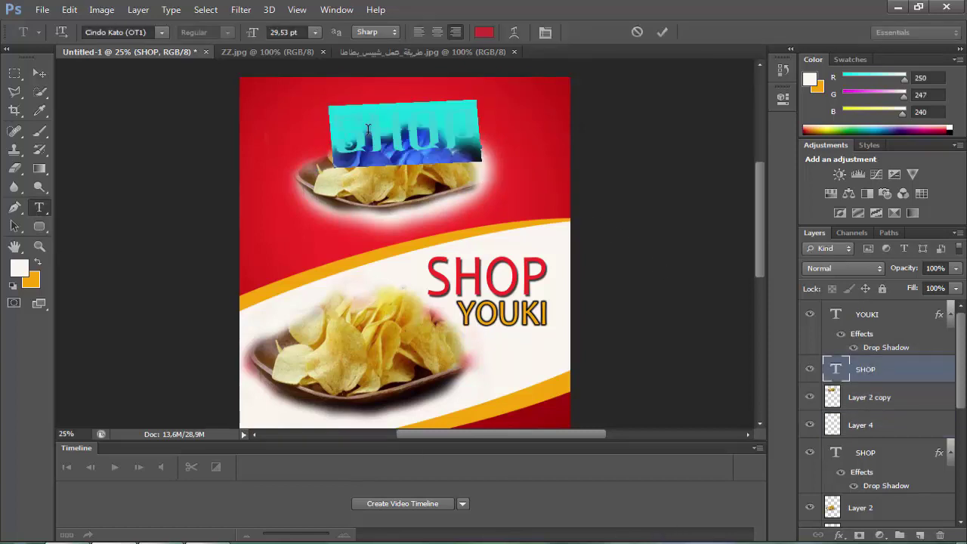
left_click(36, 263)
key("ctrl+Return")
key("v")
left_click_drag(365, 95, 355, 108)
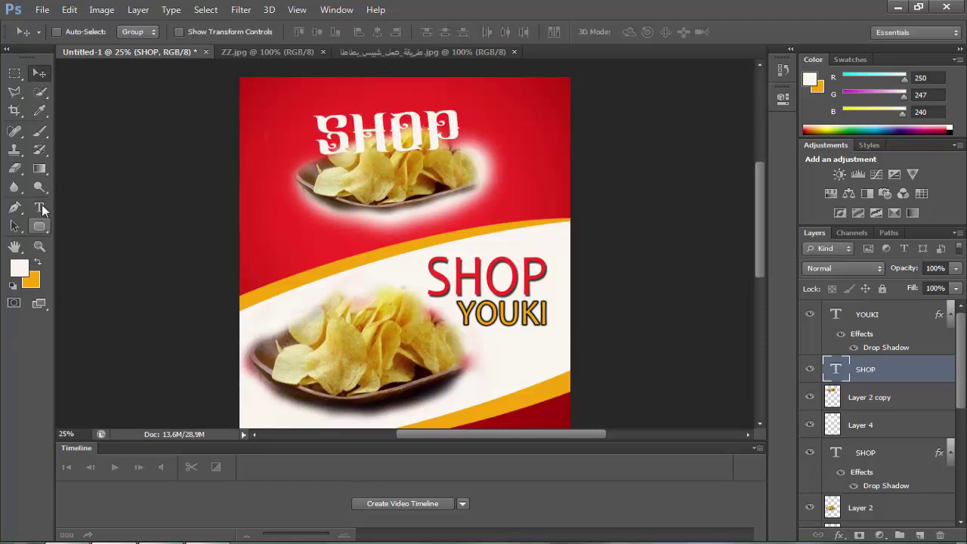
Step: Try Cinematic English and Clobot Inline fonts, then enlarge and tilt the SHOP text
left_click(40, 207)
double_click(385, 132)
left_click(129, 32)
key("Down")
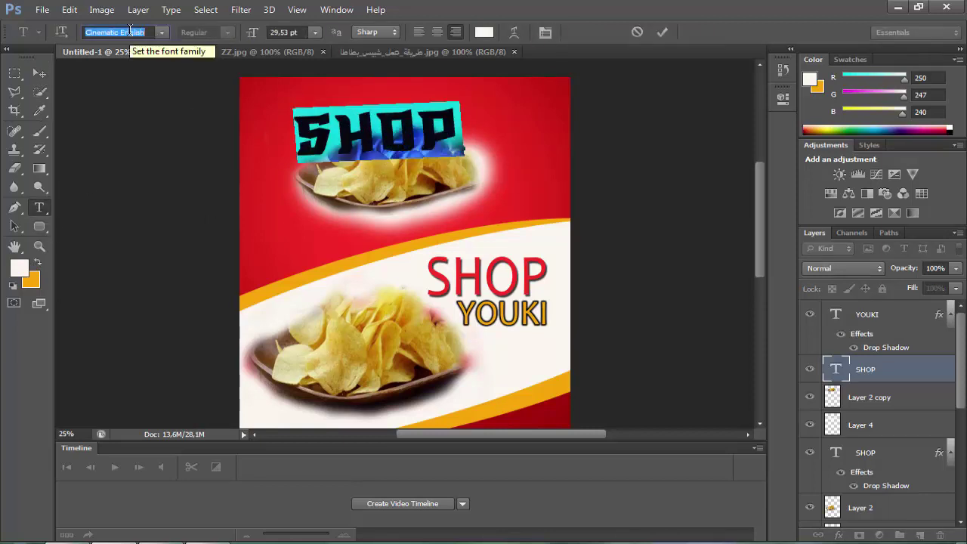
key("Down")
left_click(70, 9)
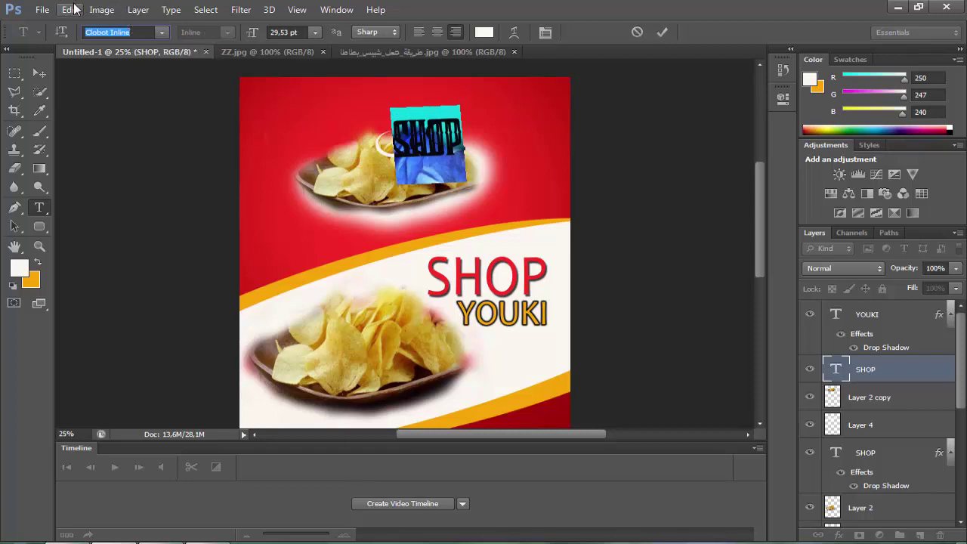
left_click(143, 274)
mouse_move(468, 184)
left_mouse_down()
mouse_move(541, 232)
mouse_move(408, 155)
left_mouse_up()
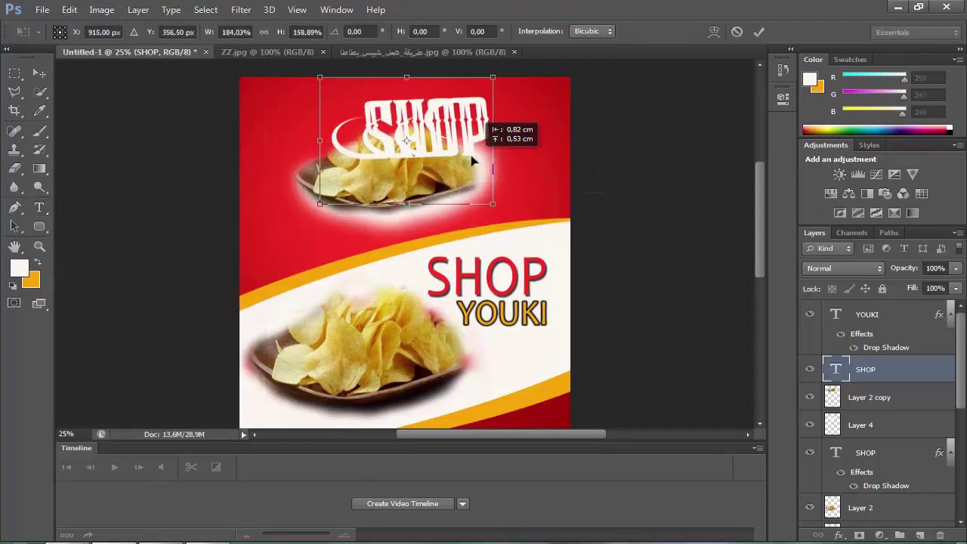
left_click_drag(586, 113, 596, 124)
key("Return")
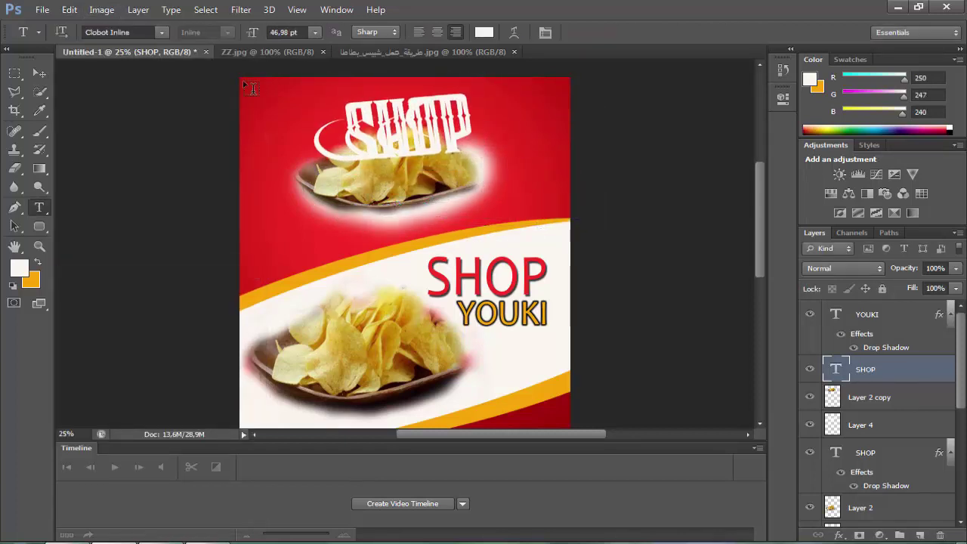
Step: Switch SHOP to Colonna MT and shrink it, shifting it up-right
double_click(408, 136)
left_click(136, 32)
key("Down")
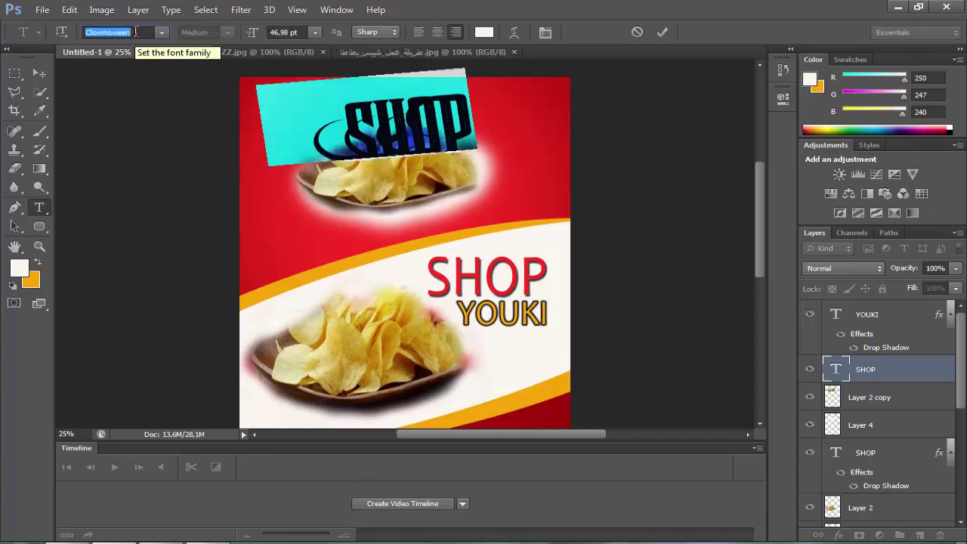
key("Down")
key("Down")
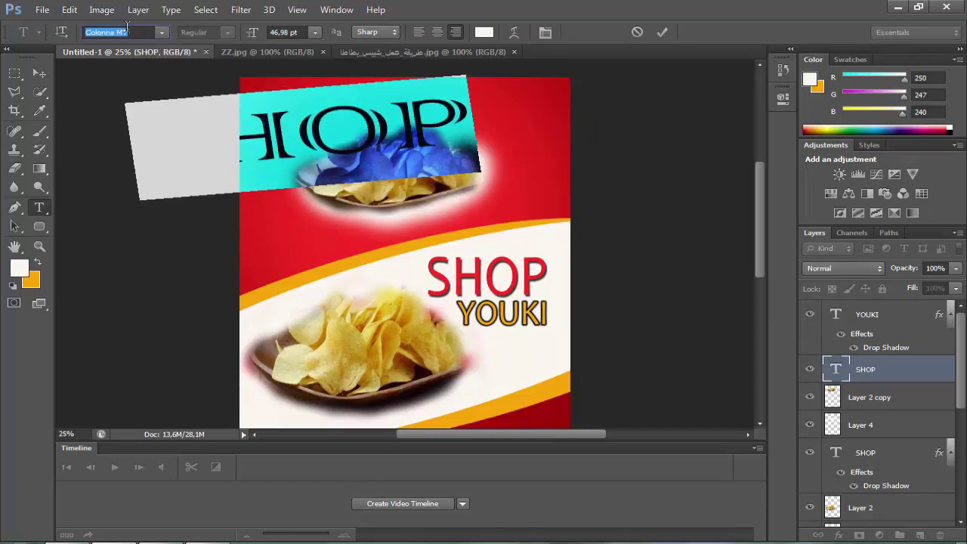
left_click(69, 9)
left_click(113, 274)
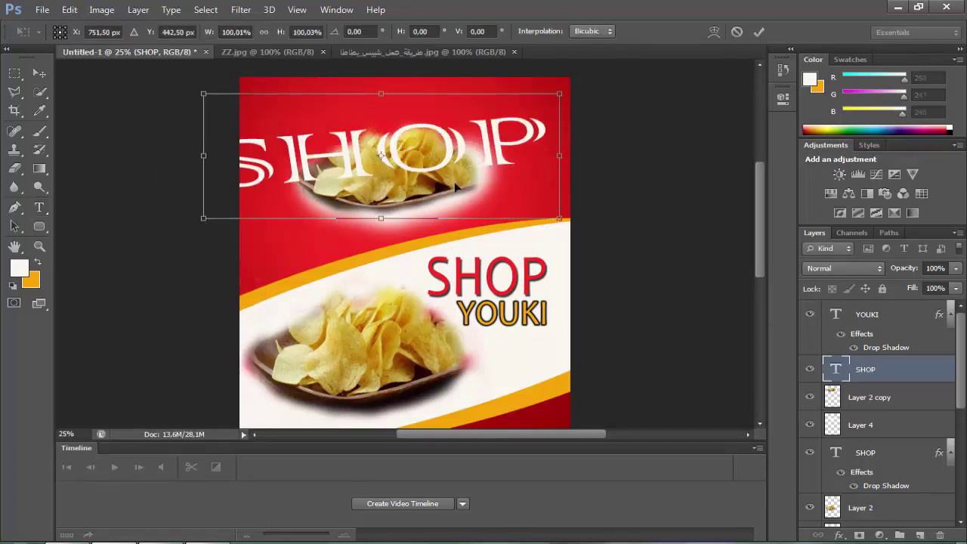
mouse_move(560, 215)
left_mouse_down()
mouse_move(425, 151)
mouse_move(498, 171)
mouse_move(492, 139)
left_mouse_up()
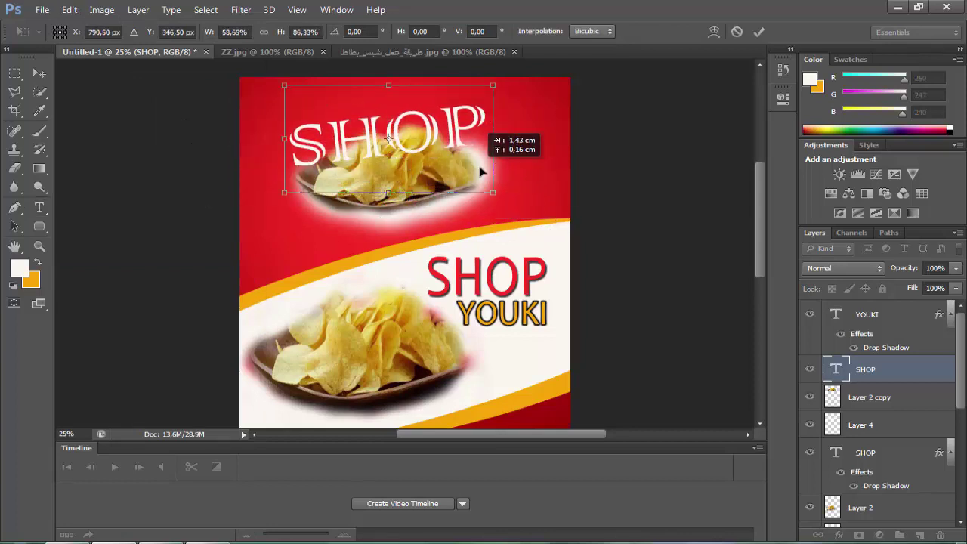
key("Return")
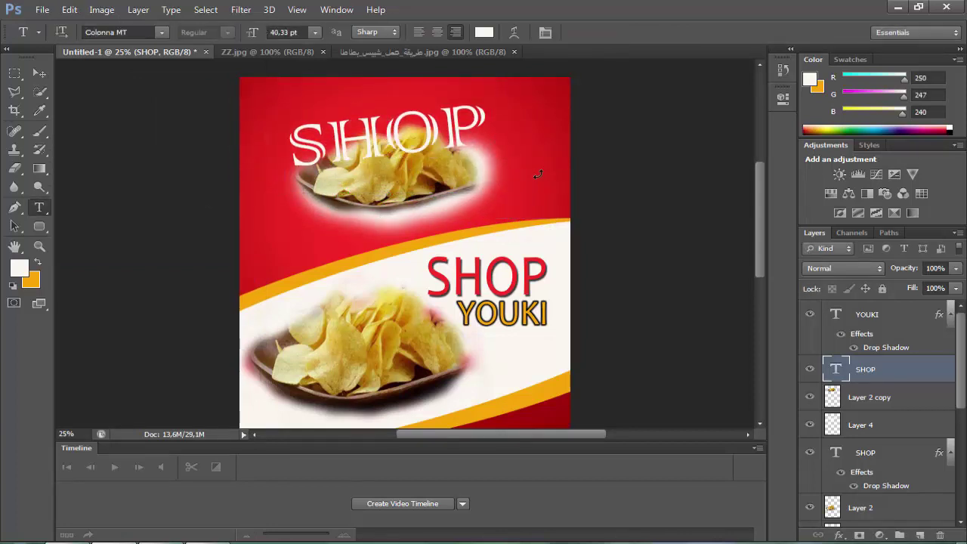
Step: Cycle through further fonts for SHOP, then move the white title over the top bowl
double_click(458, 149)
key("Down")
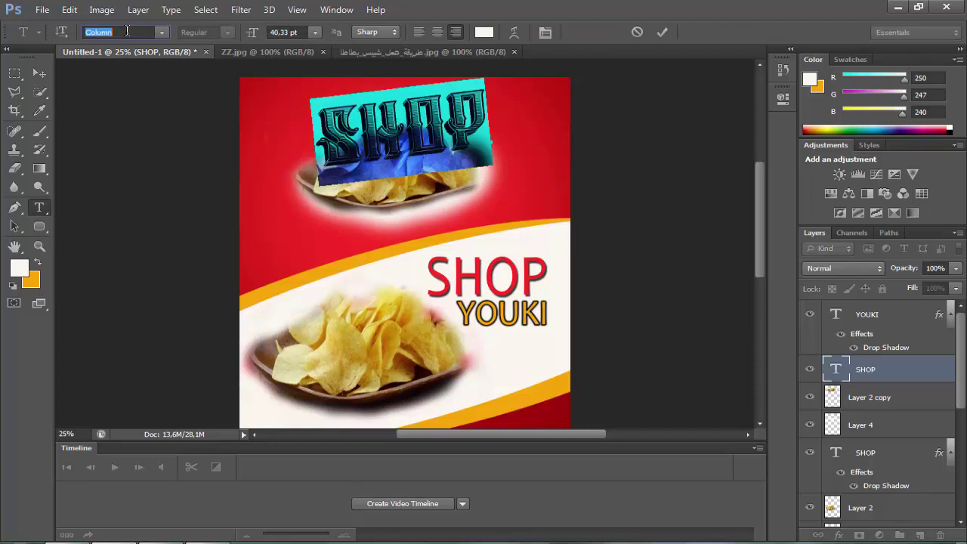
key("Down")
key("Down")
key("Down")
key("Down")
key("Down")
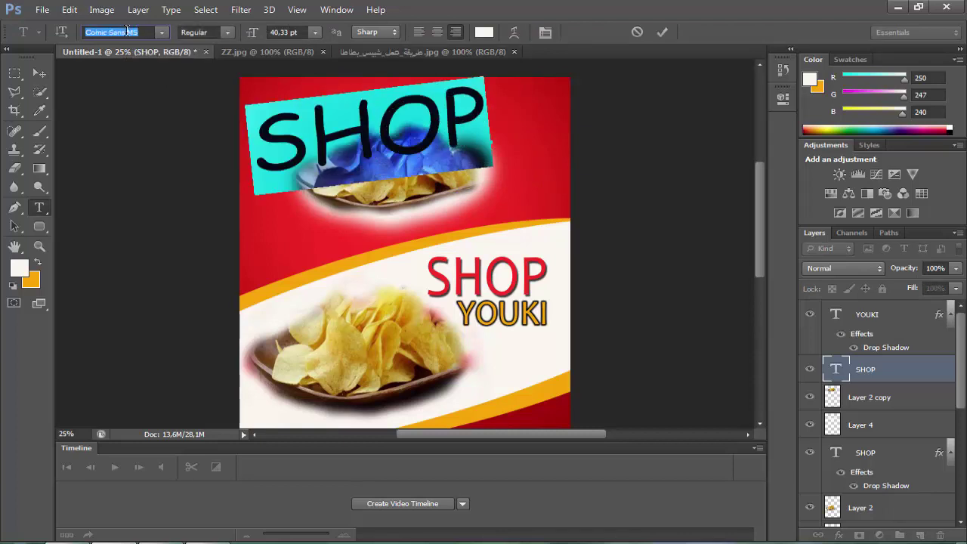
key("Up")
left_click(38, 74)
left_click_drag(408, 110, 377, 121)
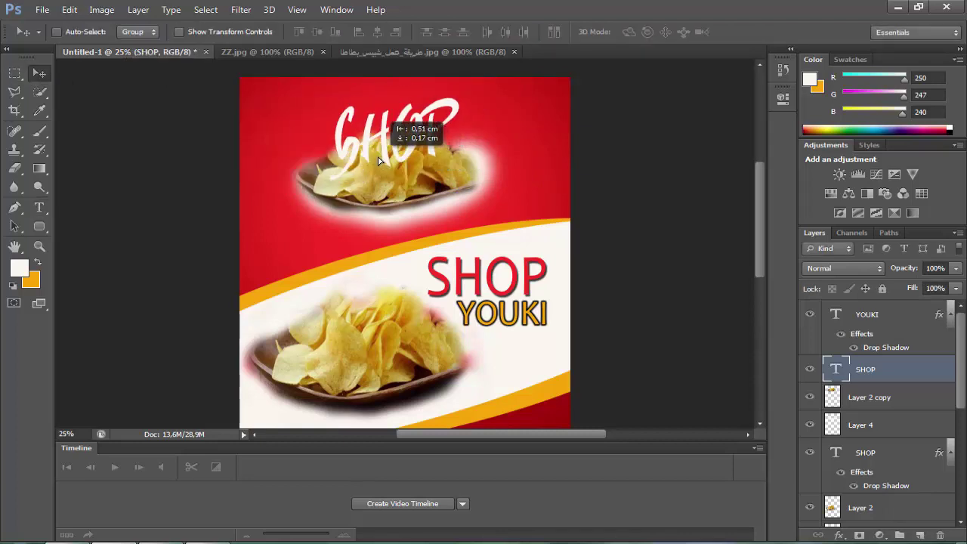
Step: Give the SHOP title a Drop Shadow with increased distance
left_click(838, 535)
left_click(833, 521)
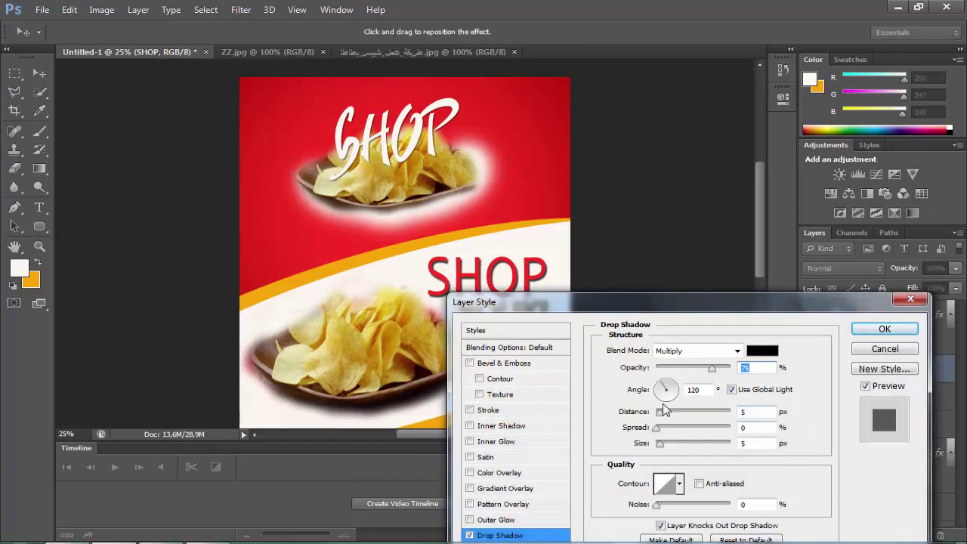
left_click_drag(691, 412, 680, 411)
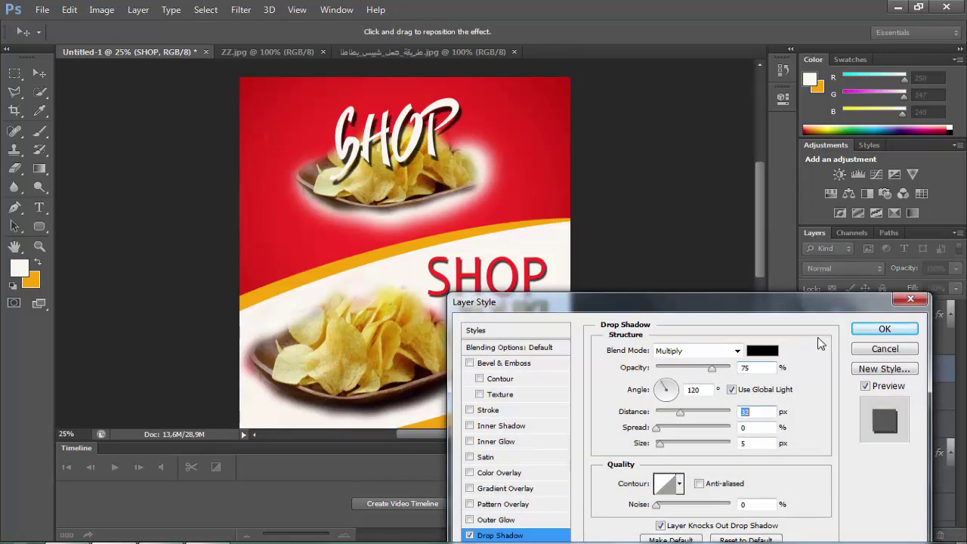
left_click(882, 329)
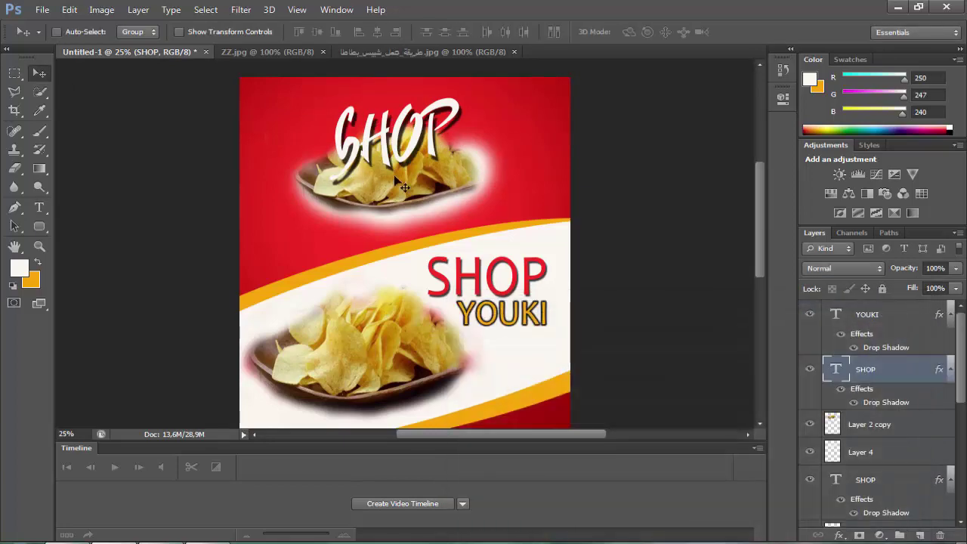
left_click(39, 208)
Step: Restyle the red SHOP in a new font and stretch it wider across the banner
double_click(484, 278)
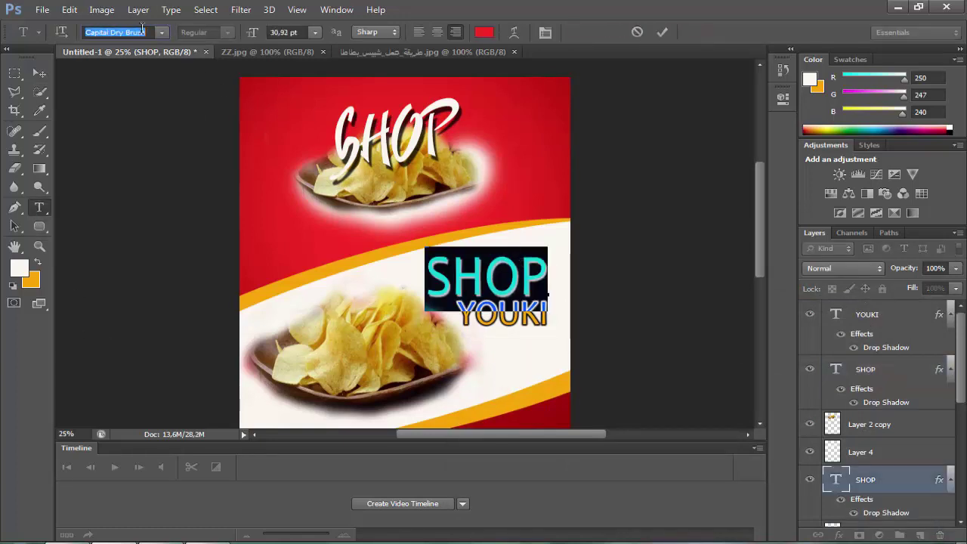
key("Down")
key("Down")
key("Down")
key("Down")
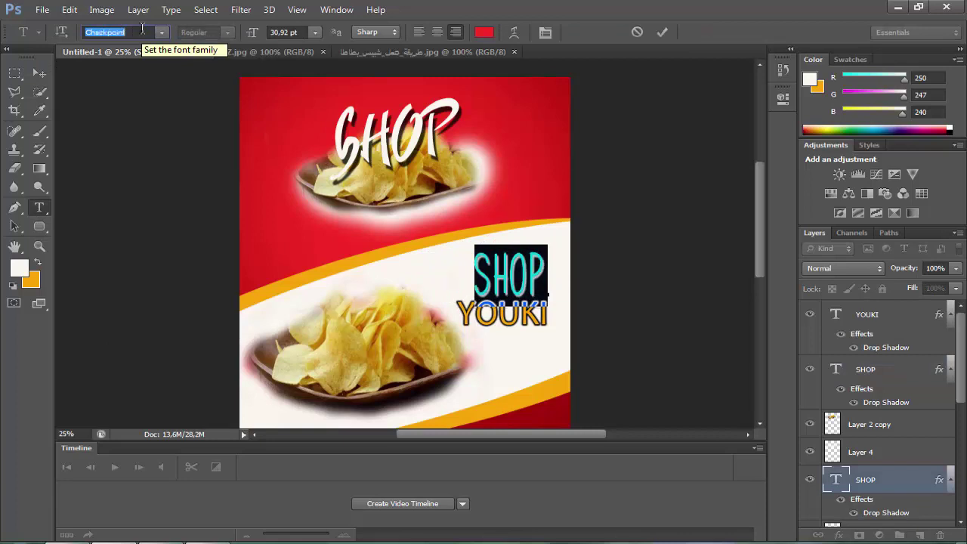
key("Down")
key("Down")
left_click(68, 9)
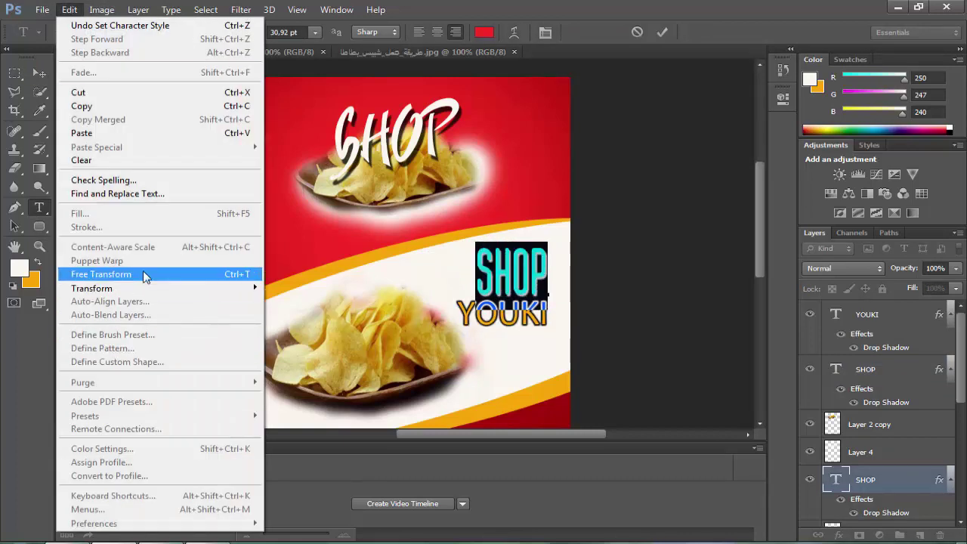
left_click(142, 274)
mouse_move(547, 271)
left_mouse_down()
mouse_move(583, 277)
mouse_move(511, 285)
mouse_move(575, 278)
mouse_move(524, 297)
left_mouse_up()
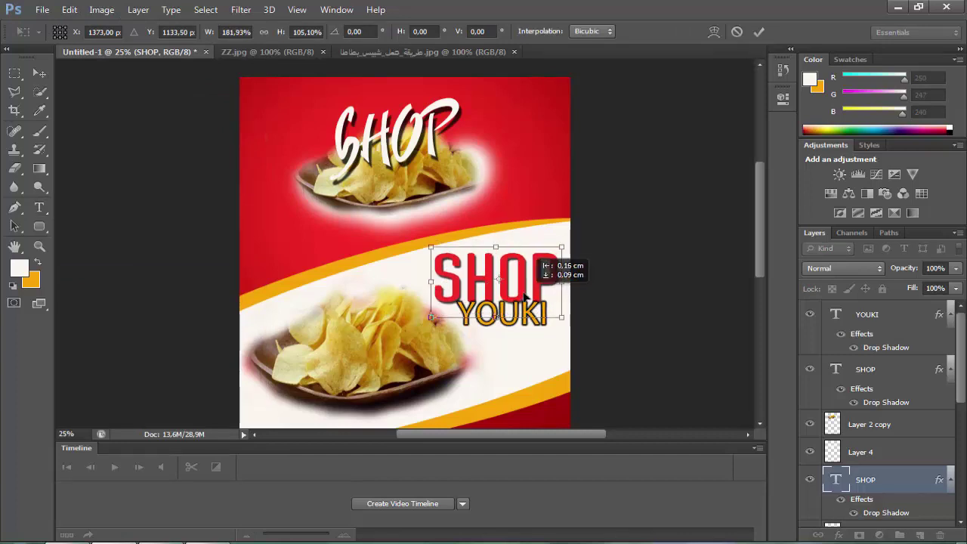
key("Return")
Step: Change the YOUKI text to a different script font
double_click(503, 312)
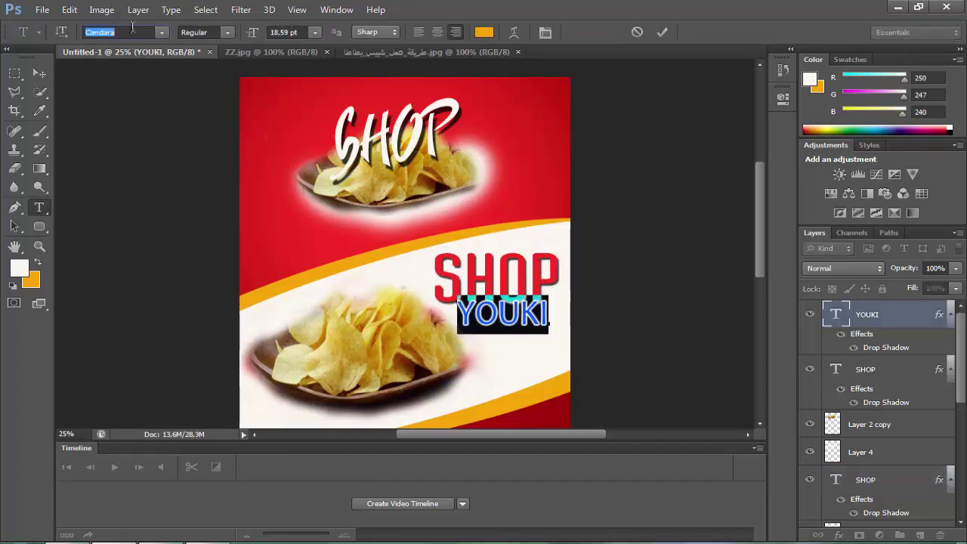
key("Down")
key("Down")
key("Down")
key("Down")
key("Down")
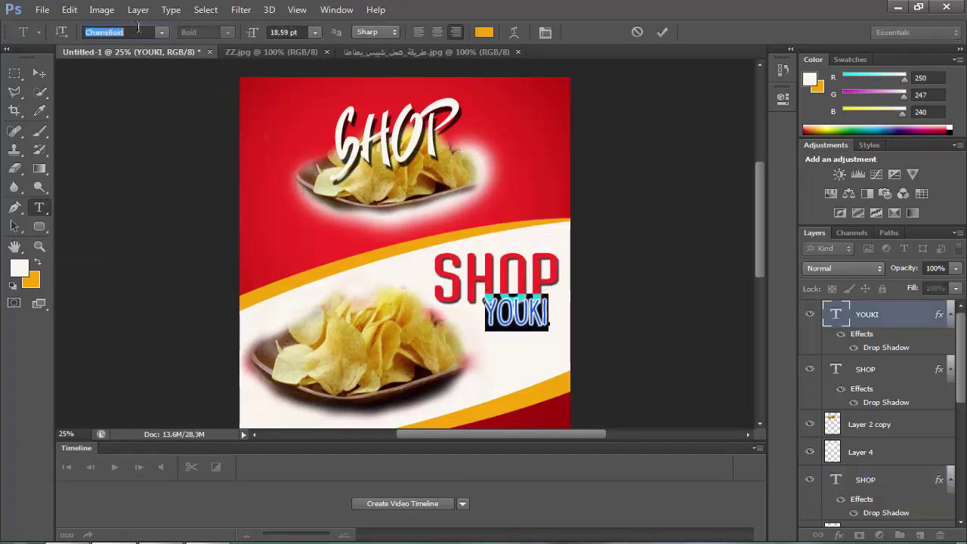
key("Down")
key("Down")
key("Down")
key("Down")
left_click(39, 72)
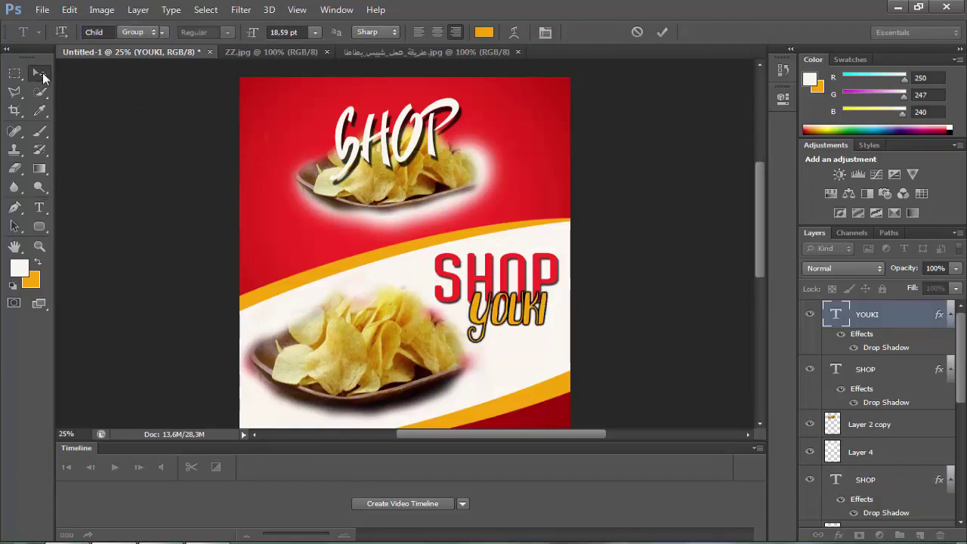
scroll(634, 432, "down", 2)
Step: Move YOUKI under SHOP, then add the 2.jpg light burst and enlarge it over the poster
scroll(635, 427, "down", 1)
left_click_drag(635, 427, 636, 338)
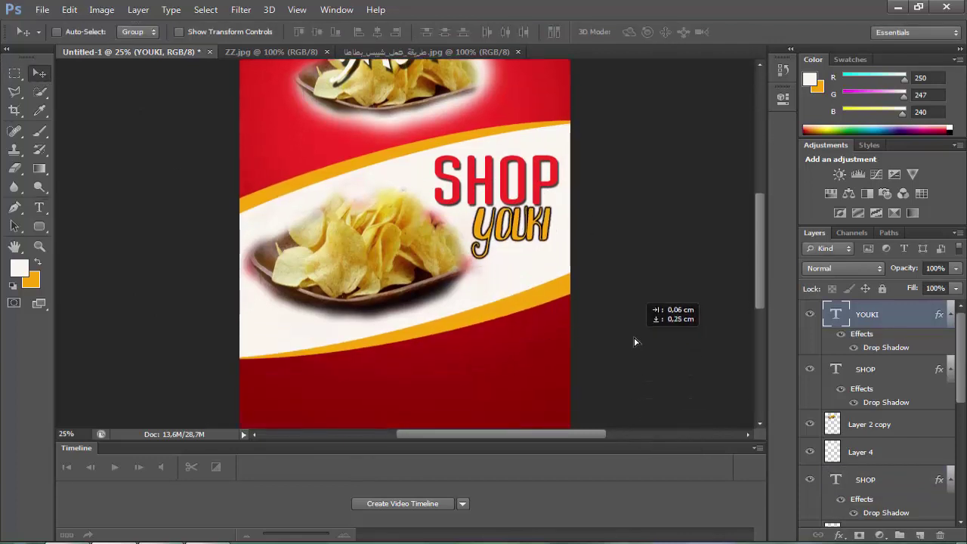
scroll(636, 338, "up", 2)
scroll(632, 337, "up", 1)
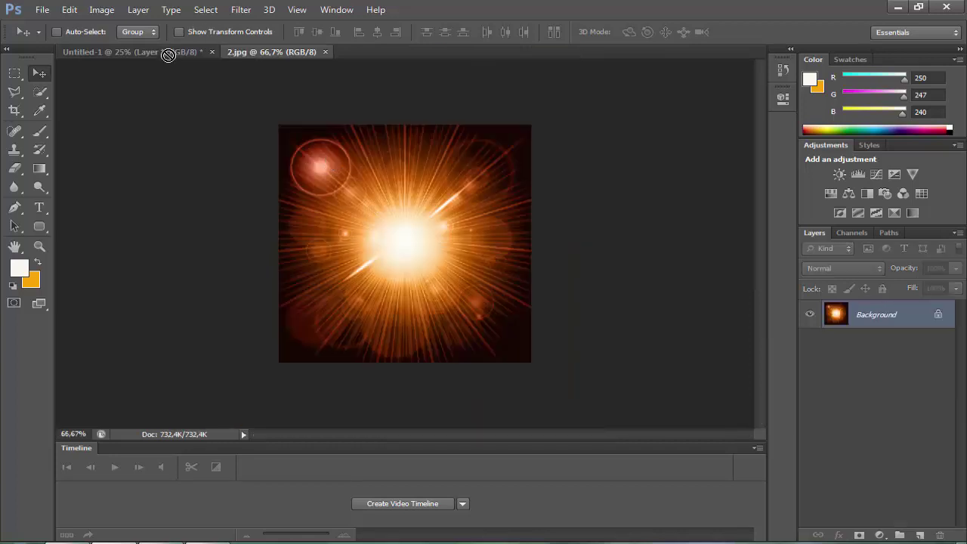
left_click(69, 9)
mouse_move(168, 55)
left_mouse_down()
mouse_move(306, 139)
mouse_move(602, 355)
left_mouse_up()
left_click(101, 274)
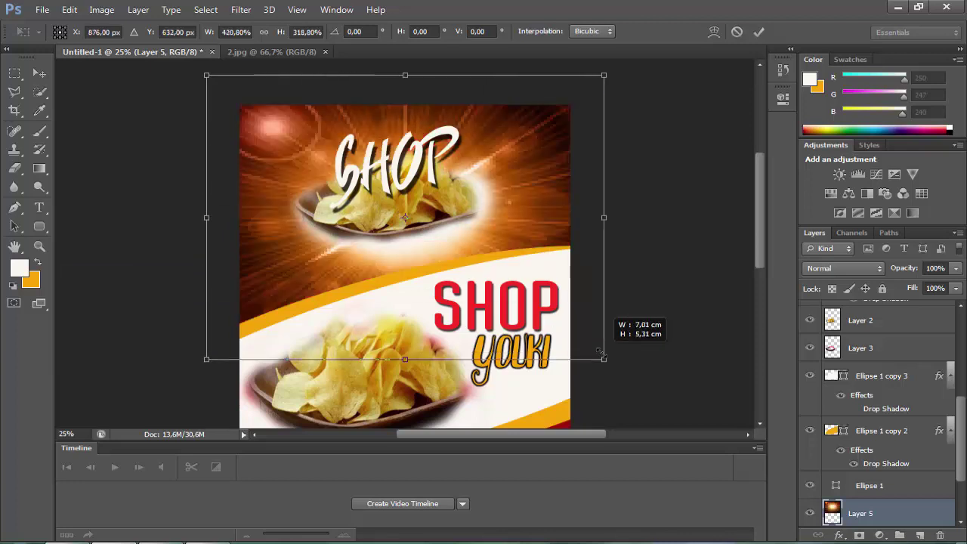
key("Return")
scroll(581, 363, "down", 1)
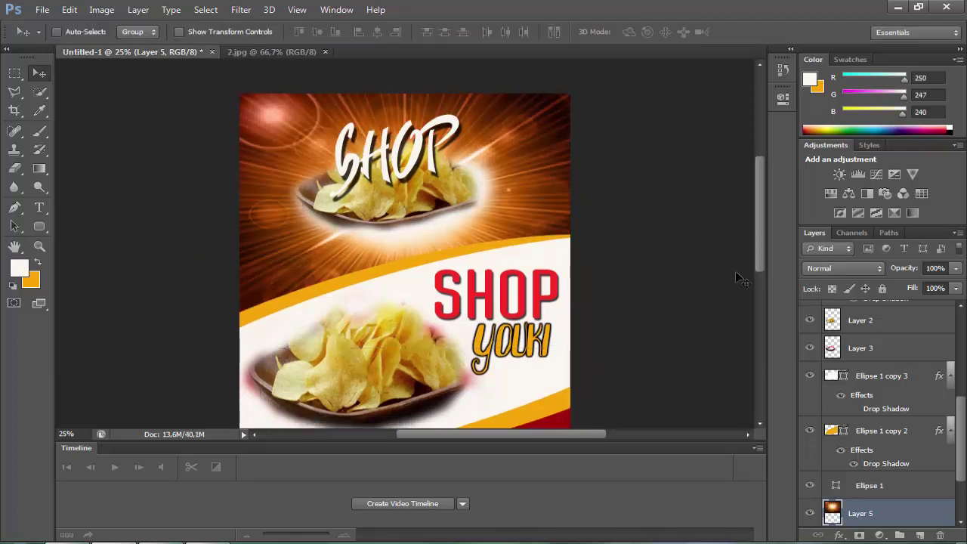
Step: Try Soft Light and other blend modes on light-burst Layer 5, settling on Luminosity
left_click(846, 273)
left_click(825, 179)
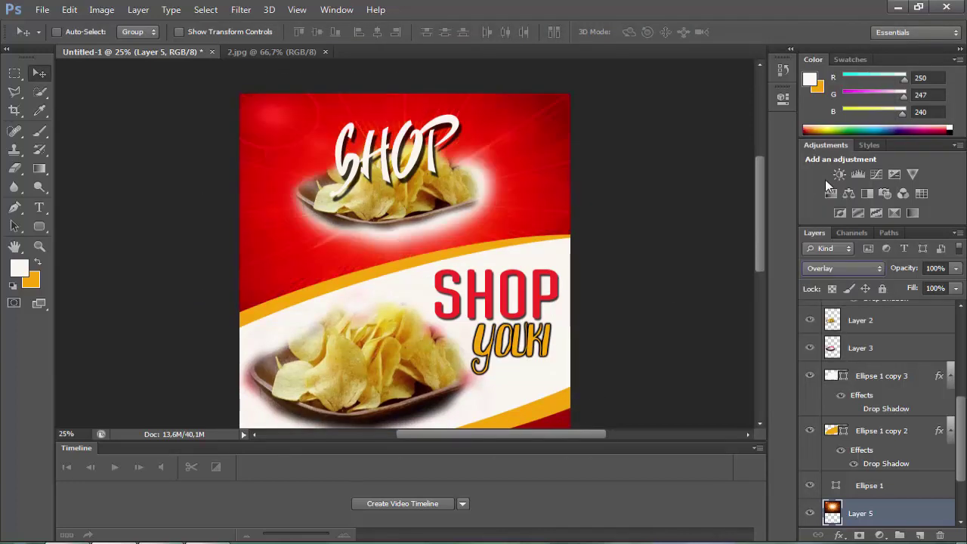
key("Down")
key("Down")
key("Down")
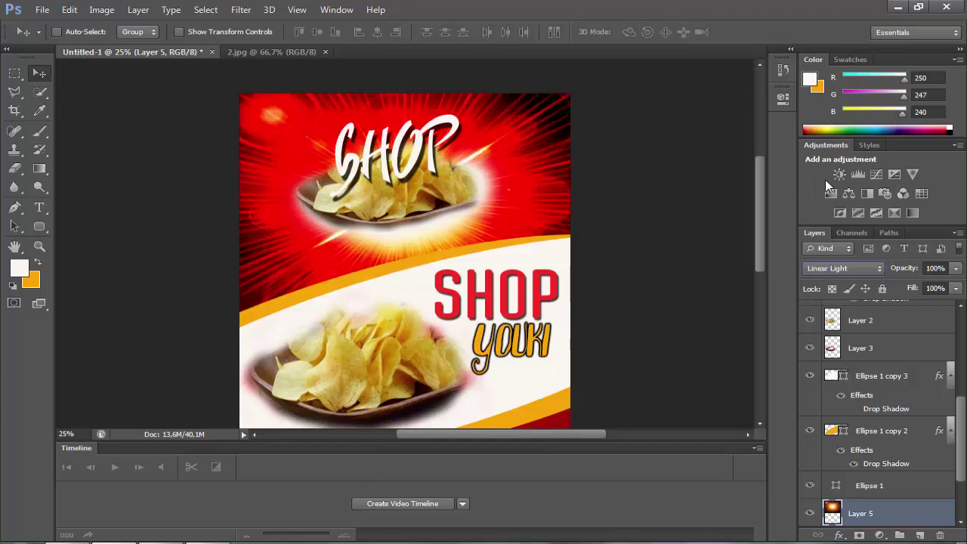
key("Down")
key("Down")
key("Down")
key("Down")
key("Down")
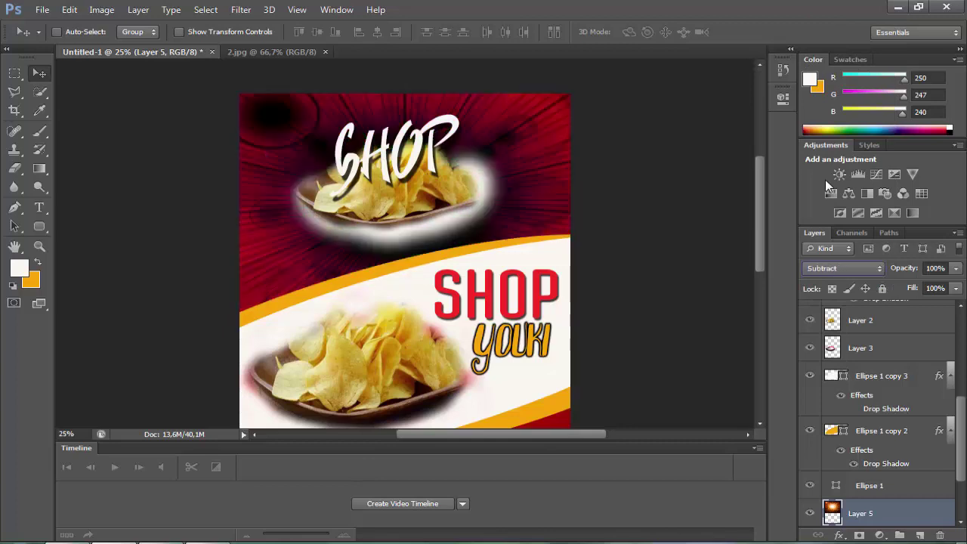
key("Down")
left_click(826, 248)
left_click(845, 267)
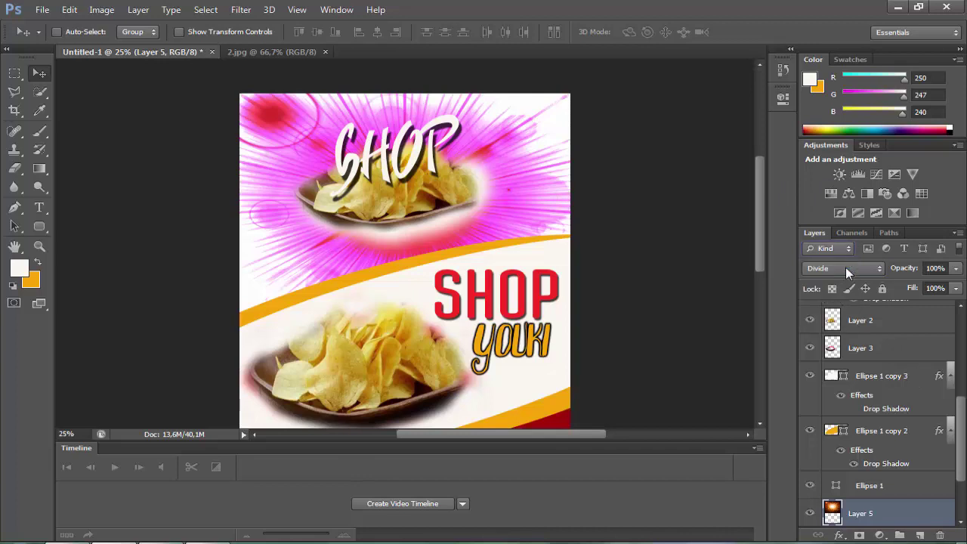
left_click(845, 268)
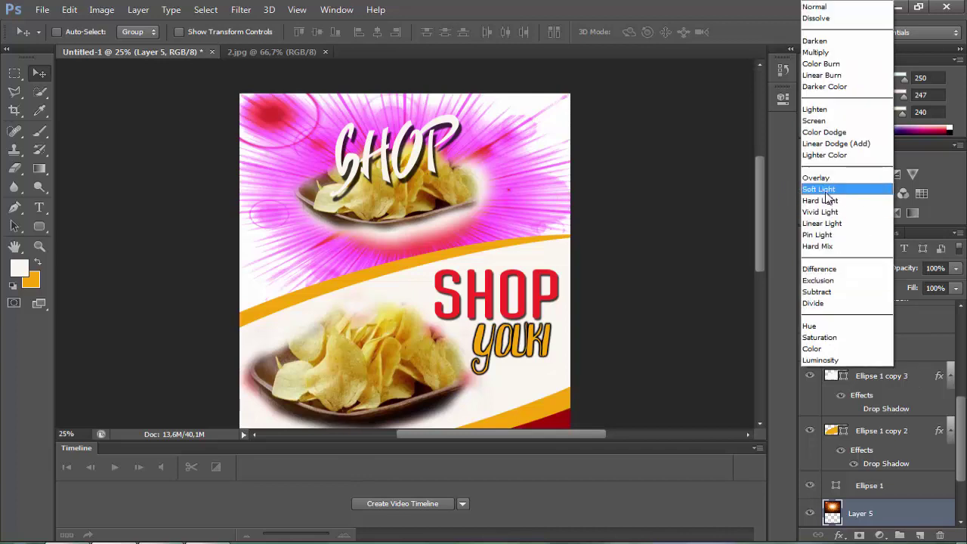
left_click(854, 361)
scroll(802, 316, "down", 3)
left_click_drag(759, 255, 762, 304)
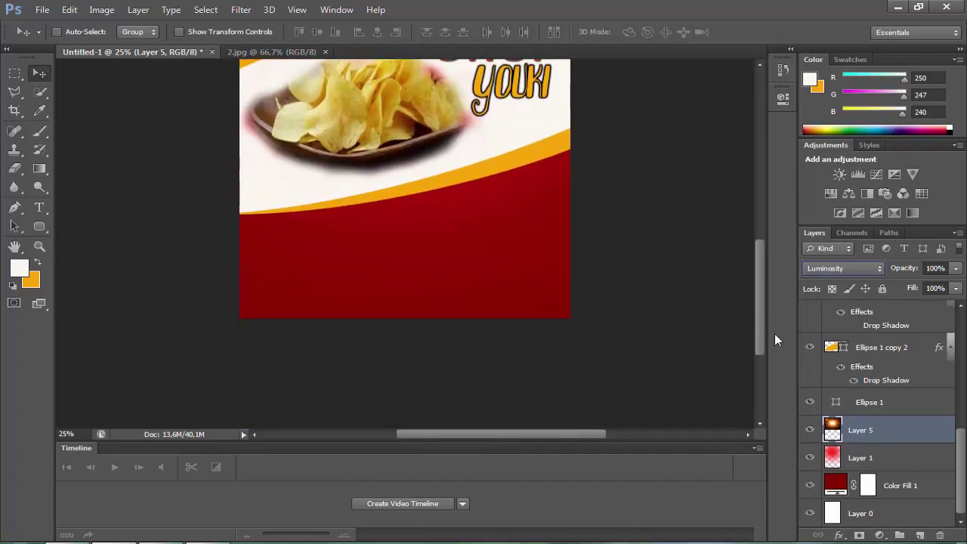
Step: Duplicate Layer 5 and Layer 1, stack the copies below Layer 1, and move them into the bottom red area
right_click(872, 432)
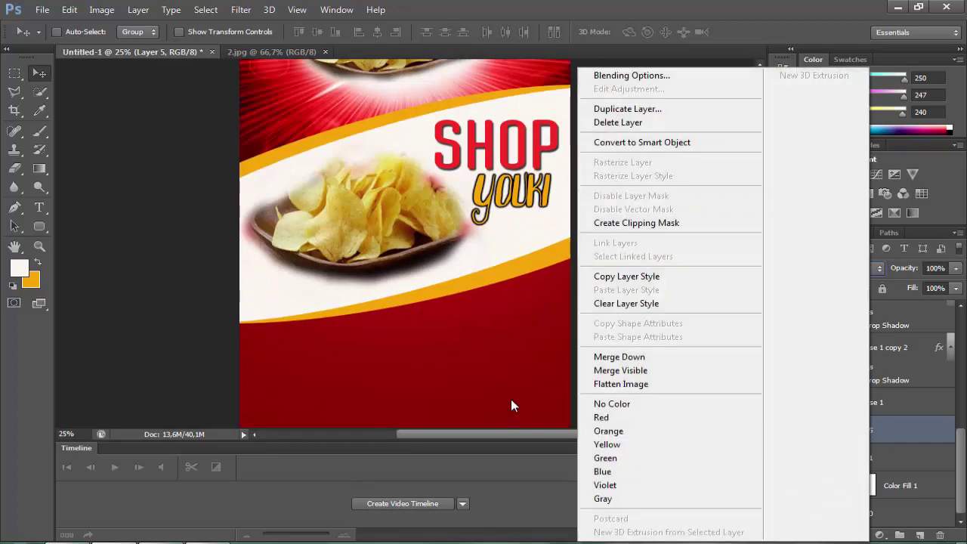
left_click(516, 364)
left_click_drag(759, 304, 756, 307)
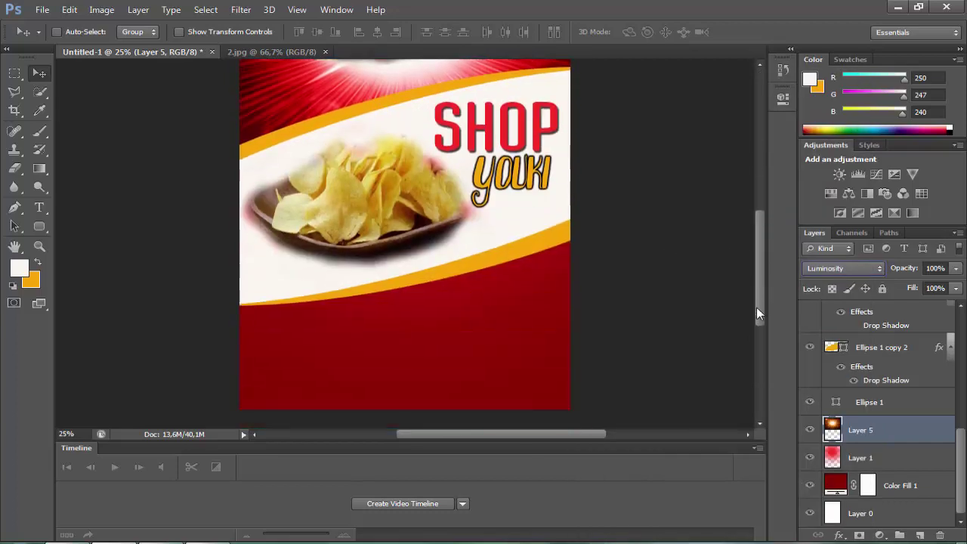
left_click(852, 459, "shift")
right_click(852, 458)
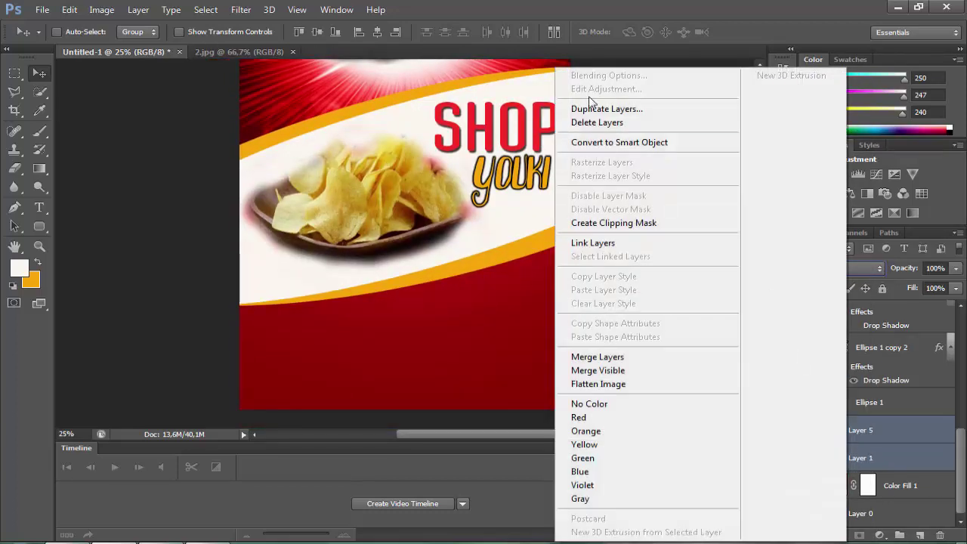
left_click(650, 104)
left_click(615, 168)
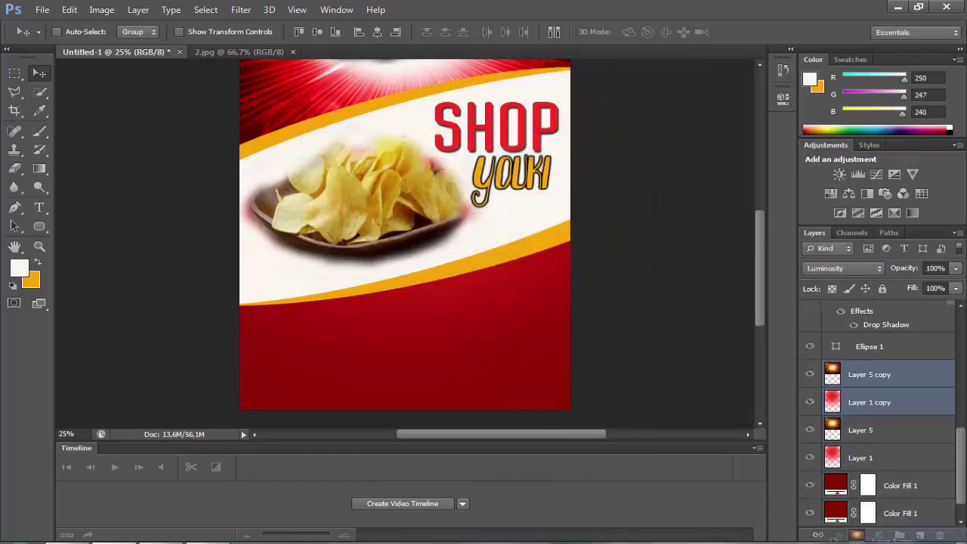
left_click_drag(869, 402, 863, 467)
left_click_drag(491, 136, 538, 297)
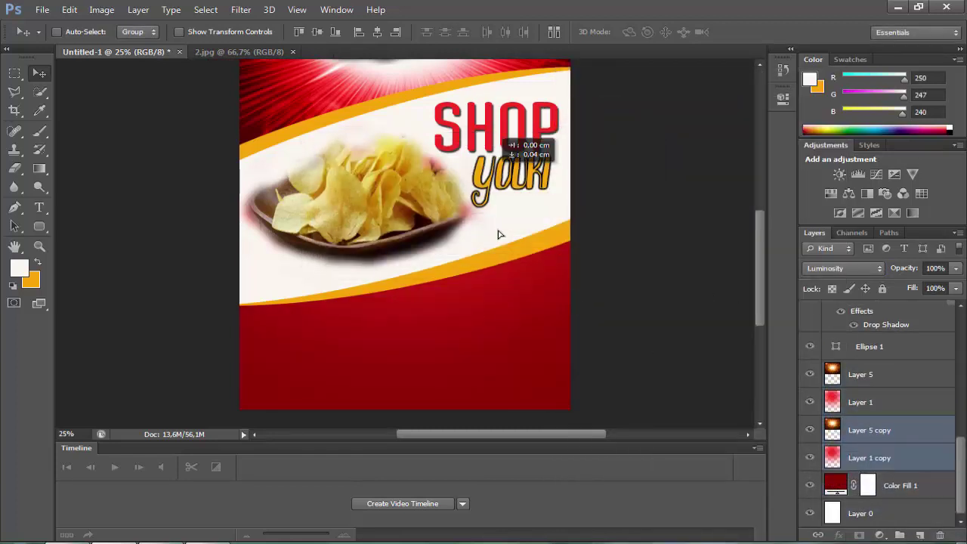
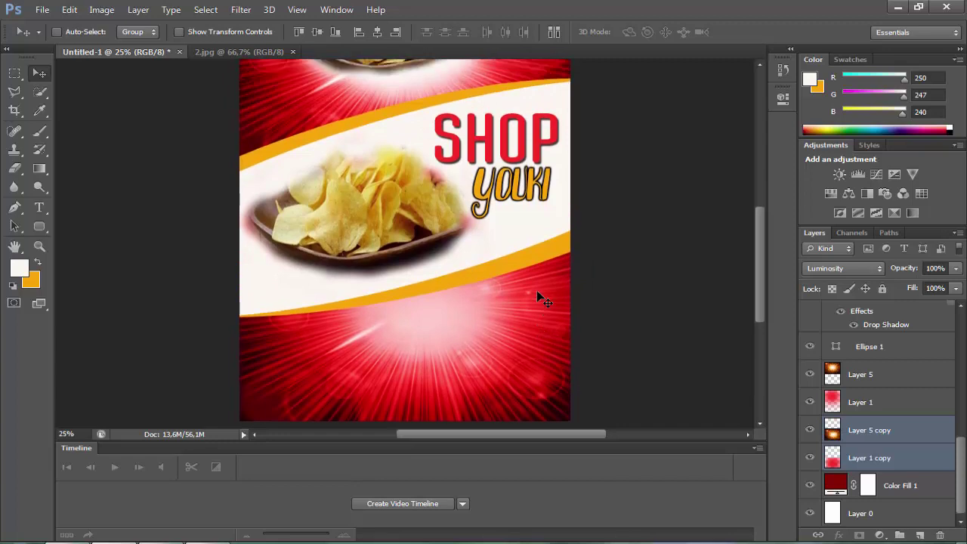
Step: Place the 22Z.jpg chips photo into the poster and enlarge it over the bottom
scroll(538, 297, "up", 3)
scroll(539, 296, "down", 3)
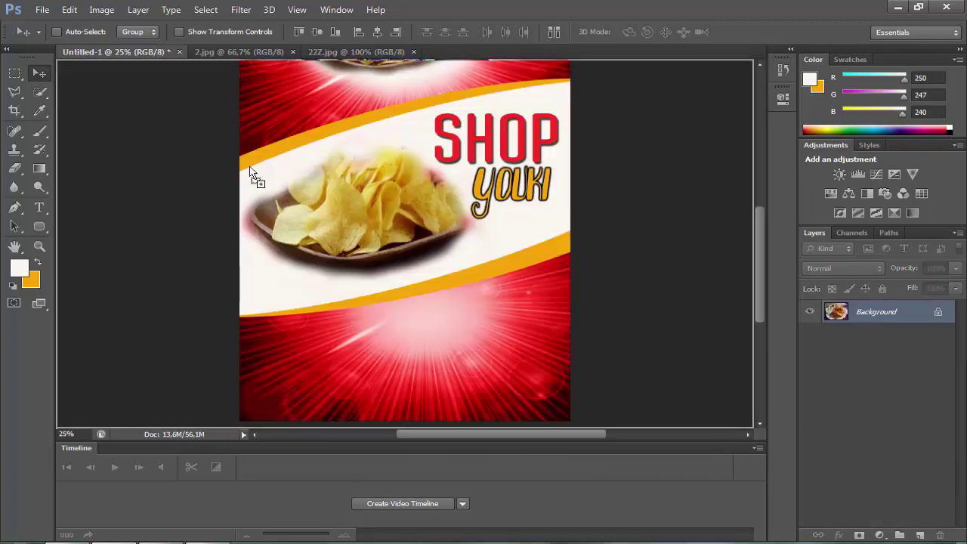
left_click_drag(181, 52, 393, 344)
left_click(68, 9)
left_click(100, 274)
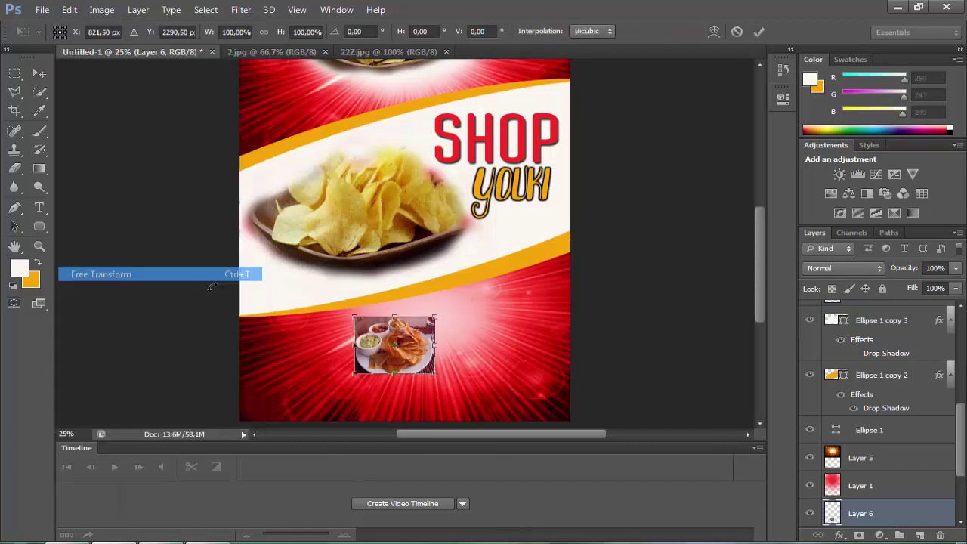
left_click_drag(434, 374, 640, 357)
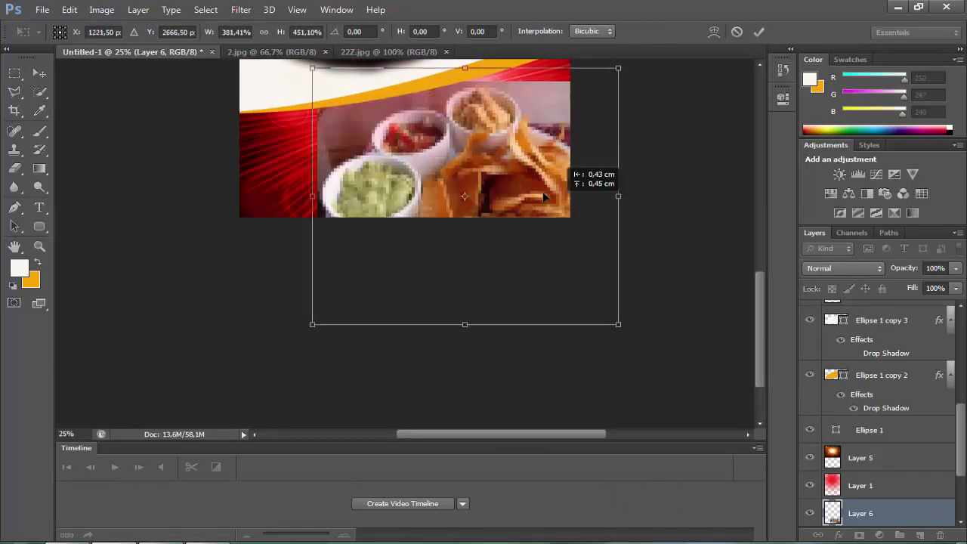
mouse_move(574, 227)
left_mouse_down()
mouse_move(542, 191)
mouse_move(545, 179)
left_mouse_up()
key("Return")
Step: Set the chips photo layer's blend mode to Linear Burn
scroll(543, 191, "up", 3)
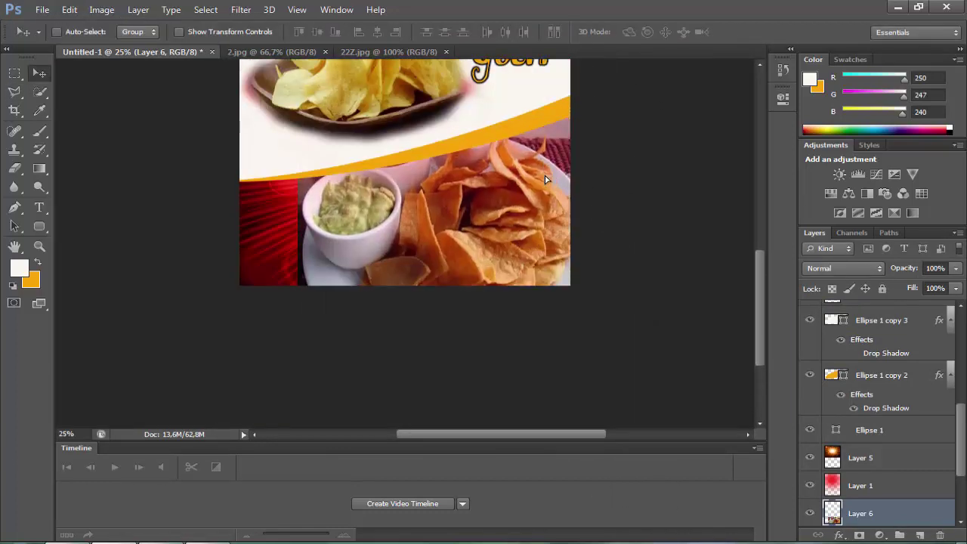
left_click(846, 271)
left_click(818, 71)
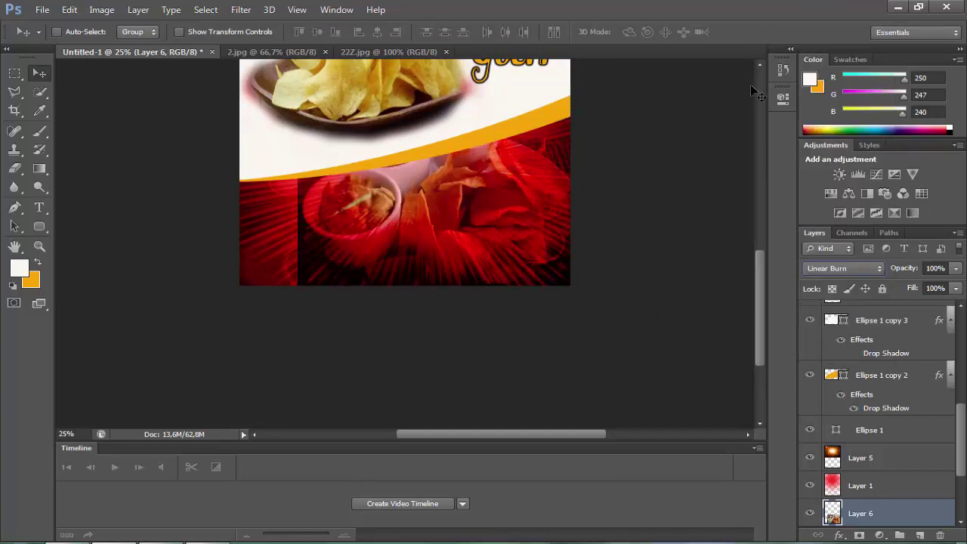
Step: Try Color Burn and Multiply blending, then erase the photo's left part to reveal the sunburst
key("alt+shift+b")
key("shift+minus")
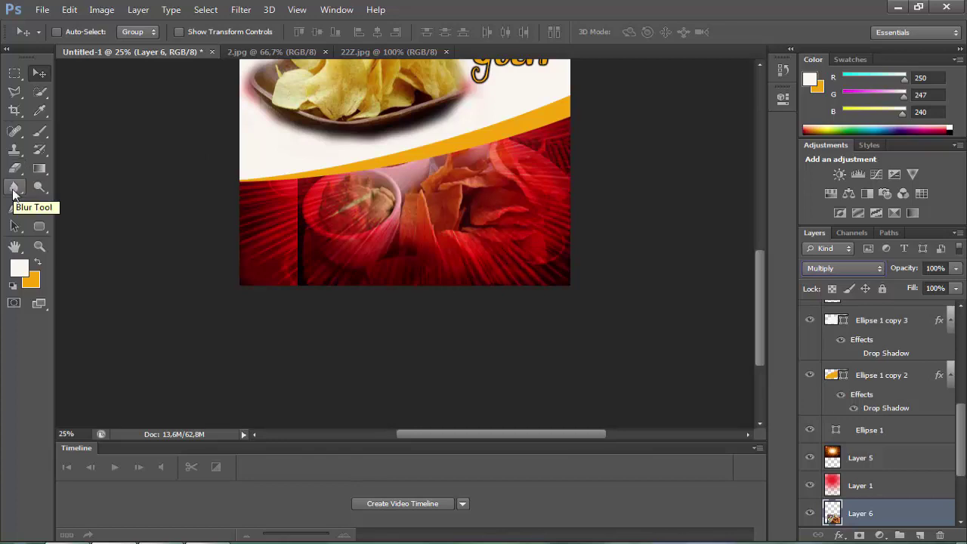
left_click(15, 168)
mouse_move(317, 242)
left_mouse_down()
mouse_move(347, 189)
mouse_move(396, 160)
left_mouse_up()
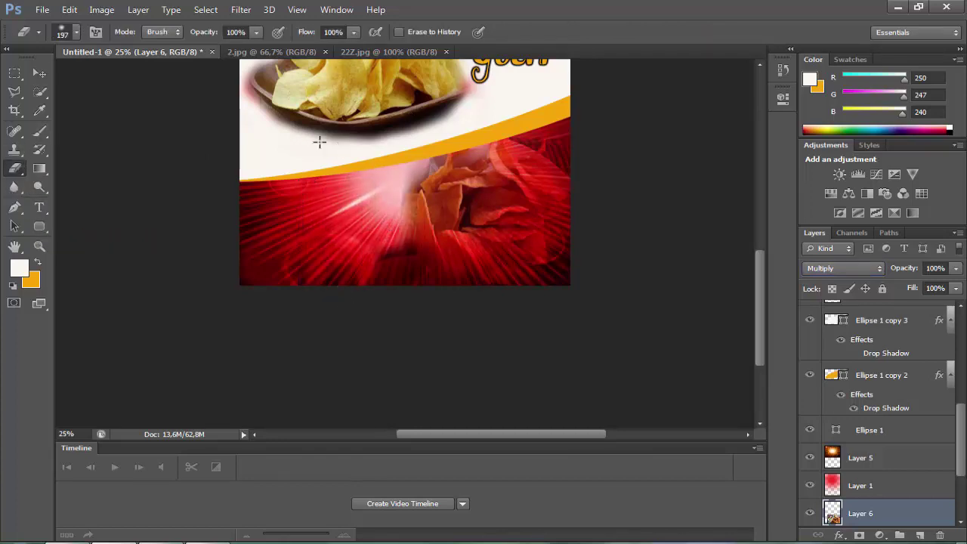
Step: Nudge the chips photo slightly and step through blend modes to Hard Light
left_click(39, 73)
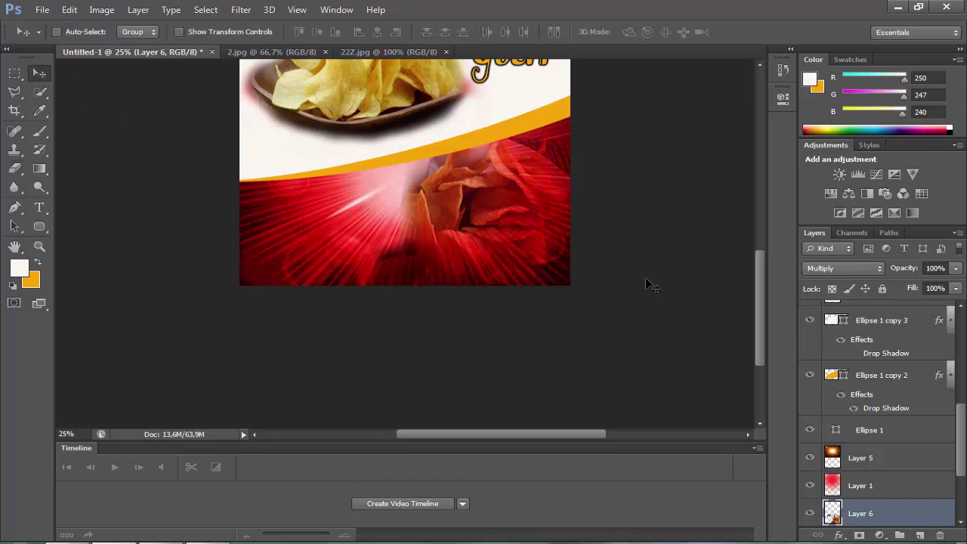
mouse_move(645, 277)
left_mouse_down()
mouse_move(640, 300)
mouse_move(643, 263)
left_mouse_up()
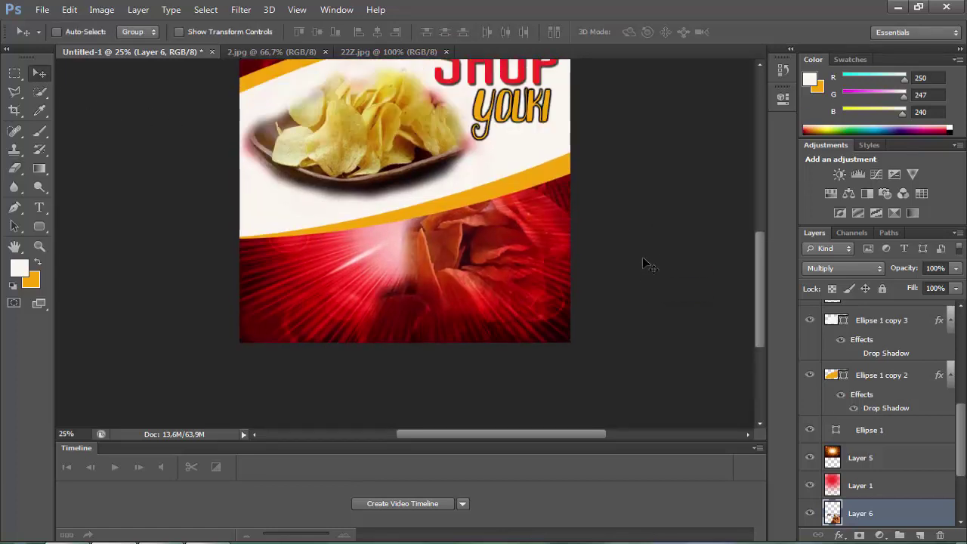
left_click(843, 268)
left_click(825, 41)
key("Down")
key("Down")
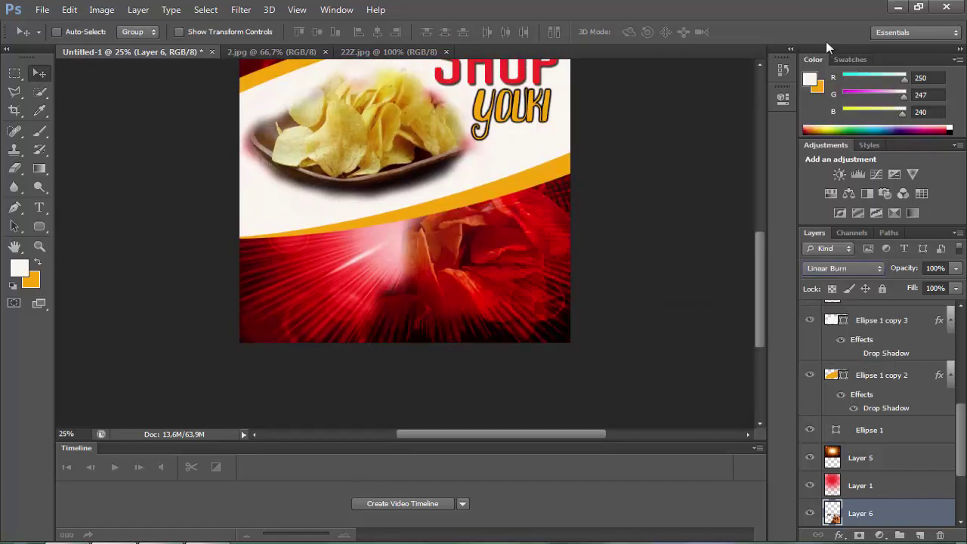
key("Down")
key("Down")
key("Down")
key("Down")
key("Down")
key("Down")
key("Down")
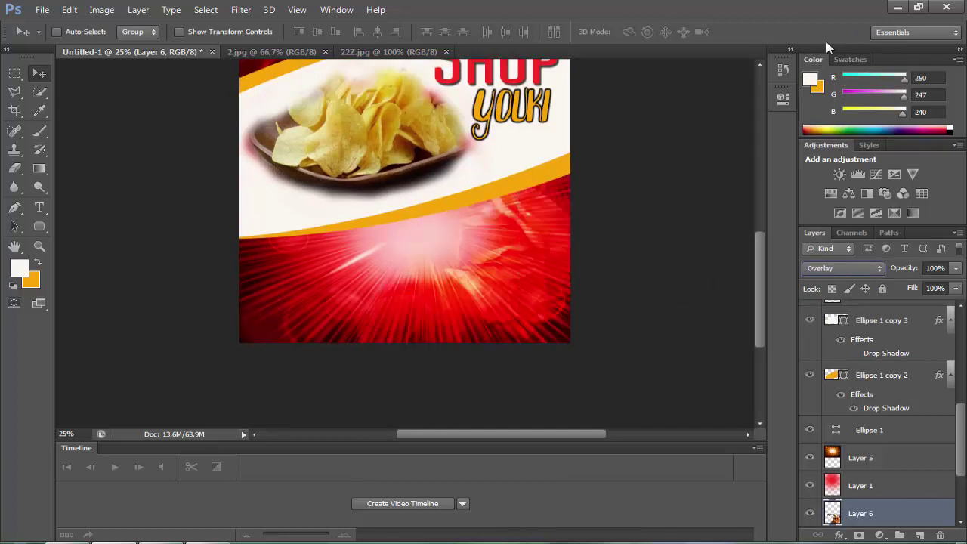
key("Down")
key("Down")
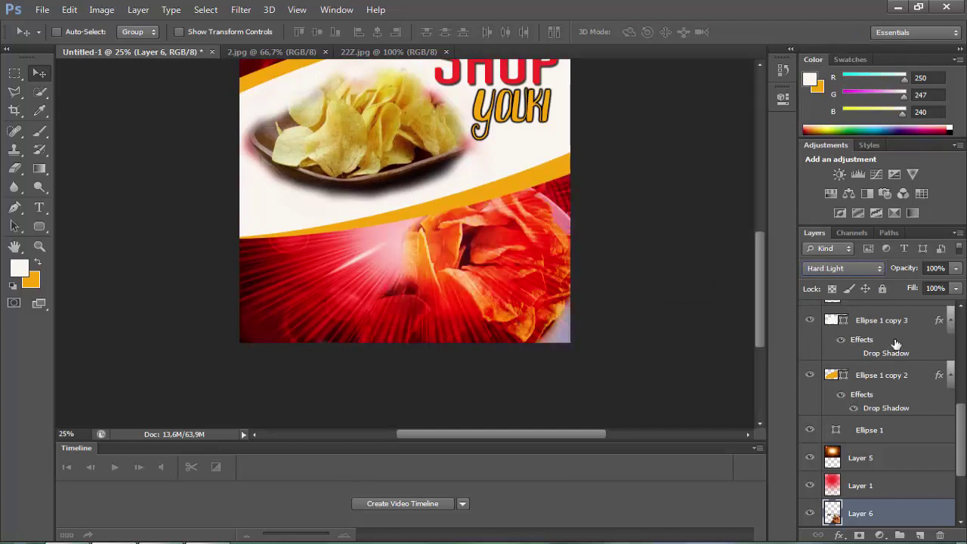
Step: Duplicate the chips photo layer and move the copy toward the left
right_click(870, 520)
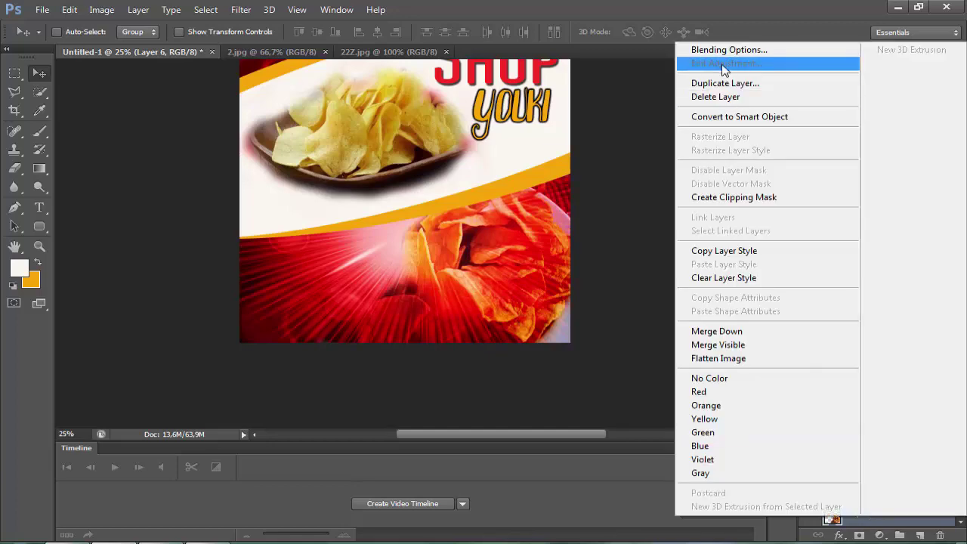
key("Escape")
right_click(828, 408)
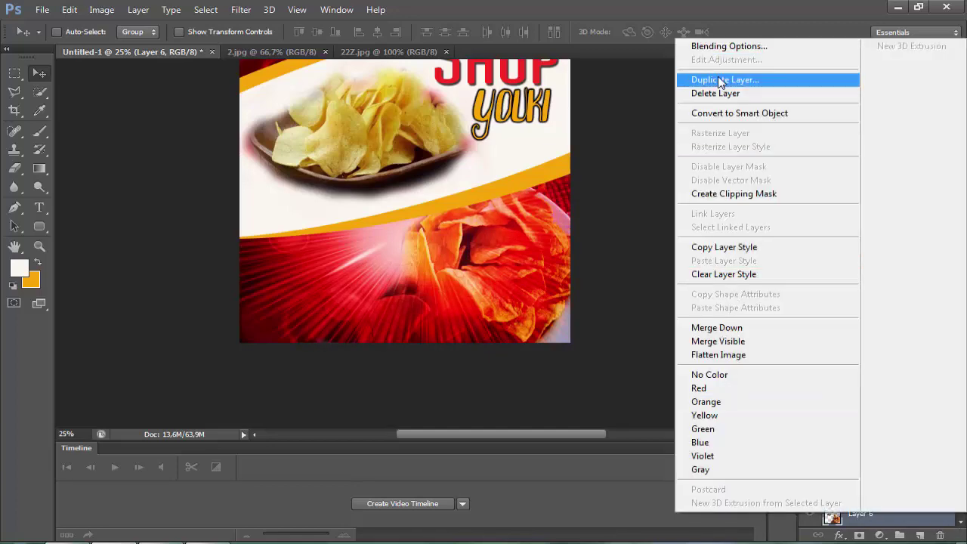
left_click(726, 79)
key("Return")
mouse_move(528, 249)
left_mouse_down()
mouse_move(329, 281)
mouse_move(481, 276)
left_mouse_up()
Step: Flip the photo copy horizontally and reposition it in the lower area
left_click(69, 9)
left_click(336, 445)
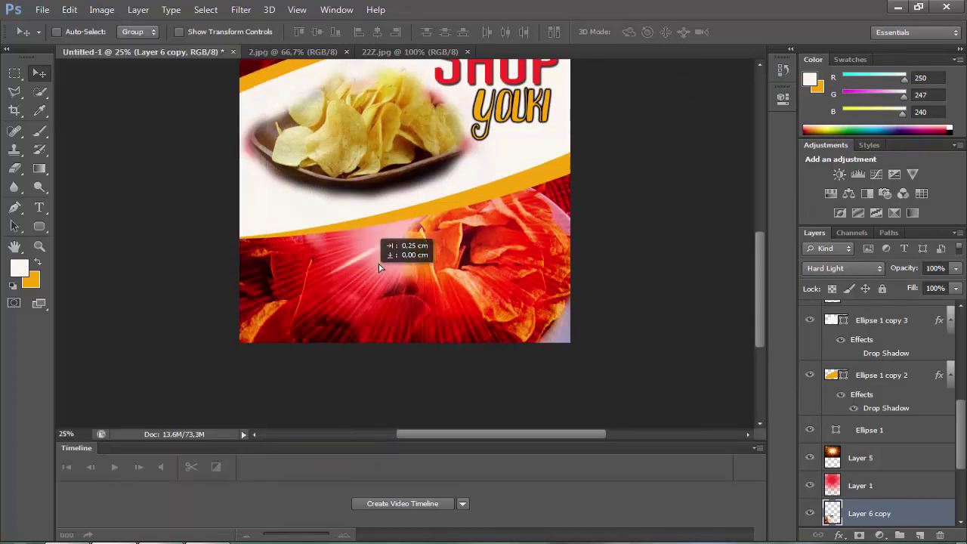
scroll(479, 277, "up", 4)
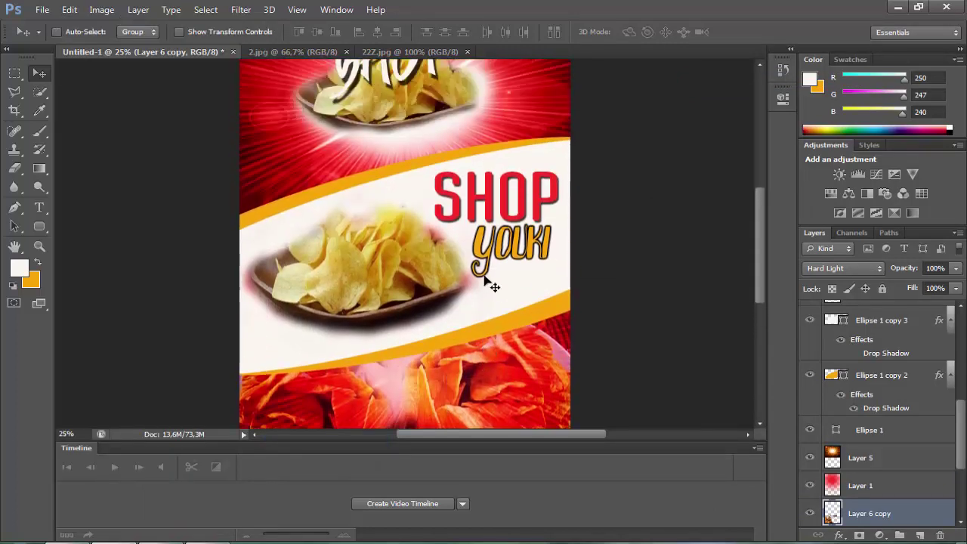
scroll(479, 270, "down", 3)
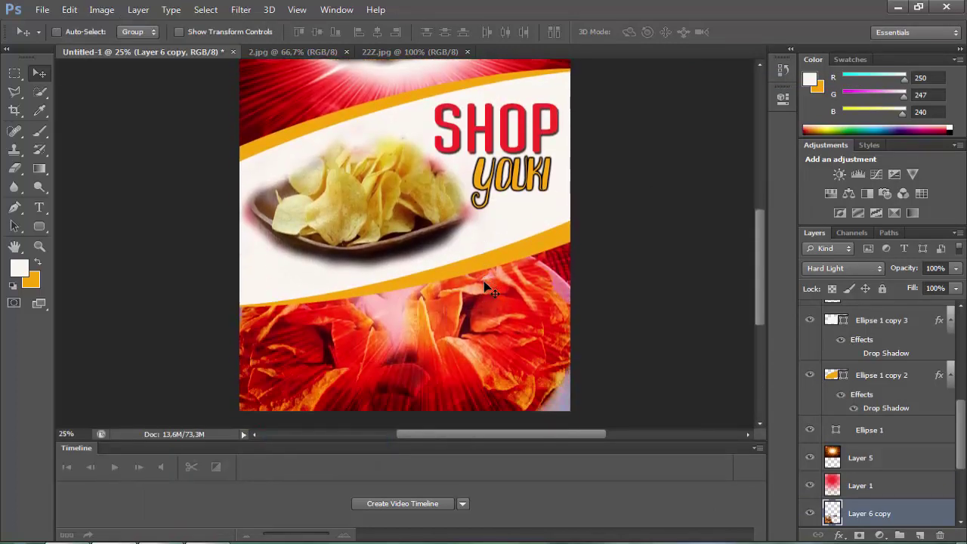
left_click_drag(486, 286, 521, 260)
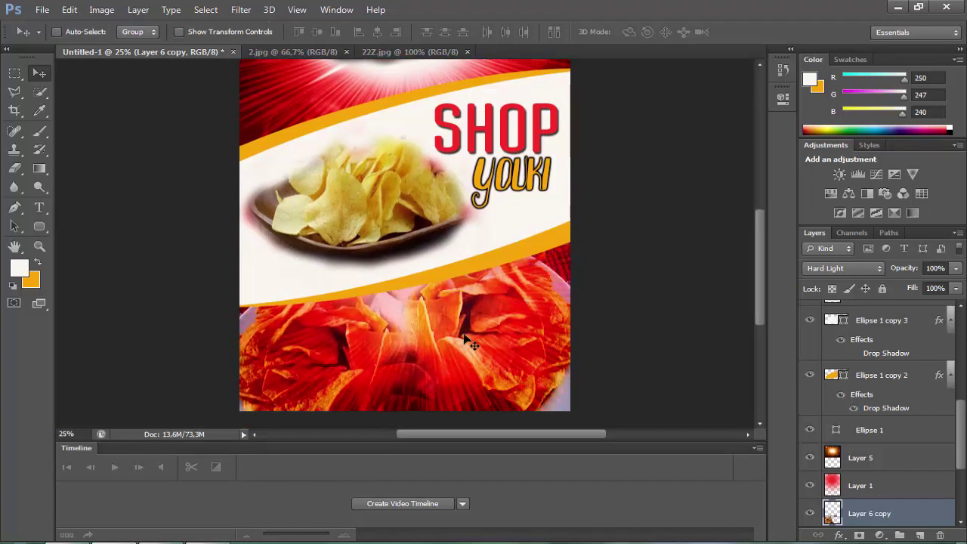
left_click_drag(466, 340, 460, 321)
Step: Fine-tune the mirrored copy's position and erase its left edge to blend it in
key("e")
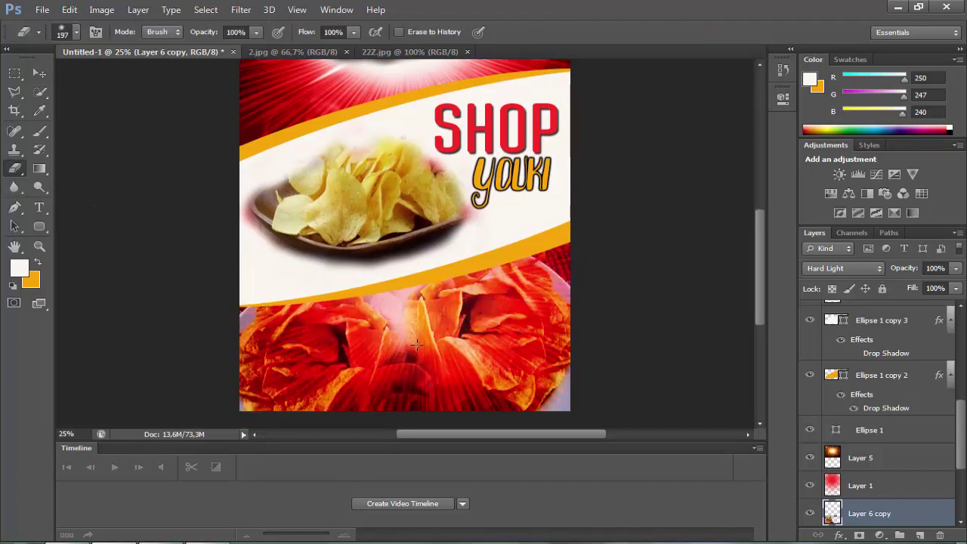
key("v")
left_click_drag(181, 189, 191, 181)
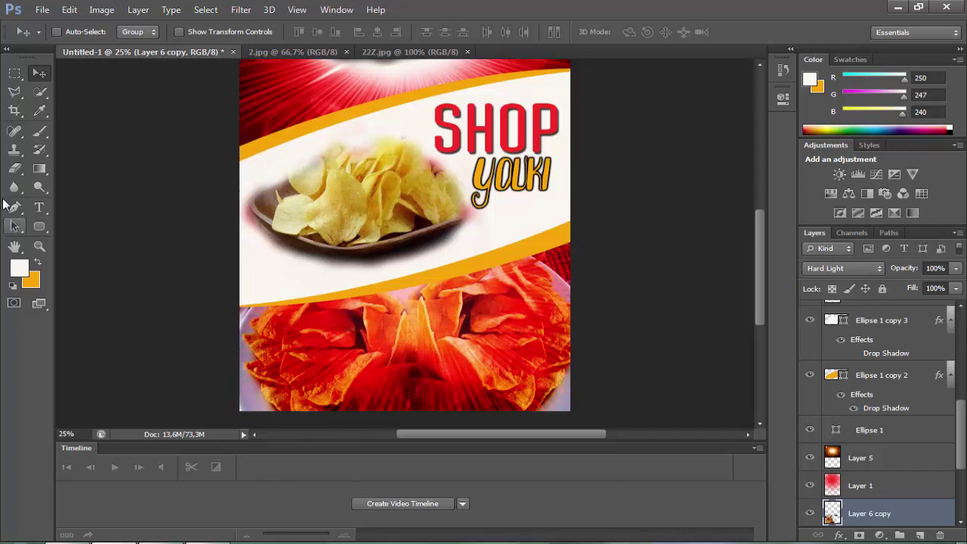
key("e")
left_click(243, 434)
left_click(239, 400)
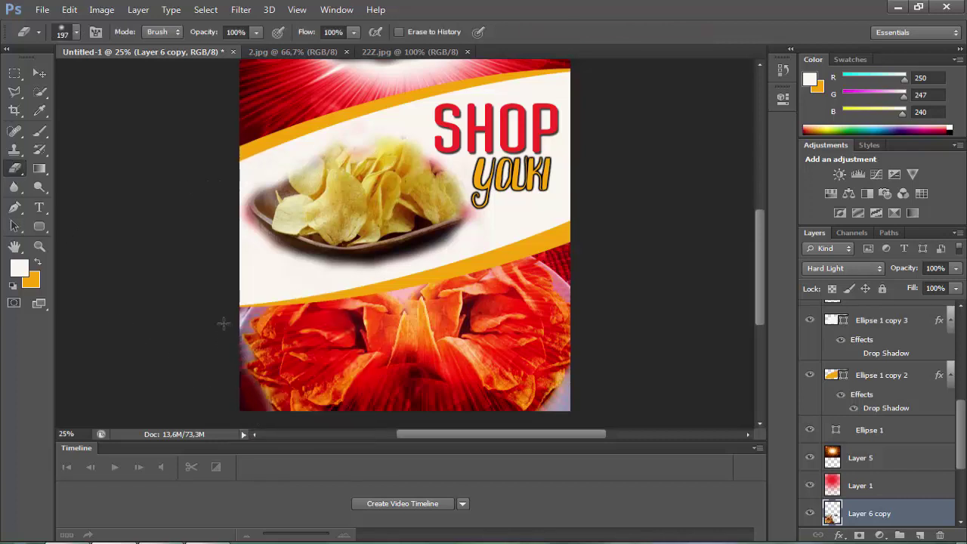
left_click_drag(223, 323, 243, 275)
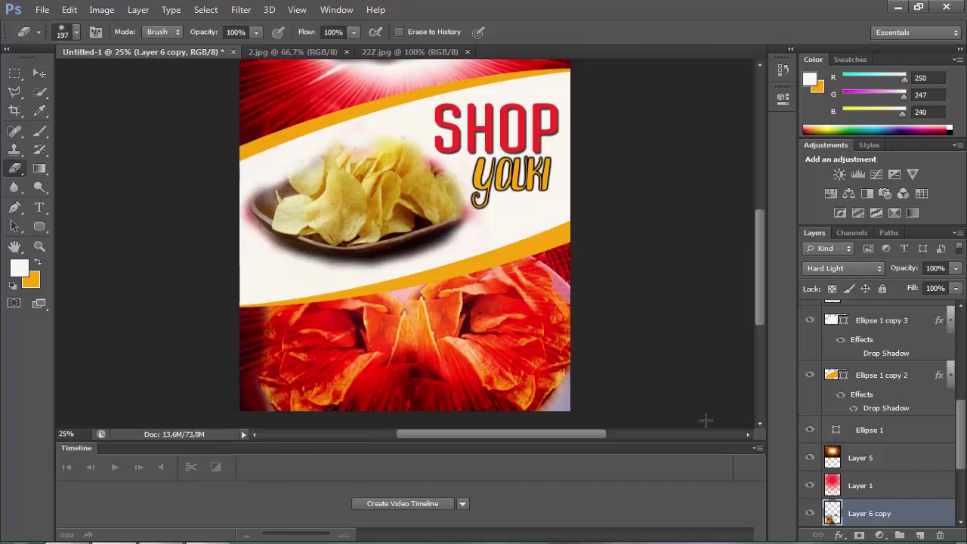
scroll(868, 484, "down", 2)
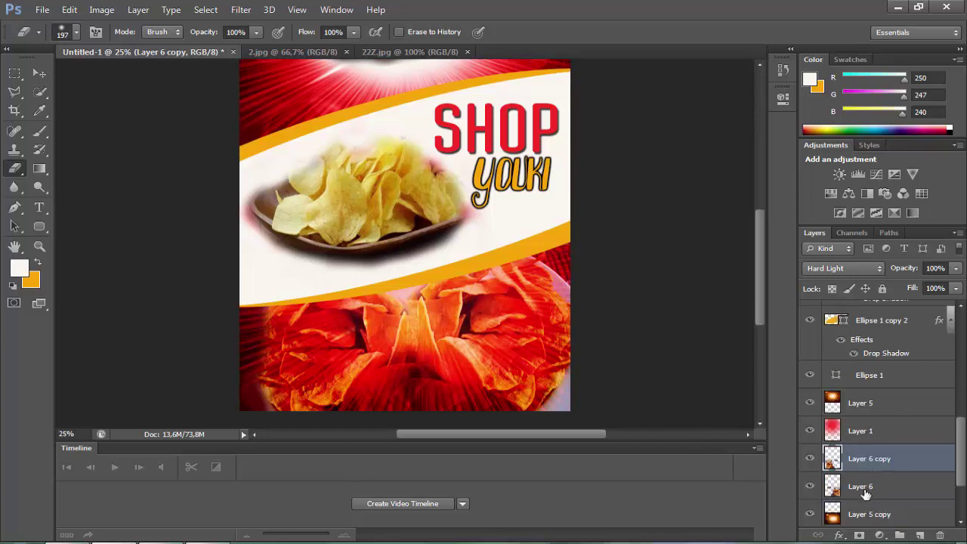
left_click(861, 487)
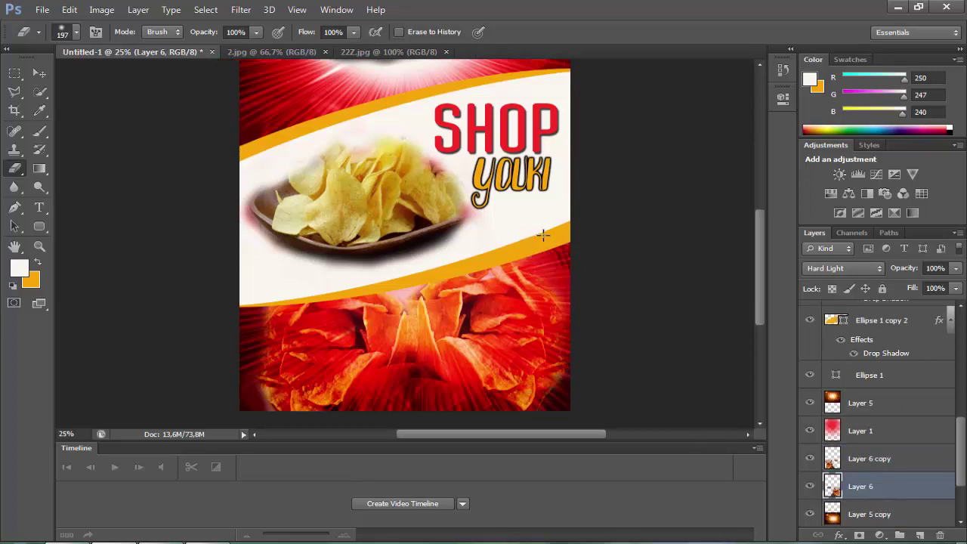
scroll(559, 347, "up", 2)
scroll(568, 285, "down", 2)
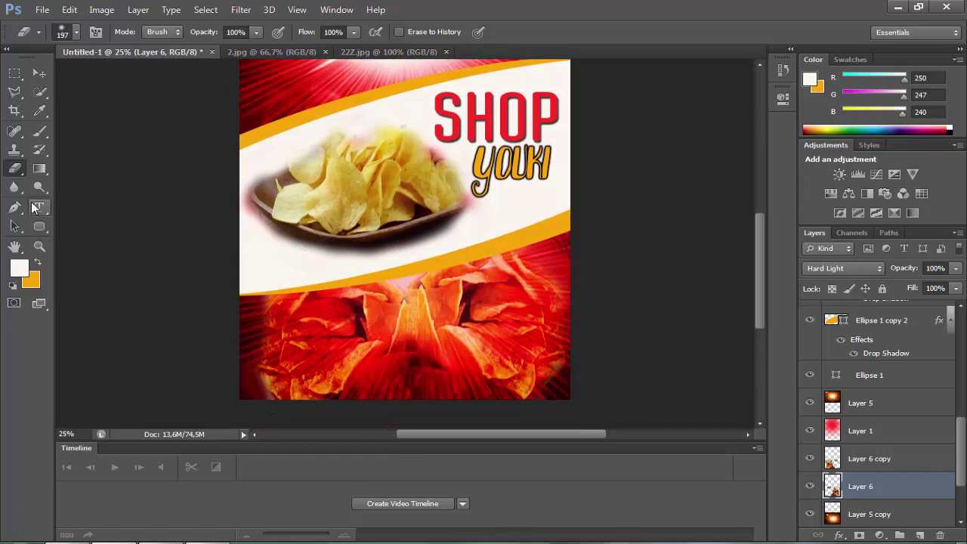
left_click(34, 208)
left_click(39, 73)
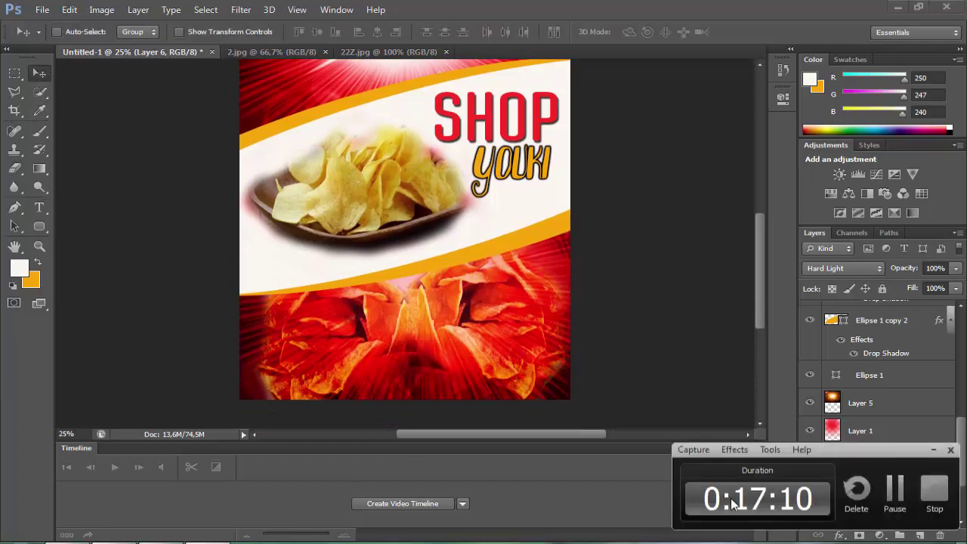
scroll(405, 227, "down", 3)
Step: Add a white 'Fun et affection' text layer on the poster
left_click(43, 211)
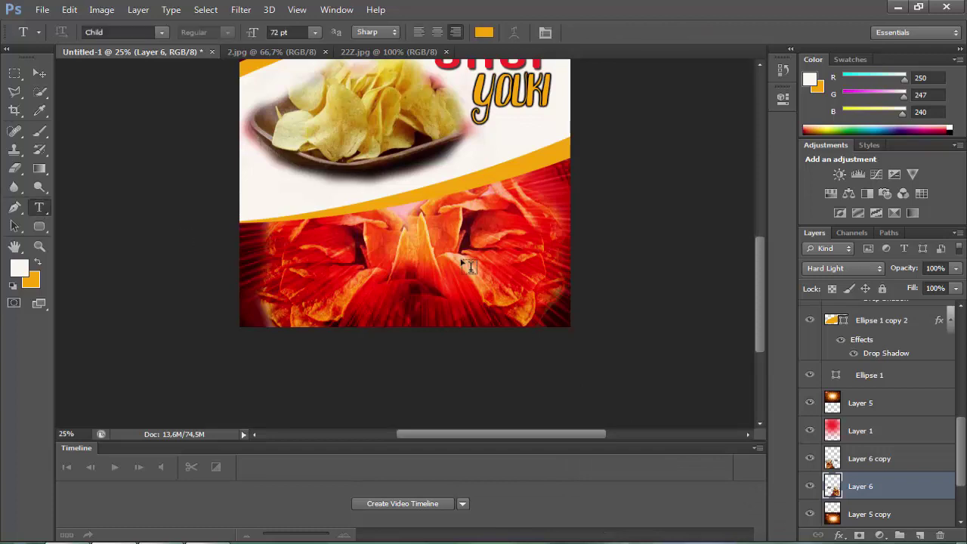
right_click(468, 266)
left_click(473, 296)
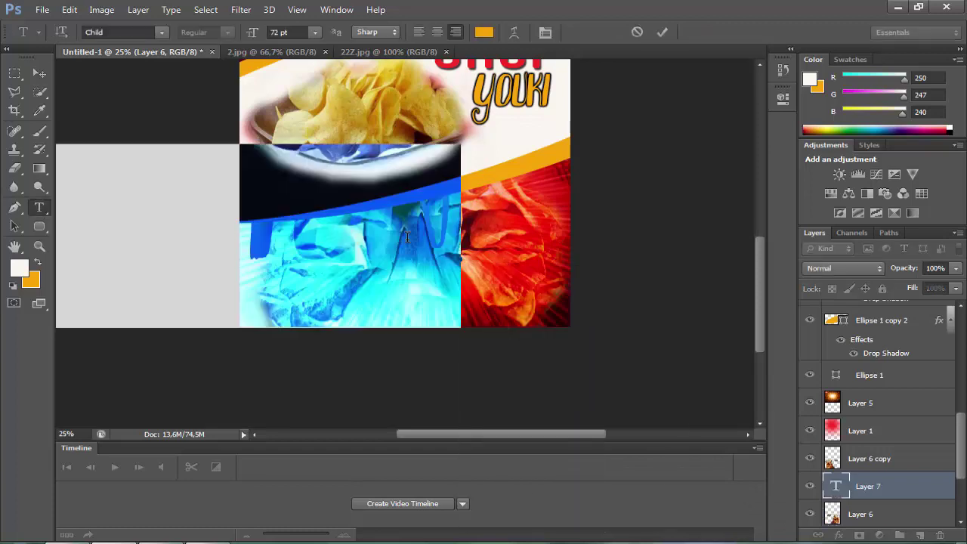
left_click(38, 262)
left_click(38, 262)
Step: Move the text right over the red area and stack its layer above Layer 5
left_click(39, 70)
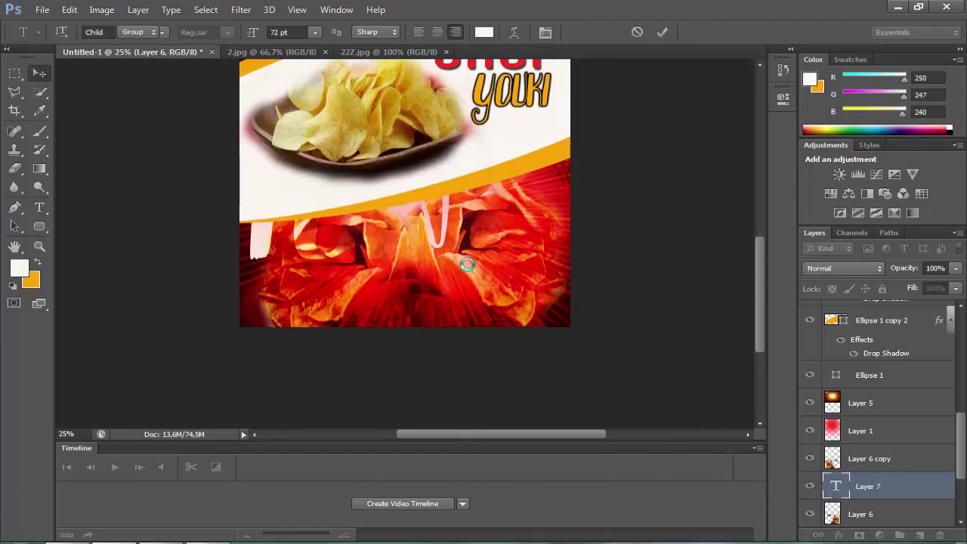
left_click_drag(461, 262, 572, 269)
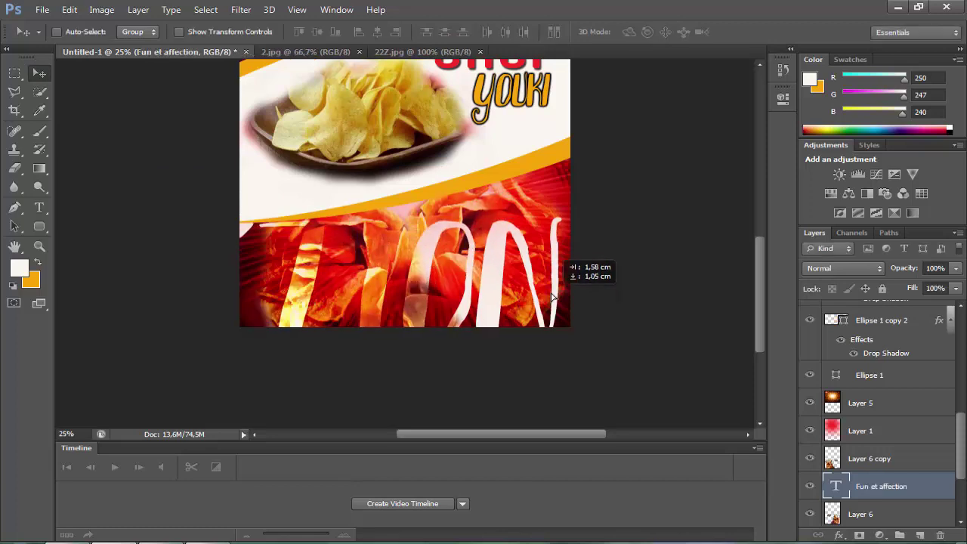
left_click_drag(881, 486, 877, 396)
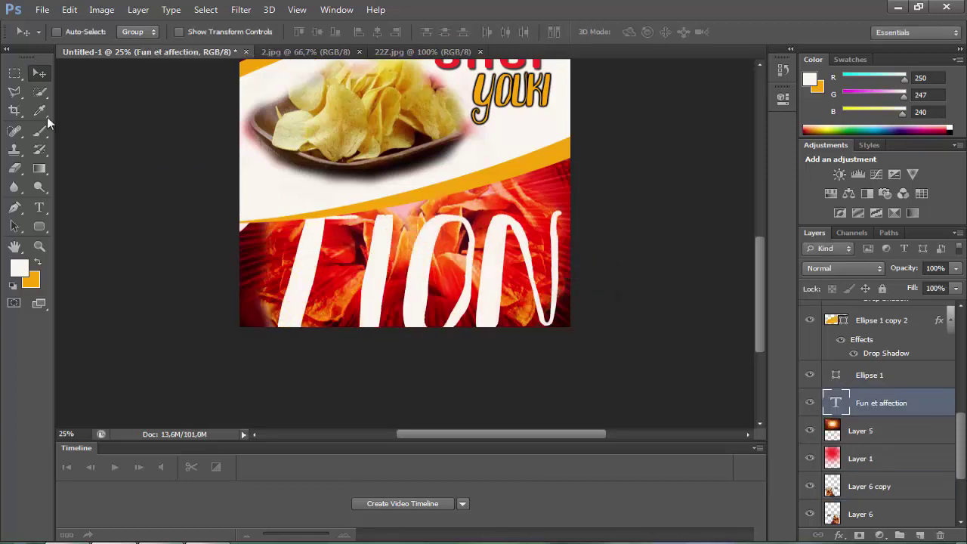
left_click(69, 9)
Step: Shrink 'Fun et affection' to a single line about 4.23 cm wide across the red area
left_click(113, 274)
mouse_move(570, 404)
left_mouse_down()
mouse_move(272, 268)
mouse_move(263, 297)
left_mouse_up()
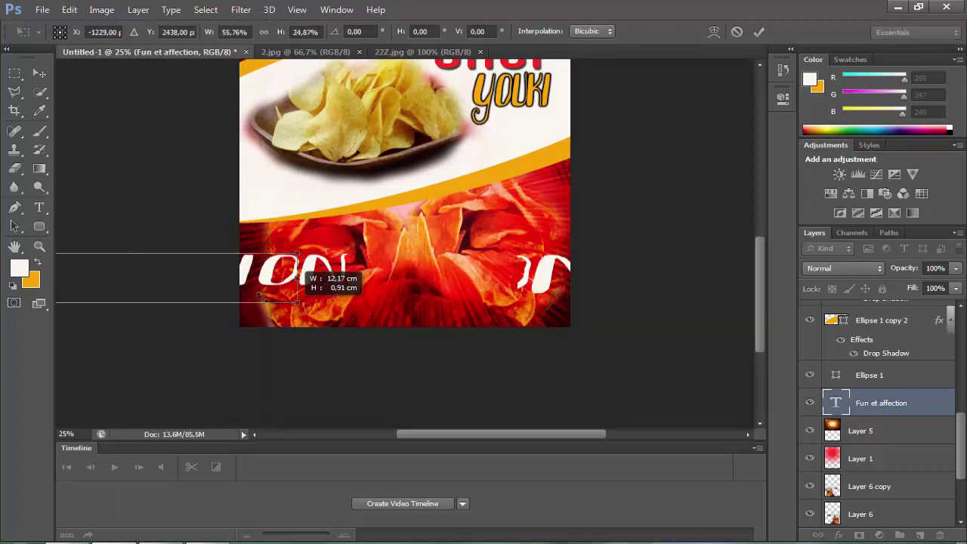
left_click_drag(263, 298, 553, 262)
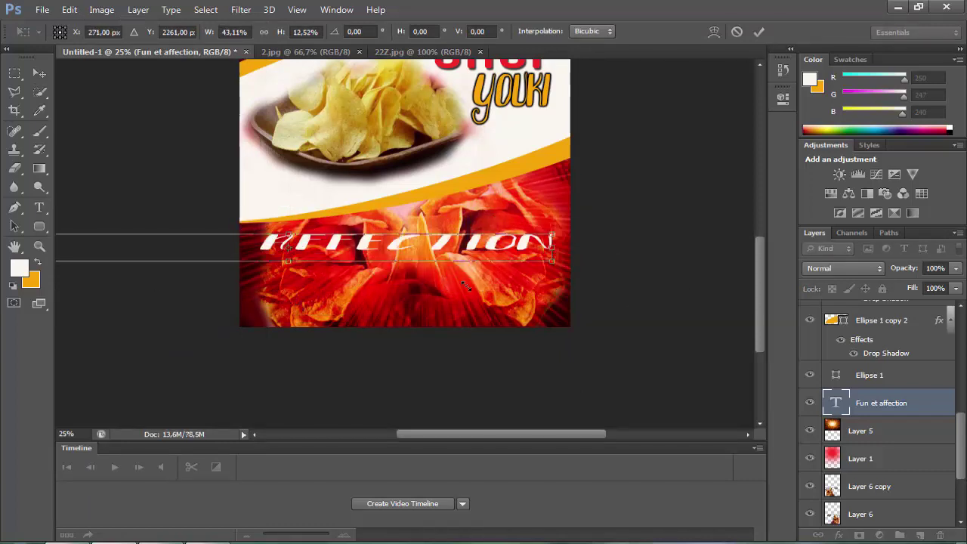
mouse_move(466, 286)
left_mouse_down()
mouse_move(507, 269)
mouse_move(552, 269)
left_mouse_up()
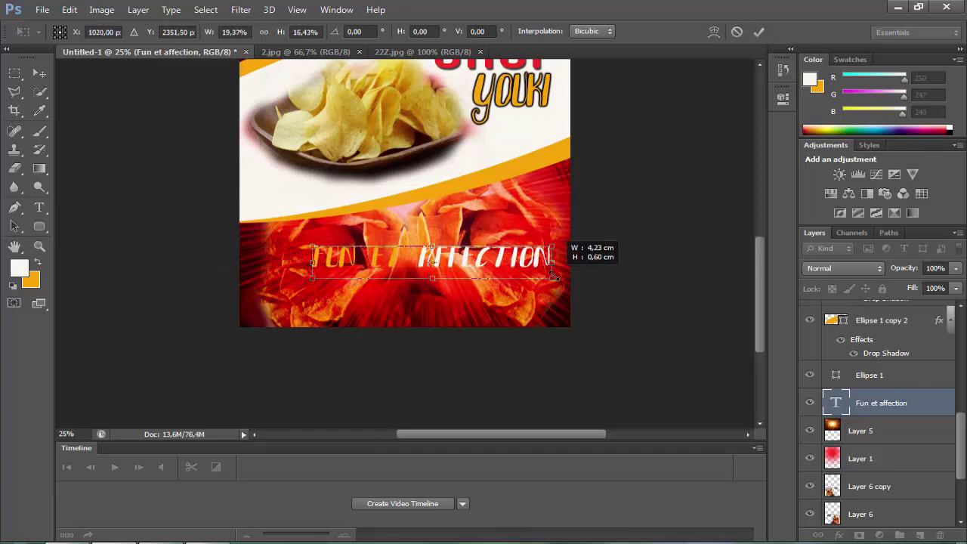
key("Return")
Step: Set the 'Fun et affection' text in the ChopinScript font
key("t")
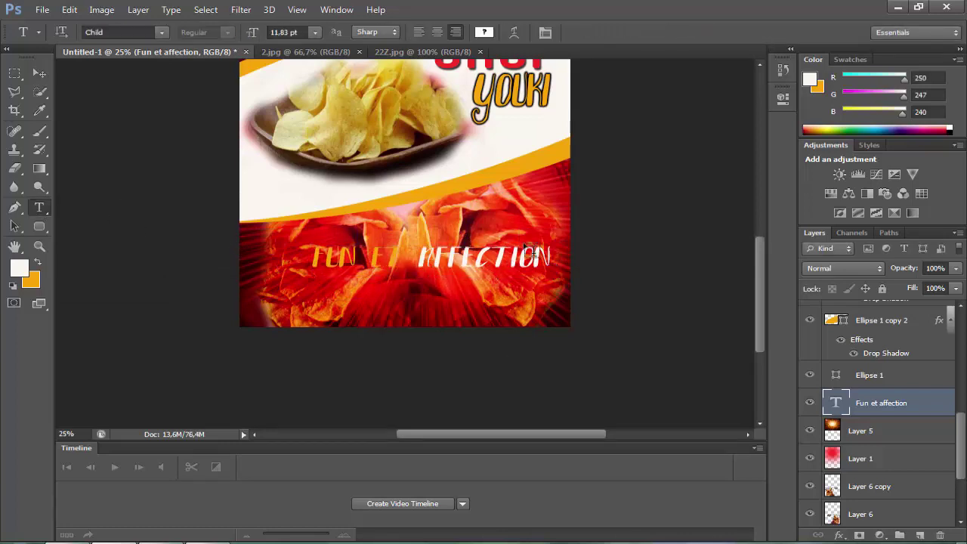
left_click_drag(551, 261, 313, 261)
left_click(42, 75)
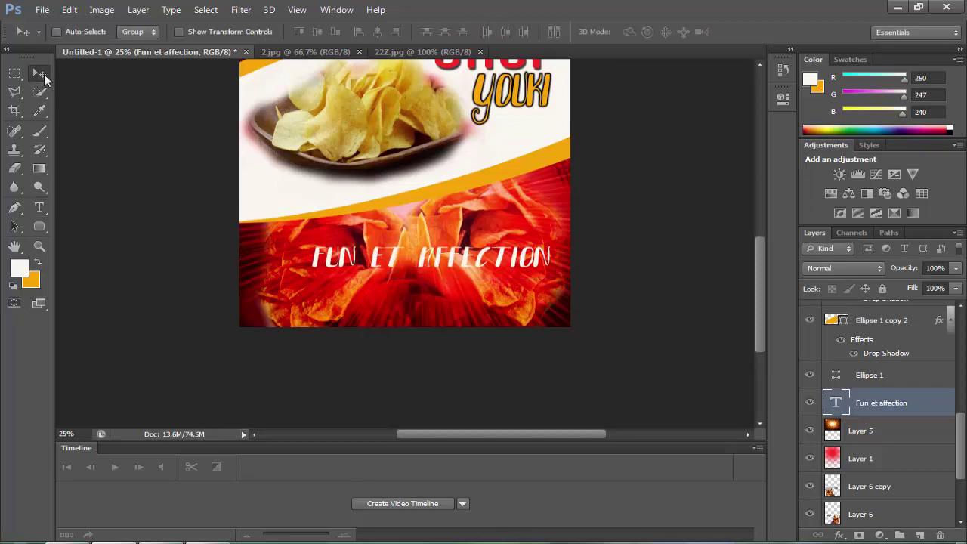
left_click(41, 207)
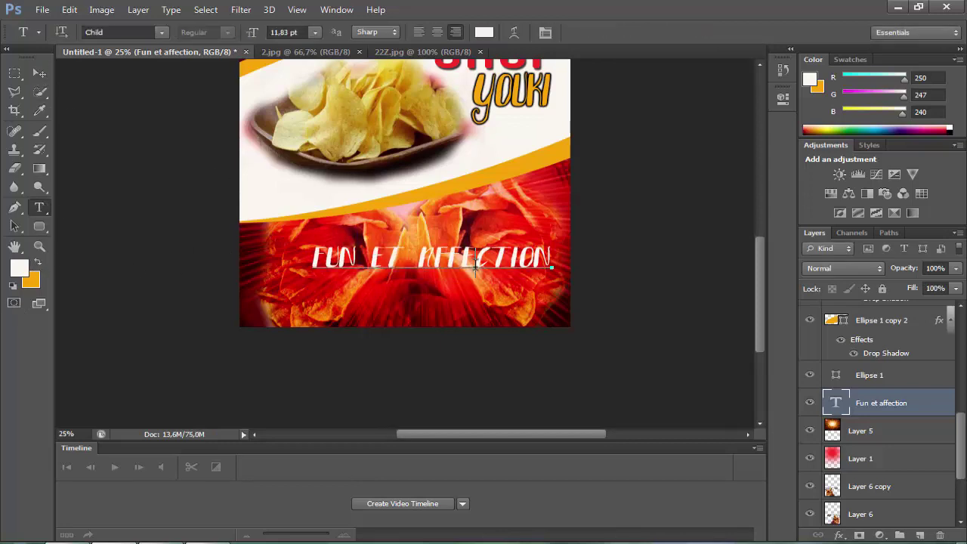
key("Down")
key("Down")
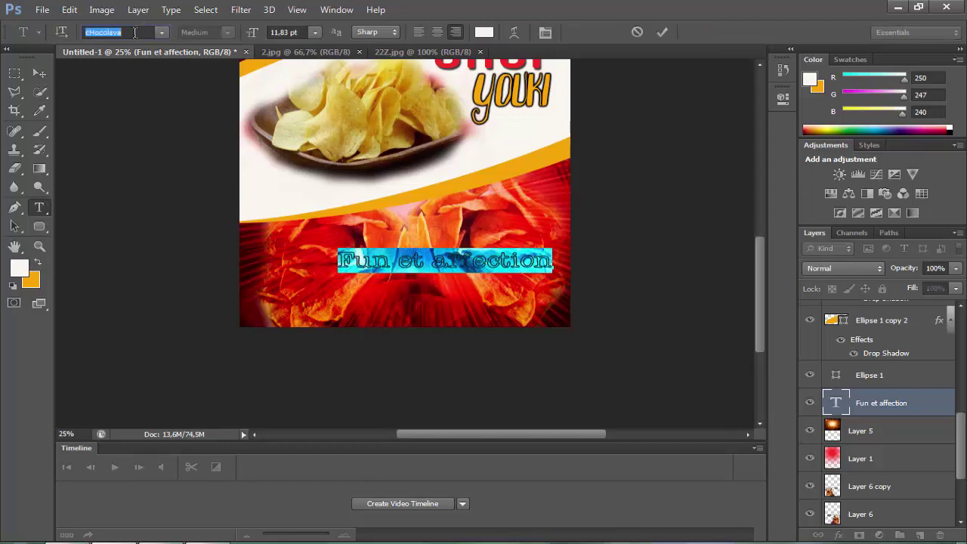
key("Down")
key("Down")
key("Down")
key("Down")
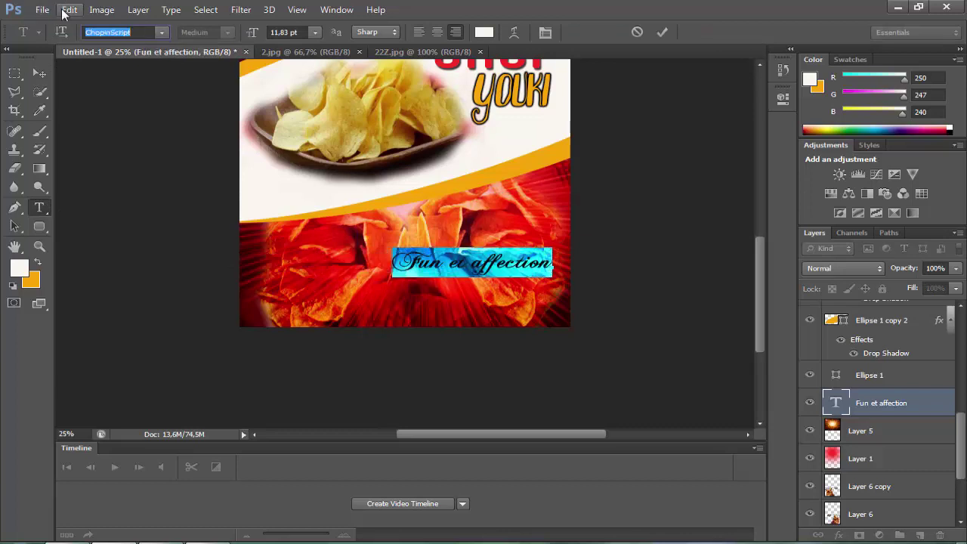
Step: Enlarge the script text and tilt it slightly upward, shifted up-left
left_click(68, 10)
left_click(141, 274)
left_click_drag(385, 278, 289, 328)
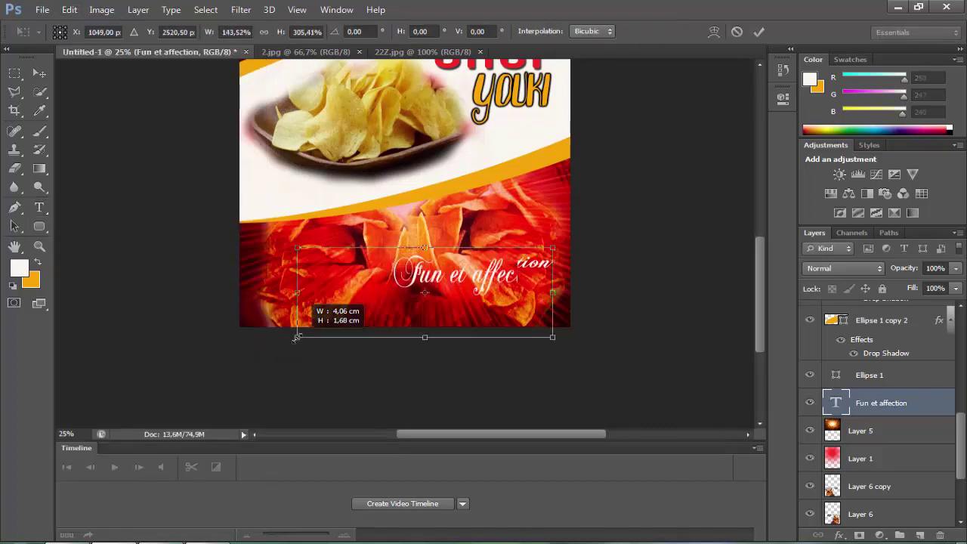
left_click_drag(633, 318, 630, 297)
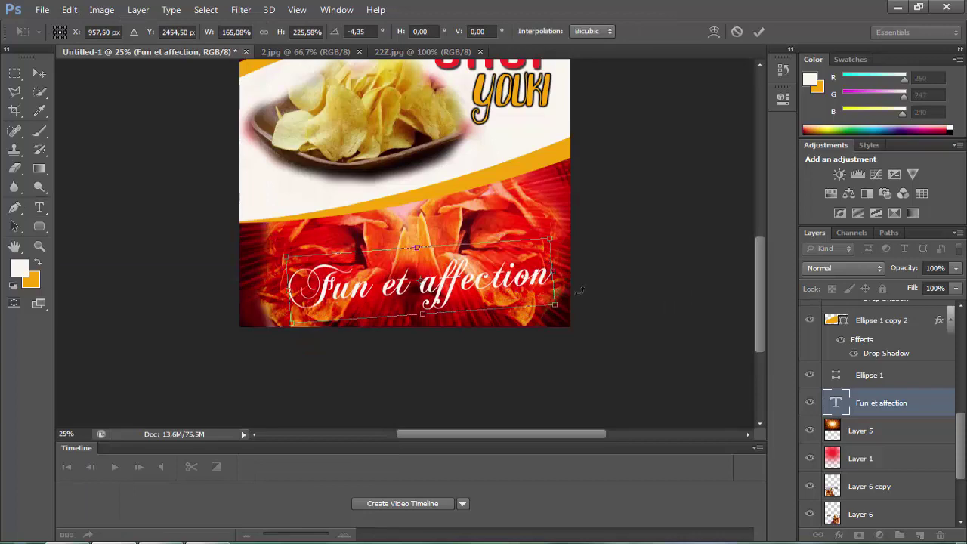
left_click_drag(540, 250, 529, 219)
key("Return")
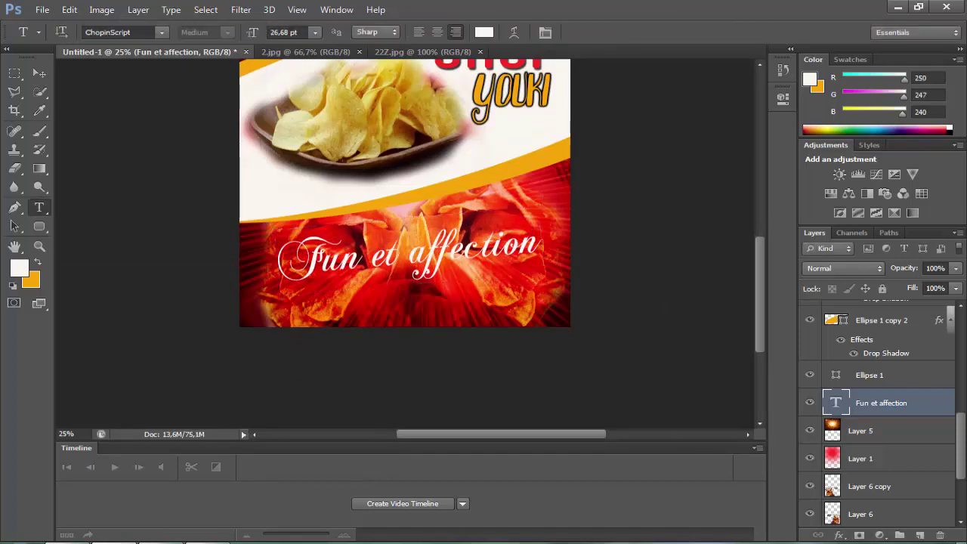
Step: Add a drop shadow with 90% opacity, 29 px distance and 10 px size
left_click(838, 535)
left_click(821, 522)
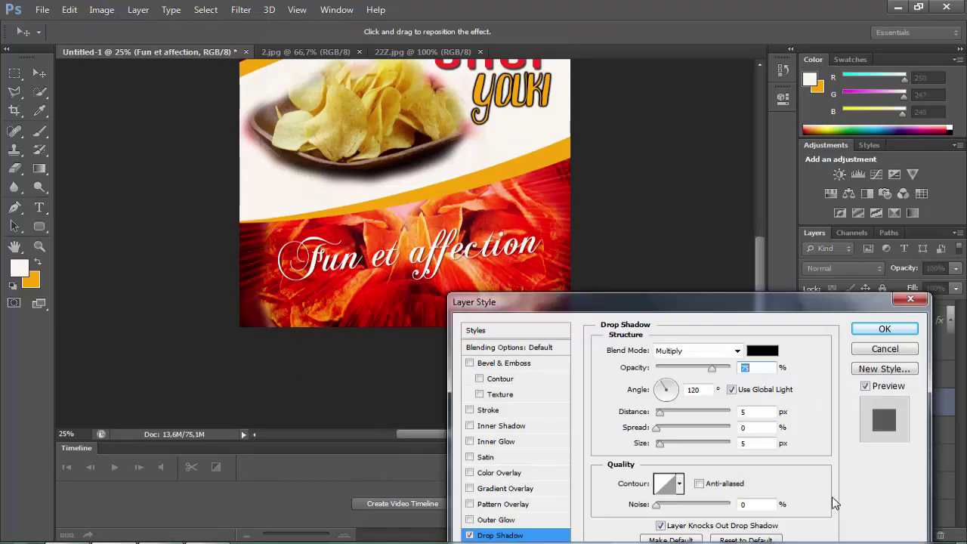
left_click_drag(661, 412, 677, 412)
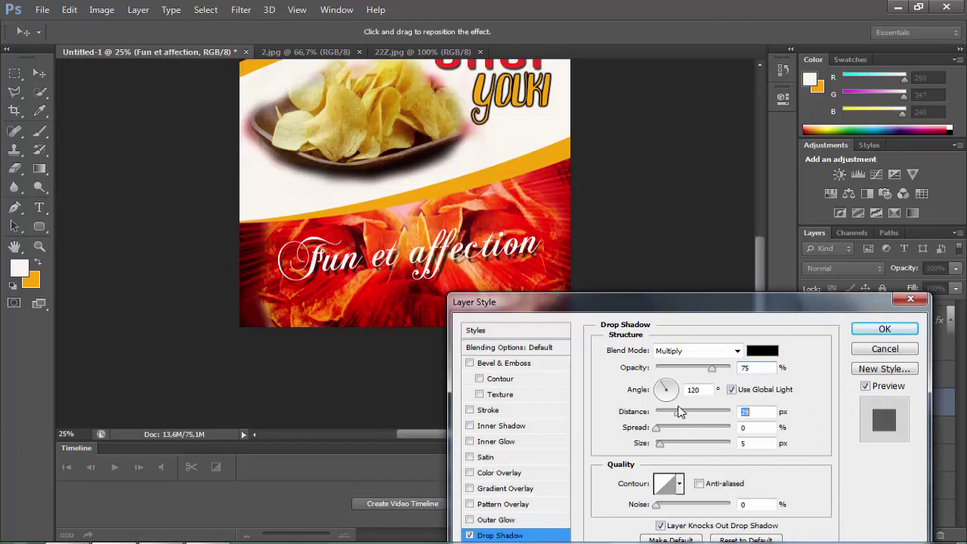
left_click_drag(712, 368, 730, 369)
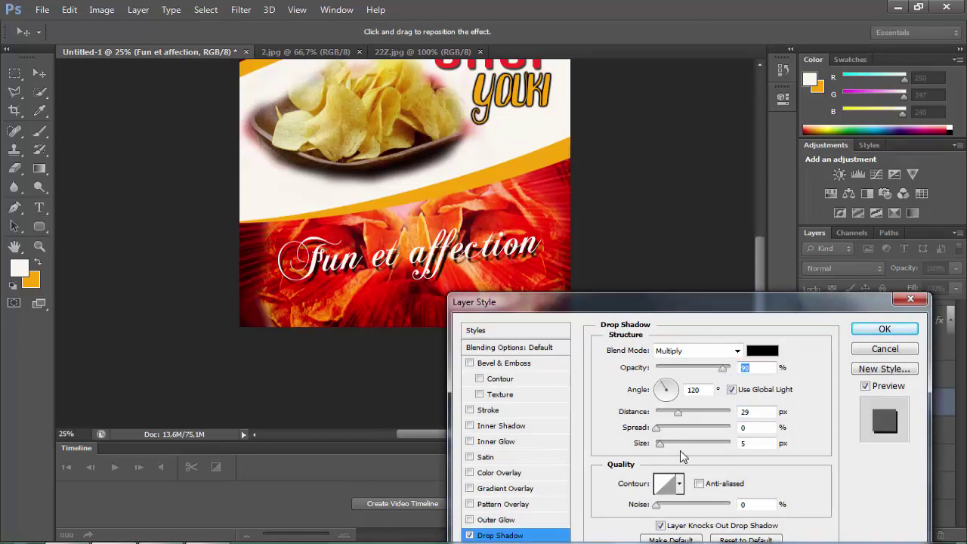
left_click_drag(660, 443, 683, 444)
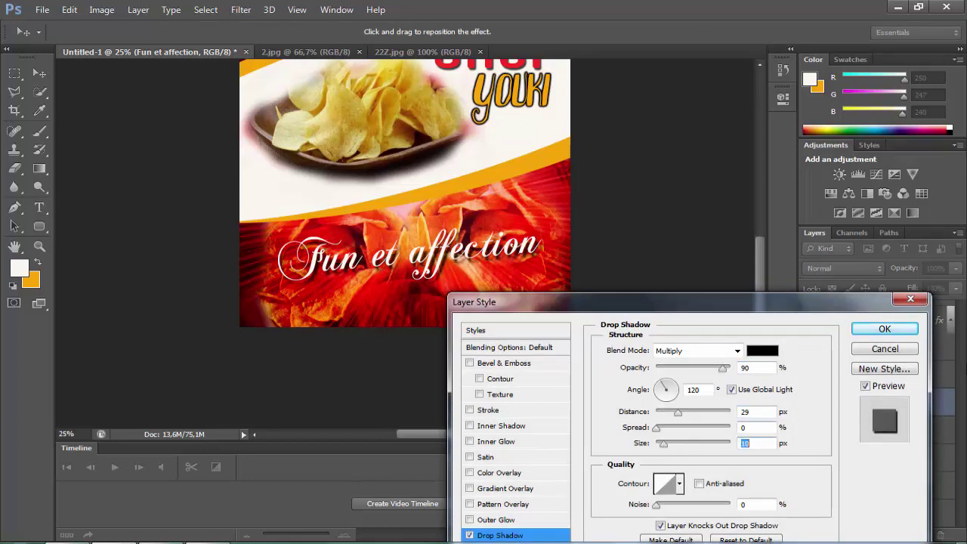
left_click(885, 329)
scroll(685, 268, "up", 1)
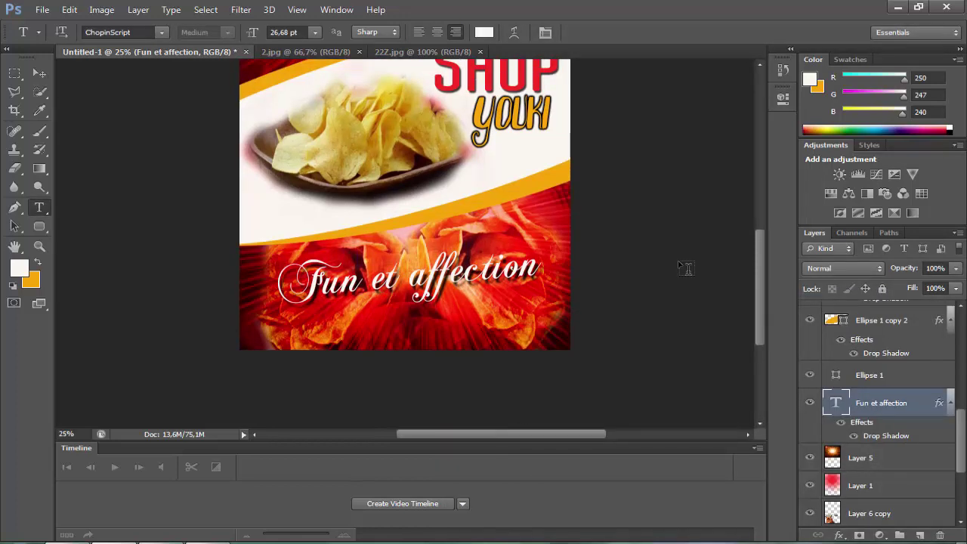
Step: Create a new text layer with the pasted text 'Meilleur marché'
left_click(444, 341)
right_click(438, 223)
left_click(485, 286)
double_click(397, 309)
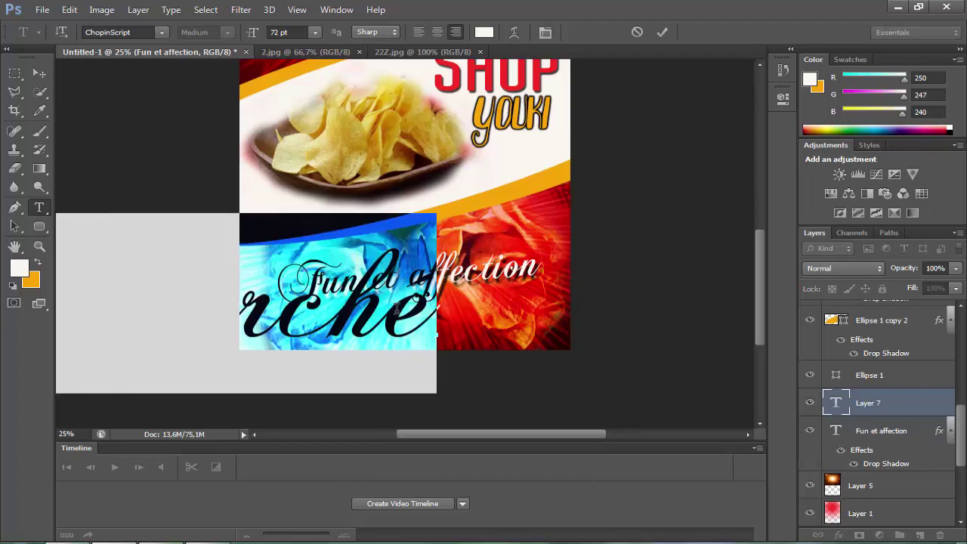
Step: Scale 'Meilleur marché' down, tilt it about -7.24°, and place it below 'Fun et affection'
left_click(68, 9)
left_click(249, 275)
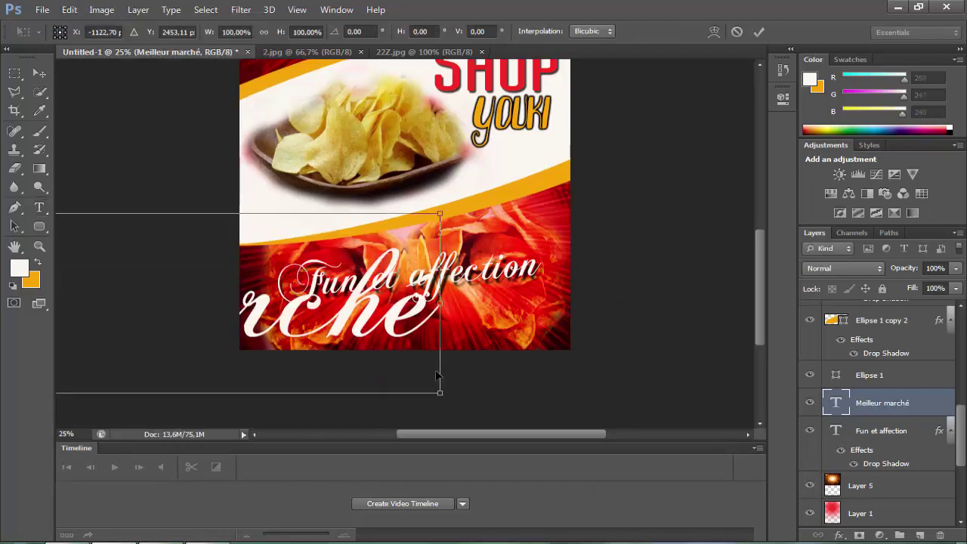
left_click_drag(372, 367, 444, 369)
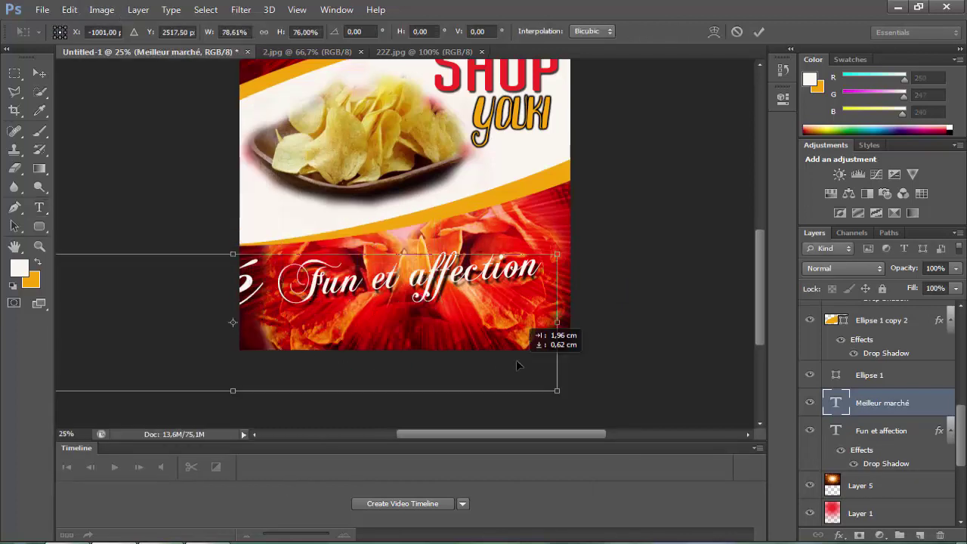
mouse_move(377, 385)
left_mouse_down()
mouse_move(558, 389)
mouse_move(263, 349)
mouse_move(574, 364)
mouse_move(465, 340)
mouse_move(604, 325)
left_mouse_up()
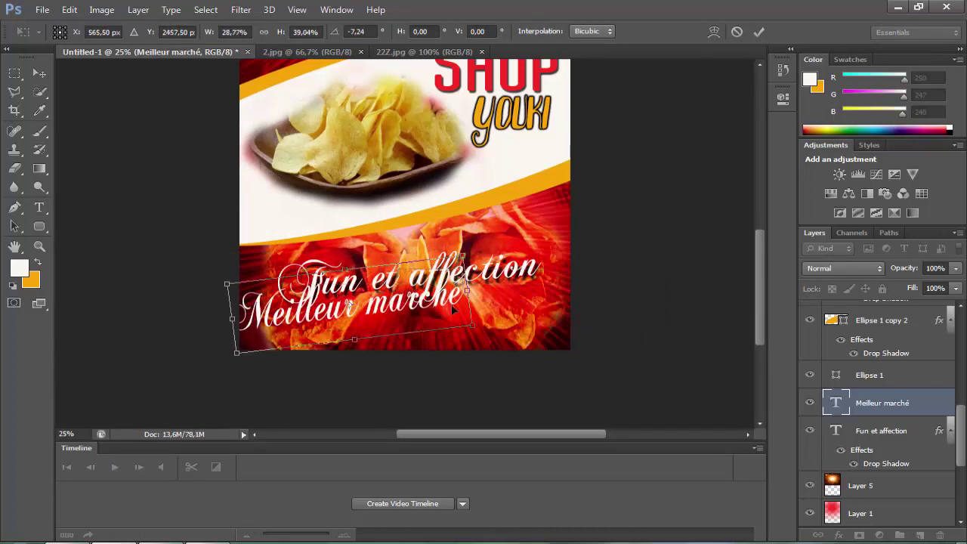
left_click_drag(452, 310, 510, 322)
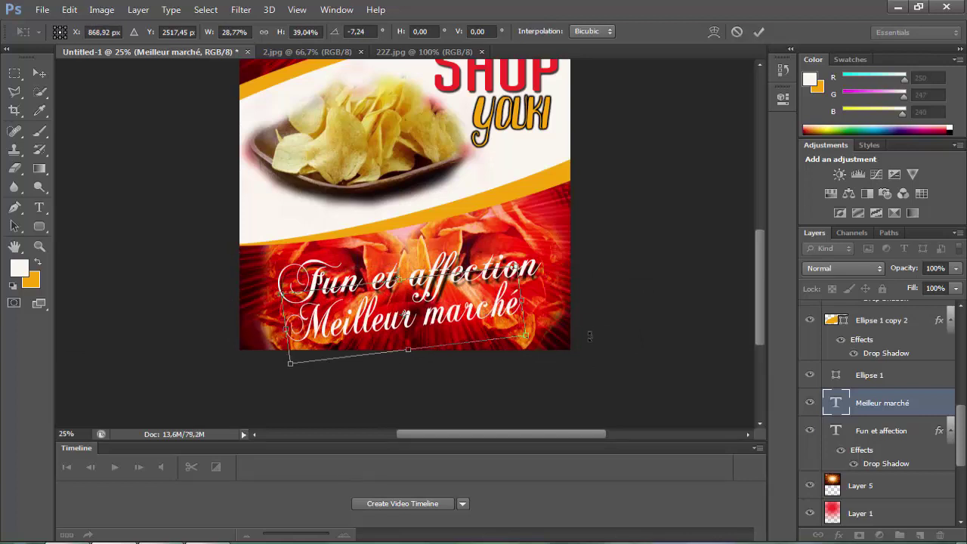
key("Return")
Step: Set the 'Meilleur marché' text in the Cobono font
left_click(457, 314)
key("ctrl+a")
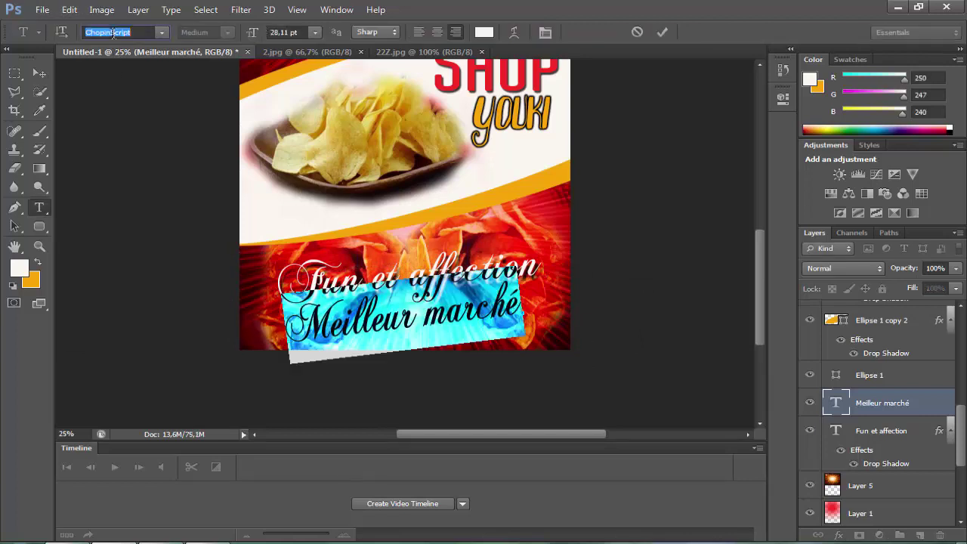
key("Down")
key("Down")
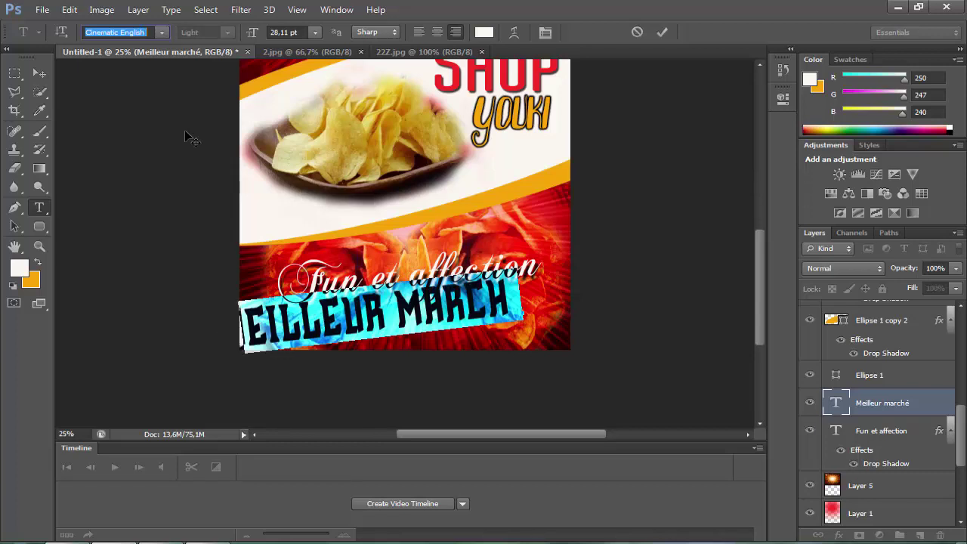
key("Down")
key("Return")
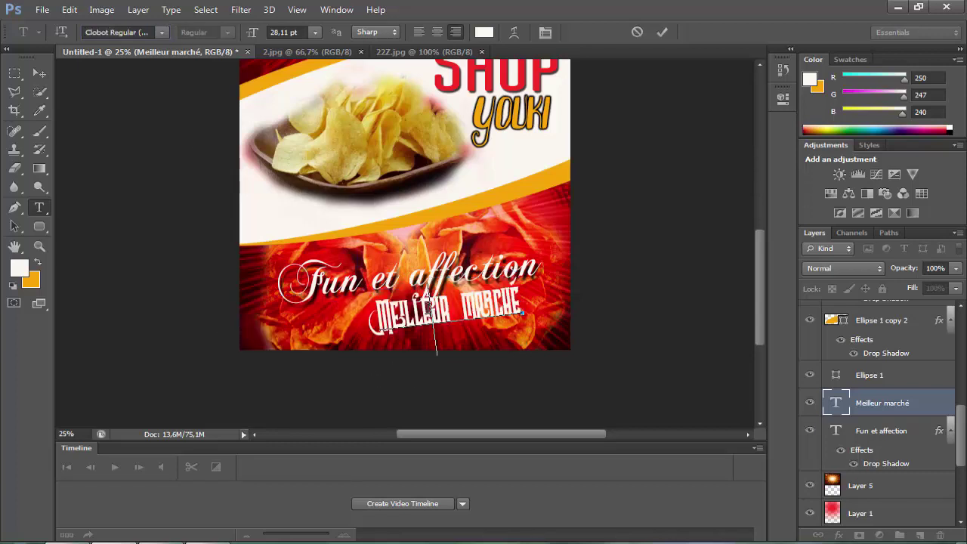
key("Down")
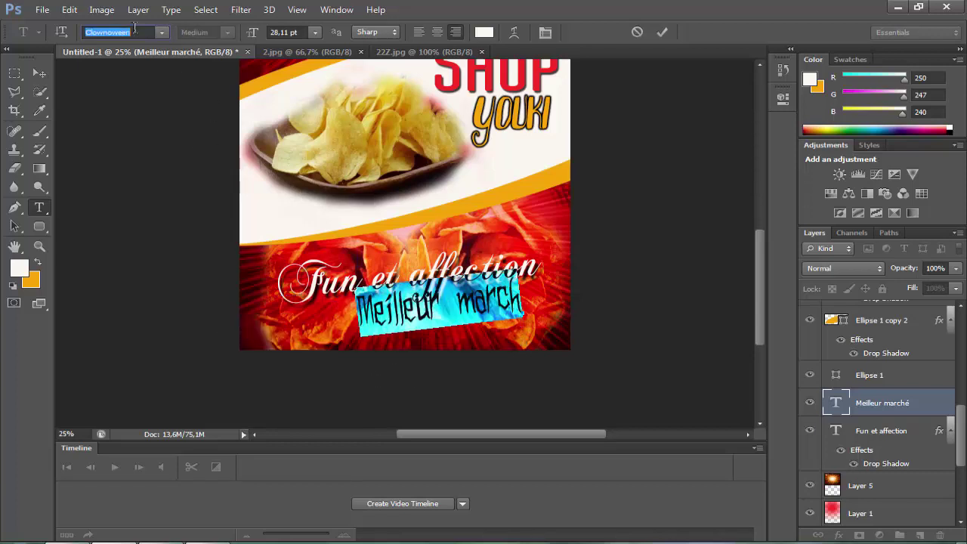
key("Down")
key("Down")
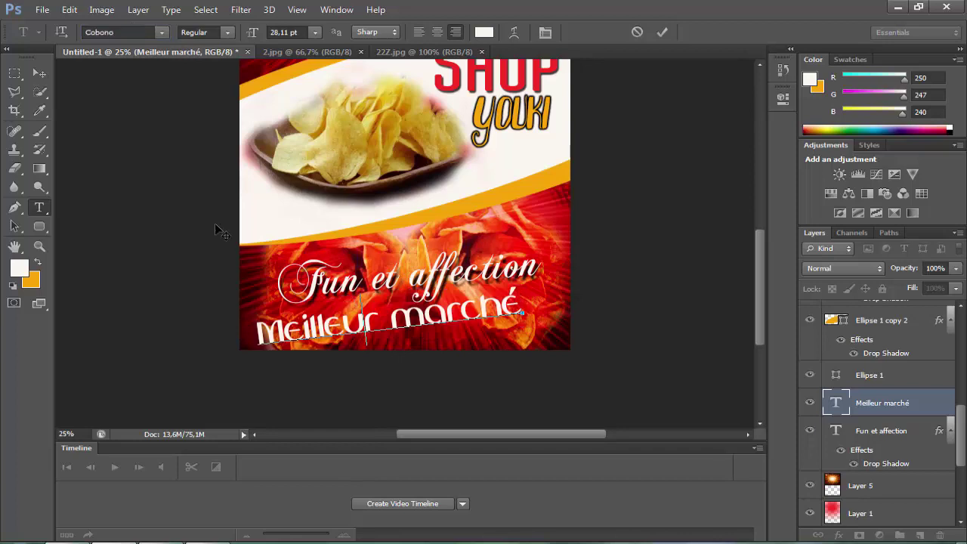
Step: Scale 'Meilleur marché' to about 75% and rotate it to about -7°
left_click(69, 9)
left_click(136, 275)
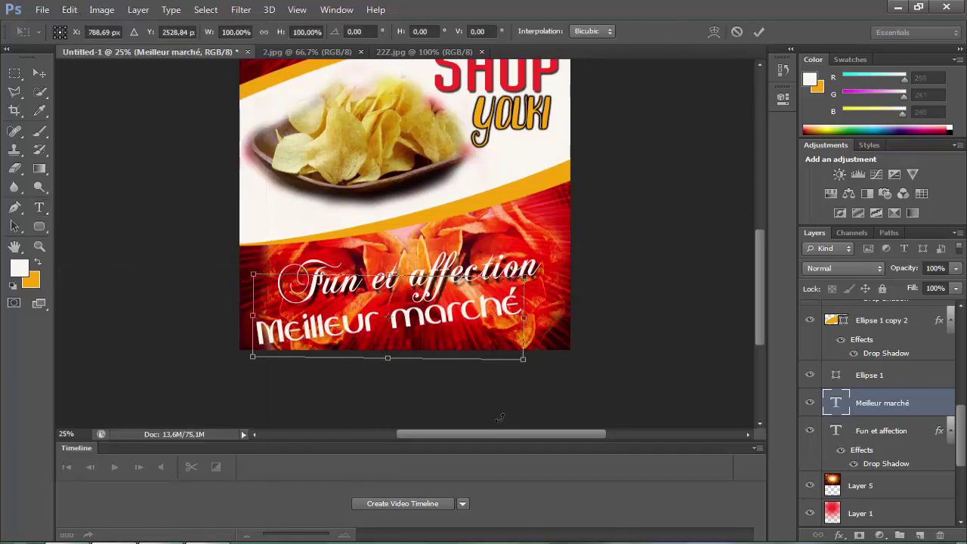
mouse_move(529, 367)
left_mouse_down()
mouse_move(491, 384)
mouse_move(489, 349)
mouse_move(511, 348)
mouse_move(467, 322)
left_mouse_up()
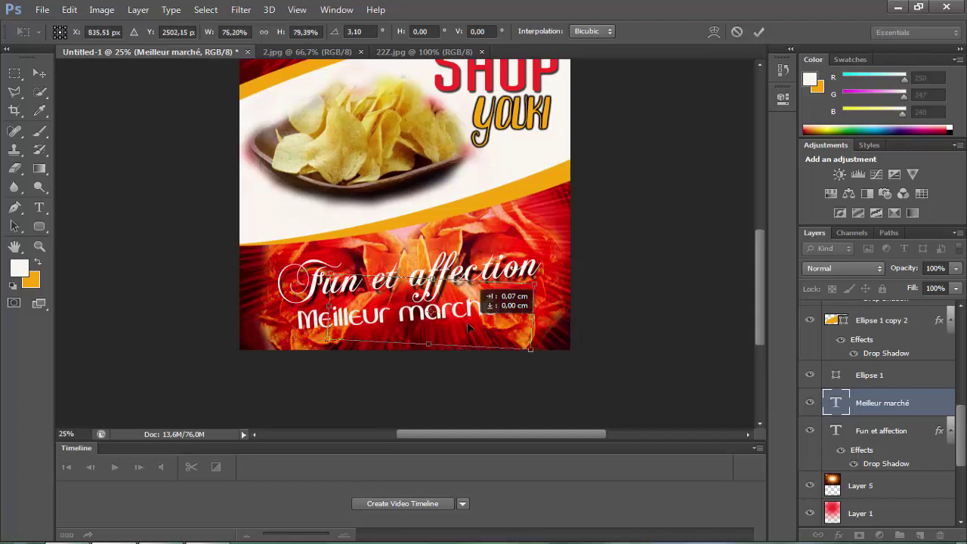
left_click_drag(512, 401, 525, 382)
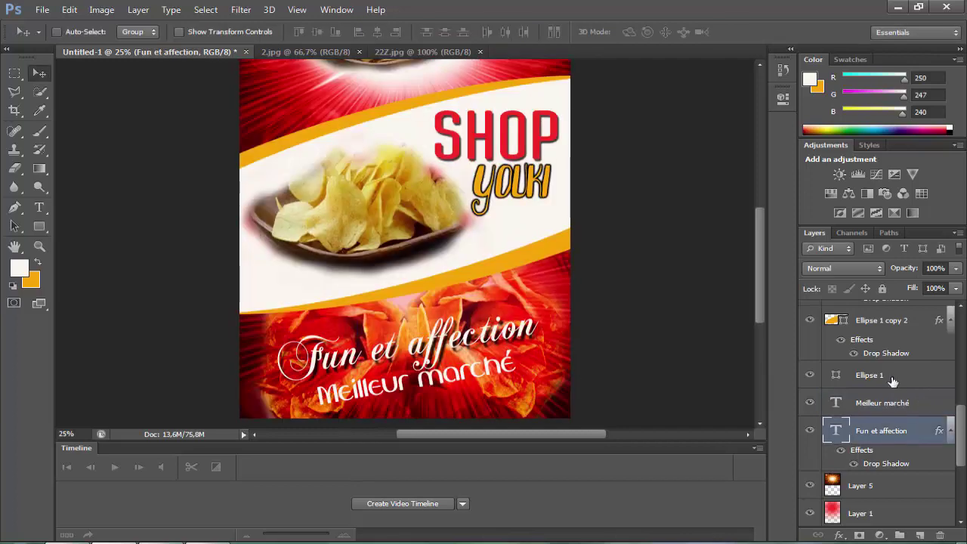
left_click(880, 403)
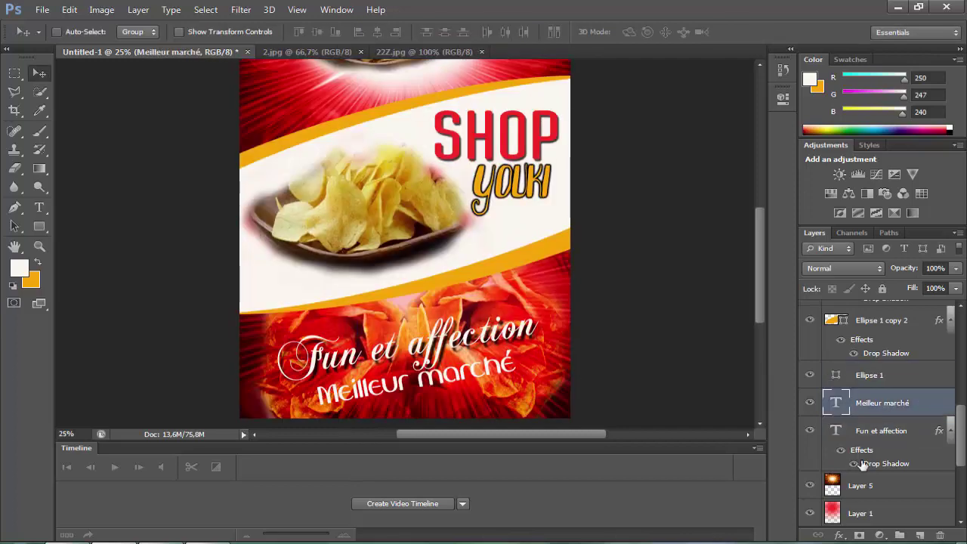
Step: Add a drop shadow with 22 px distance to 'Meilleur marché'
left_click(839, 535)
left_click(831, 521)
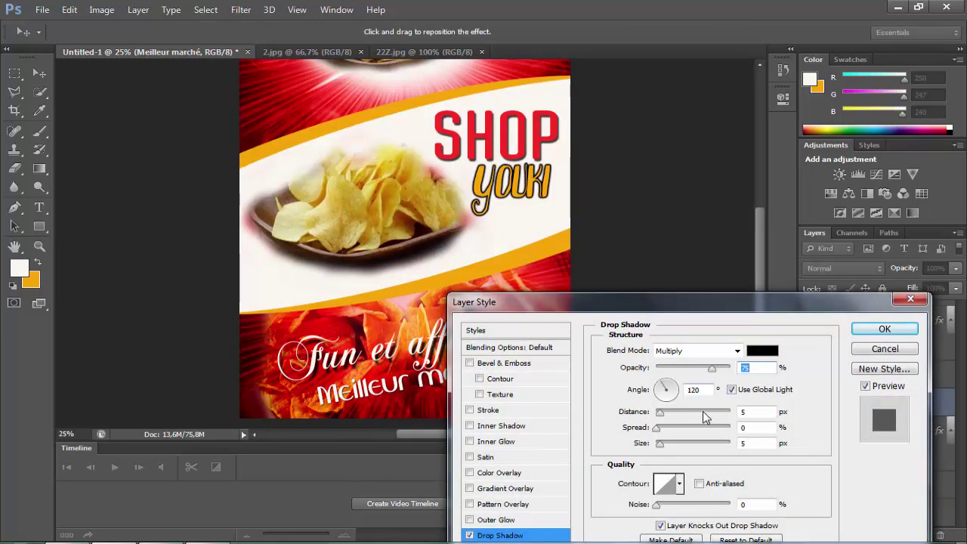
left_click_drag(702, 412, 673, 411)
left_click(884, 329)
scroll(707, 303, "up", 1)
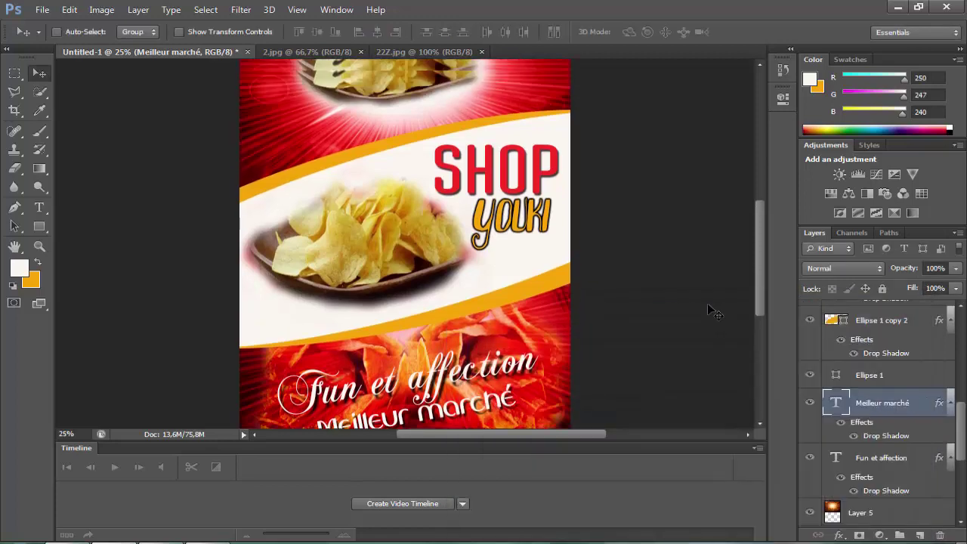
scroll(707, 302, "down", 1)
scroll(707, 303, "up", 4)
scroll(707, 303, "up", 1)
scroll(708, 304, "down", 2)
scroll(707, 304, "down", 1)
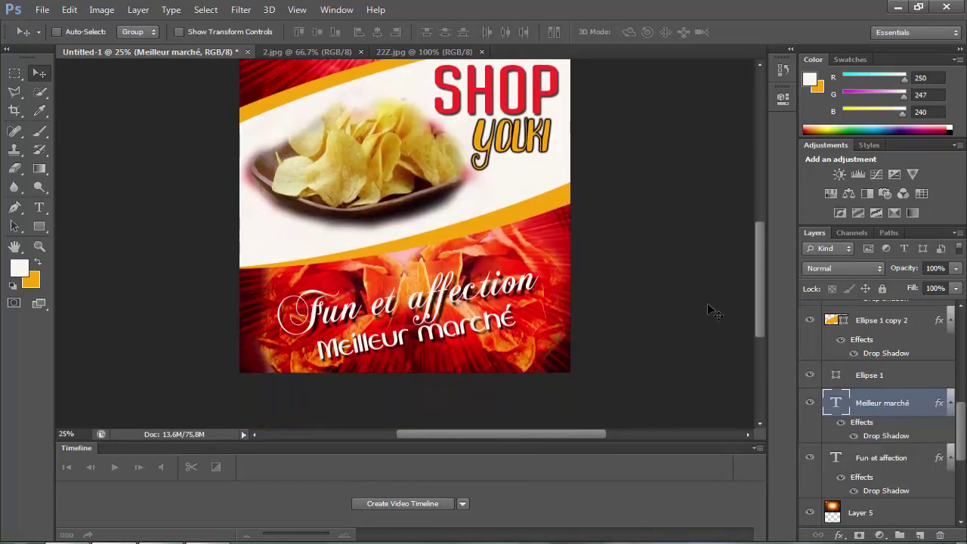
scroll(708, 304, "up", 1)
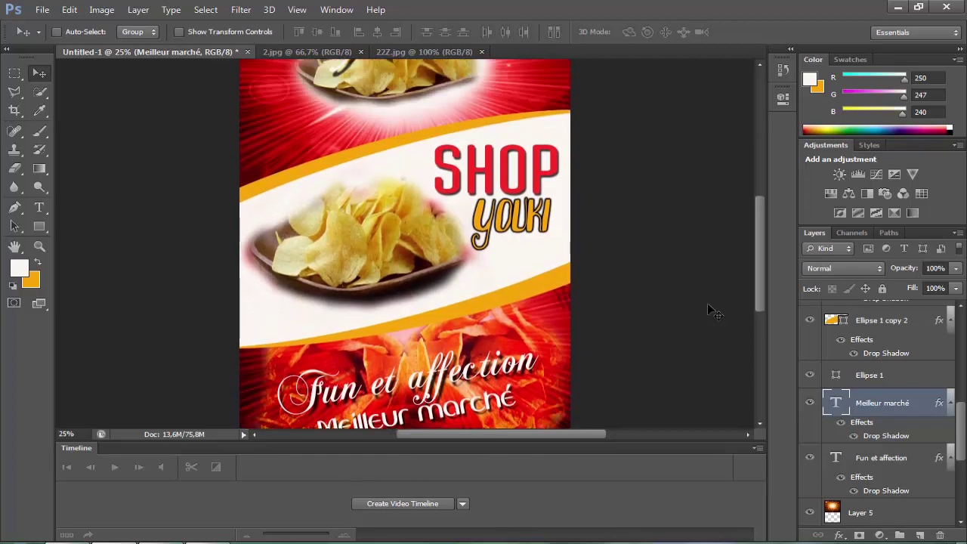
scroll(707, 303, "down", 1)
scroll(707, 303, "up", 1)
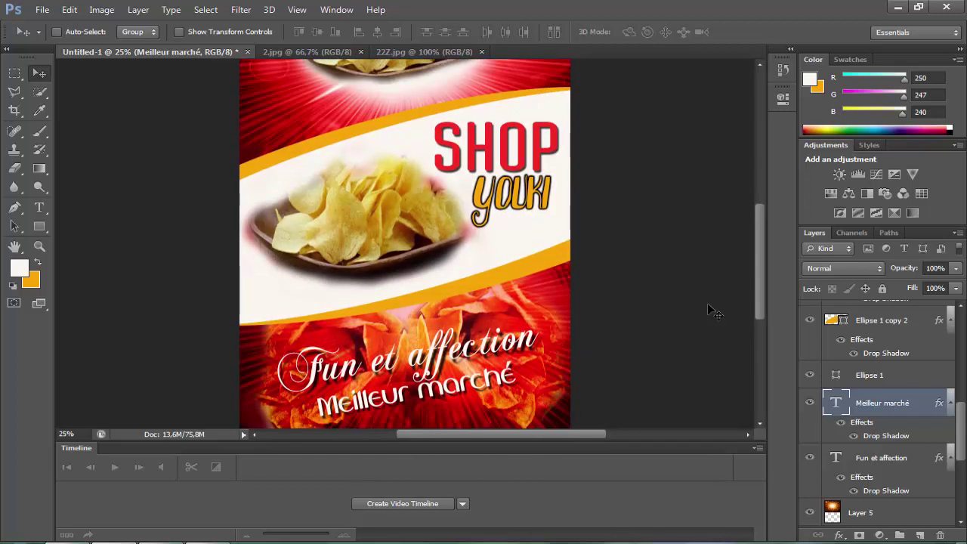
scroll(913, 405, "down", 3)
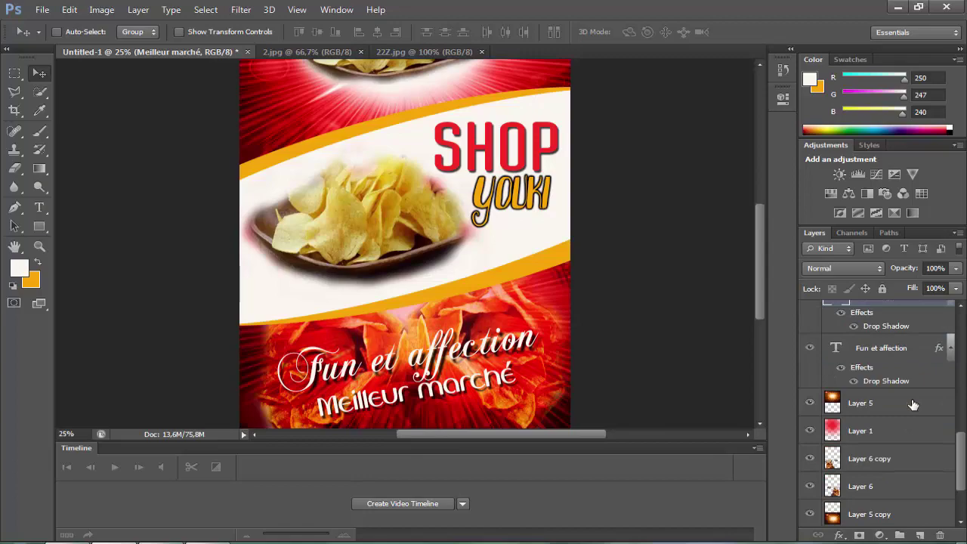
scroll(751, 158, "up", 3)
scroll(734, 298, "down", 5)
scroll(736, 267, "up", 1)
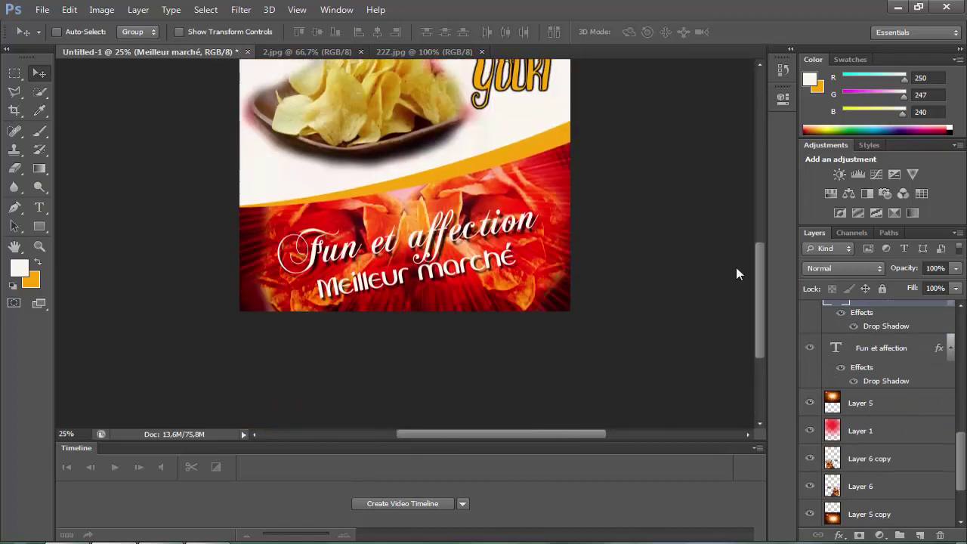